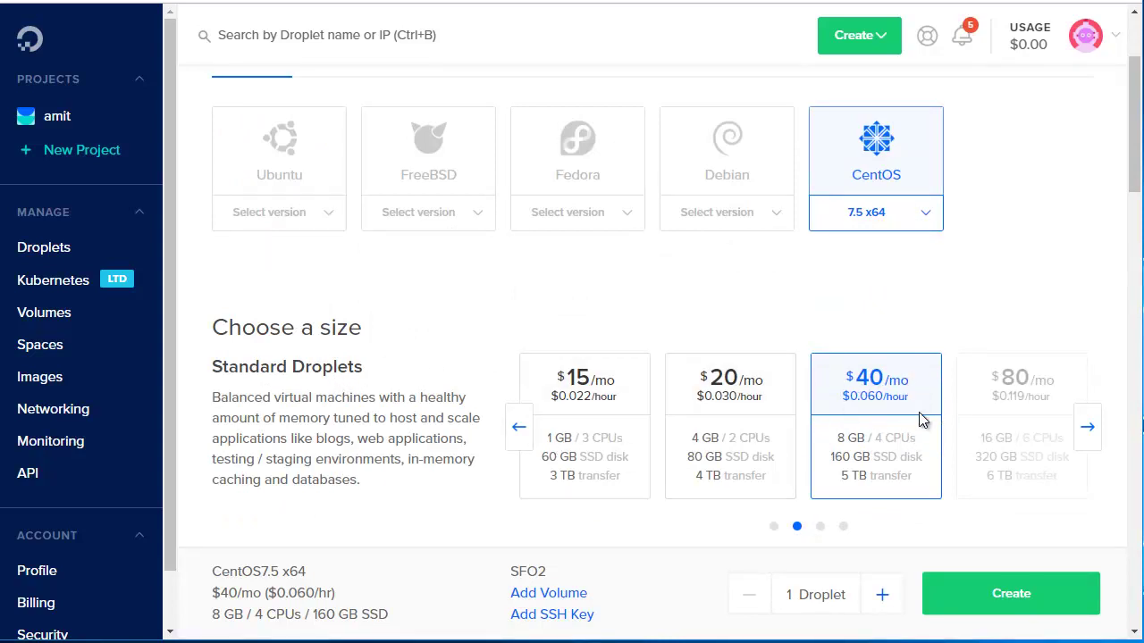
Step: Choose the $5/mo Standard Droplet (1 GB RAM, 1 CPU, 25 GB SSD) and scroll through the remaining options
left_click(517, 431)
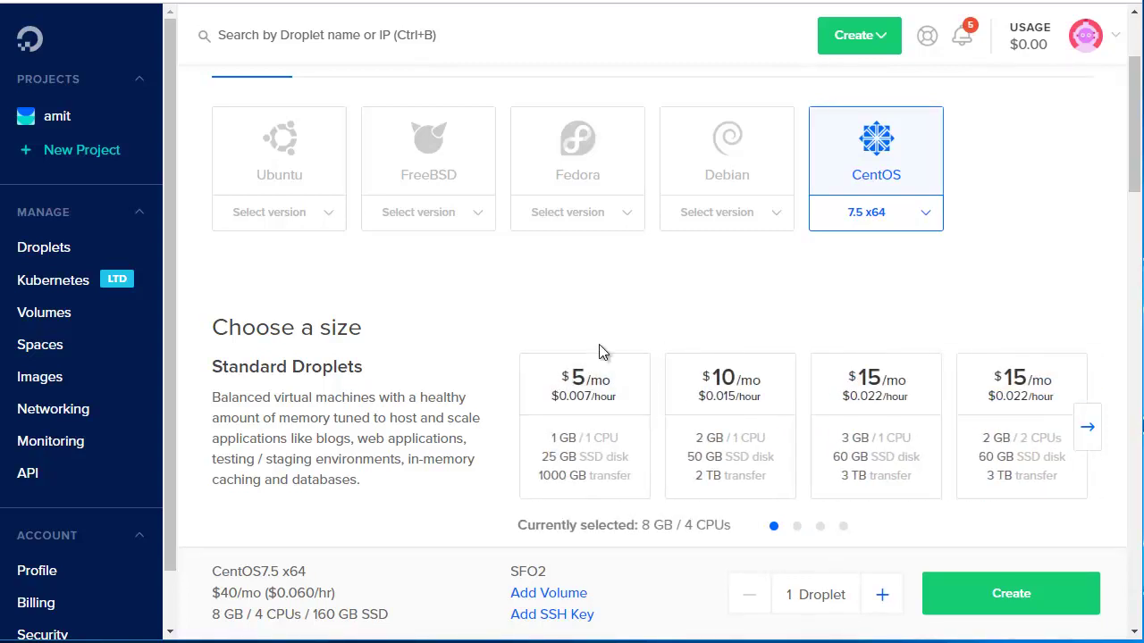
left_click(603, 398)
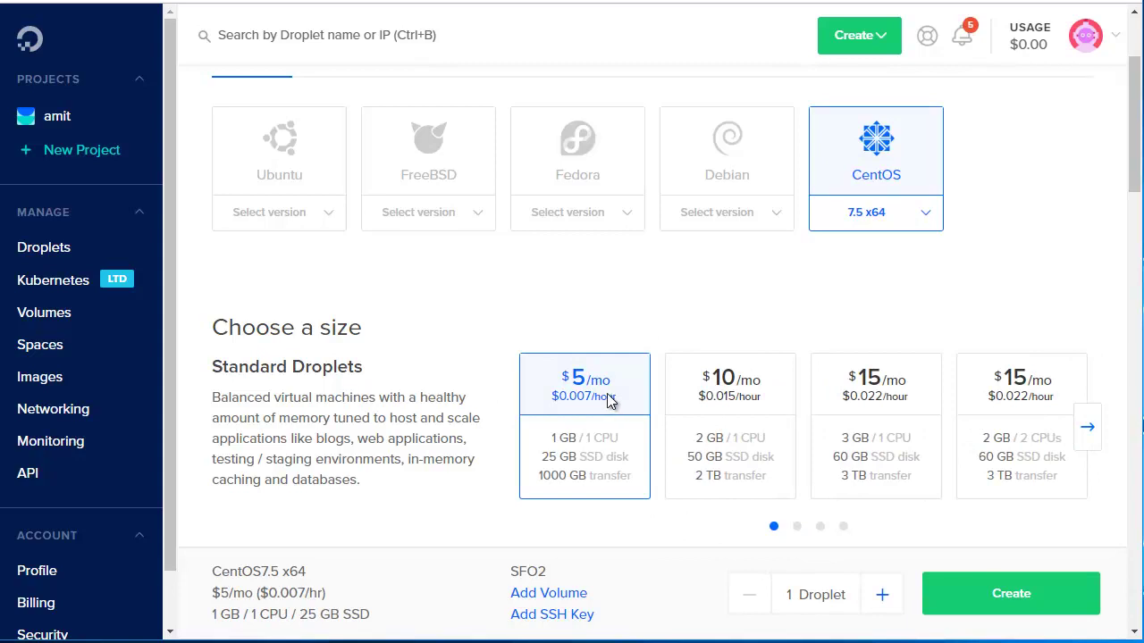
scroll(613, 401, "down", 1)
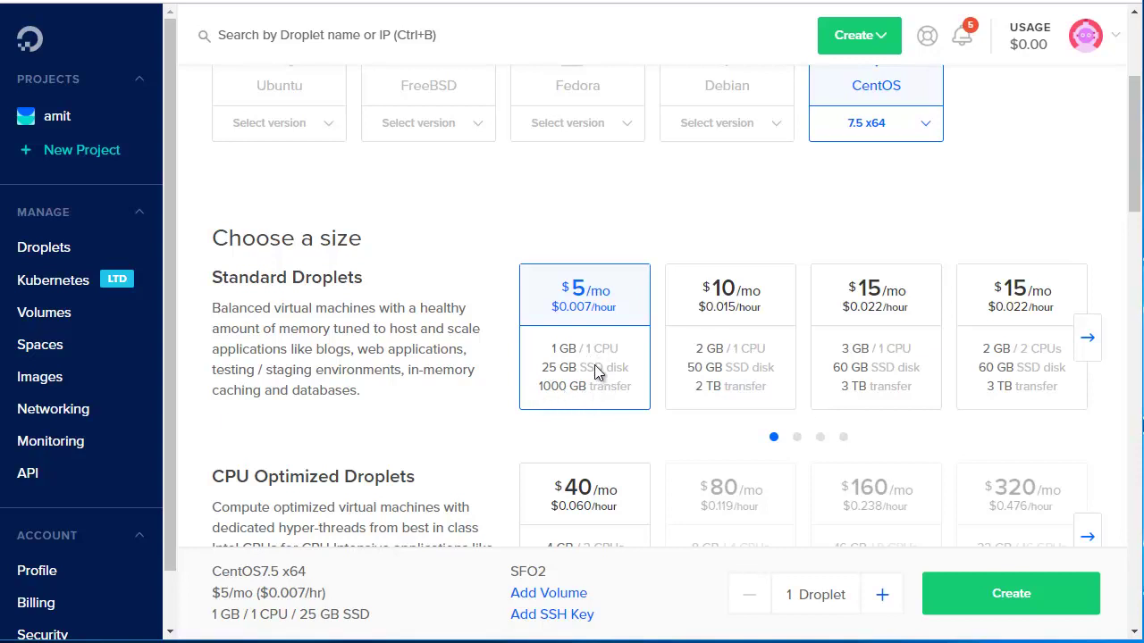
scroll(571, 331, "down", 7)
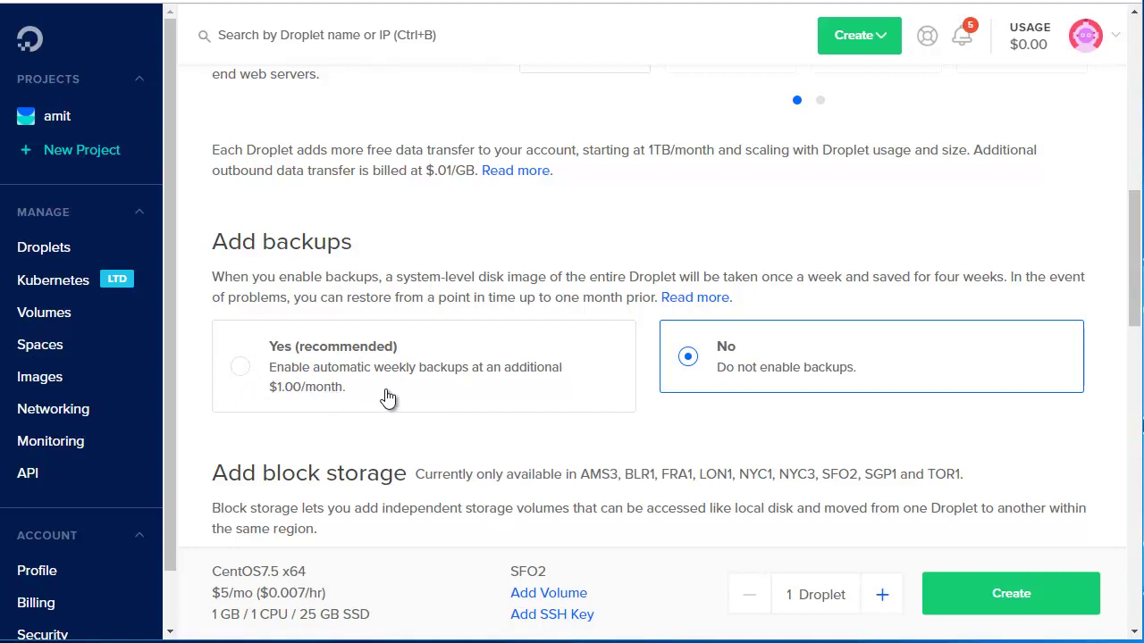
scroll(407, 389, "down", 2)
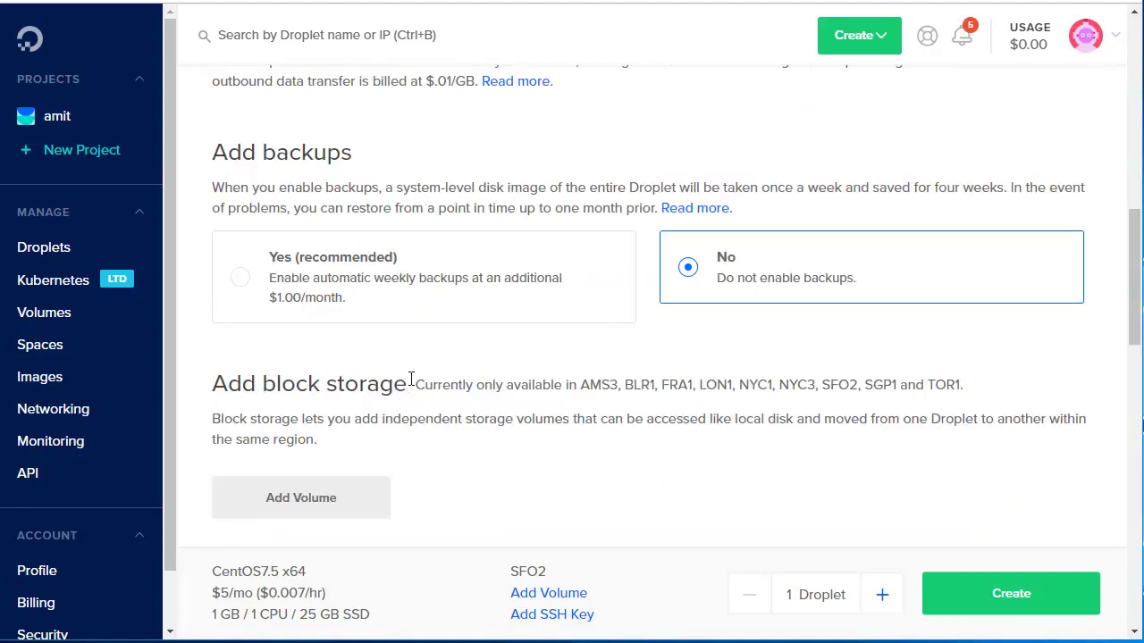
scroll(452, 348, "down", 2)
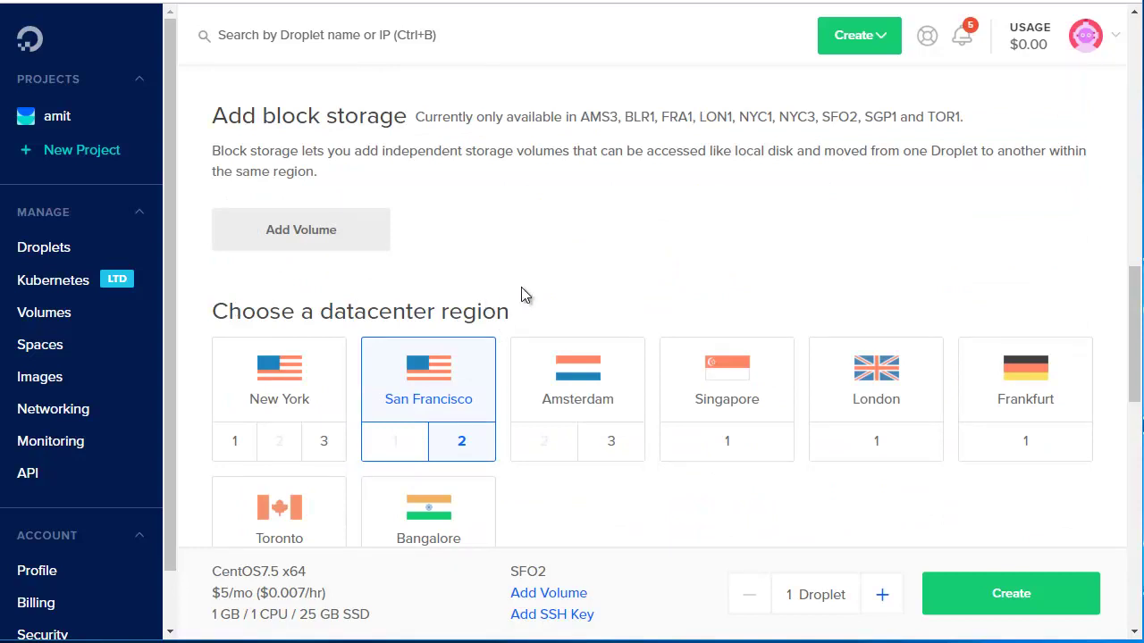
scroll(538, 310, "down", 1)
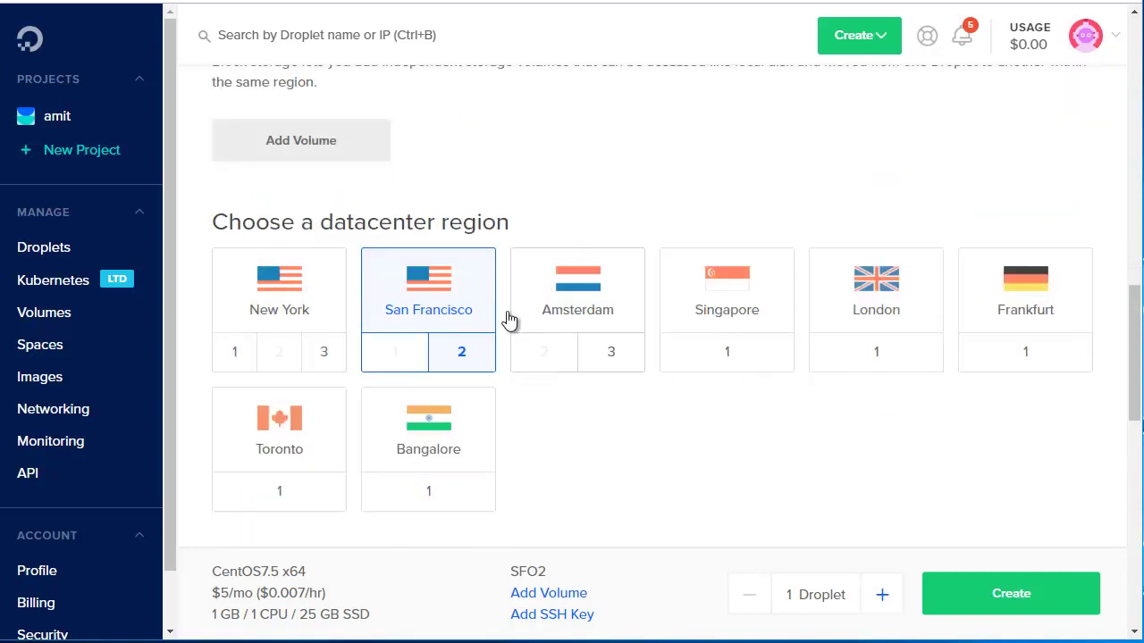
scroll(626, 402, "down", 2)
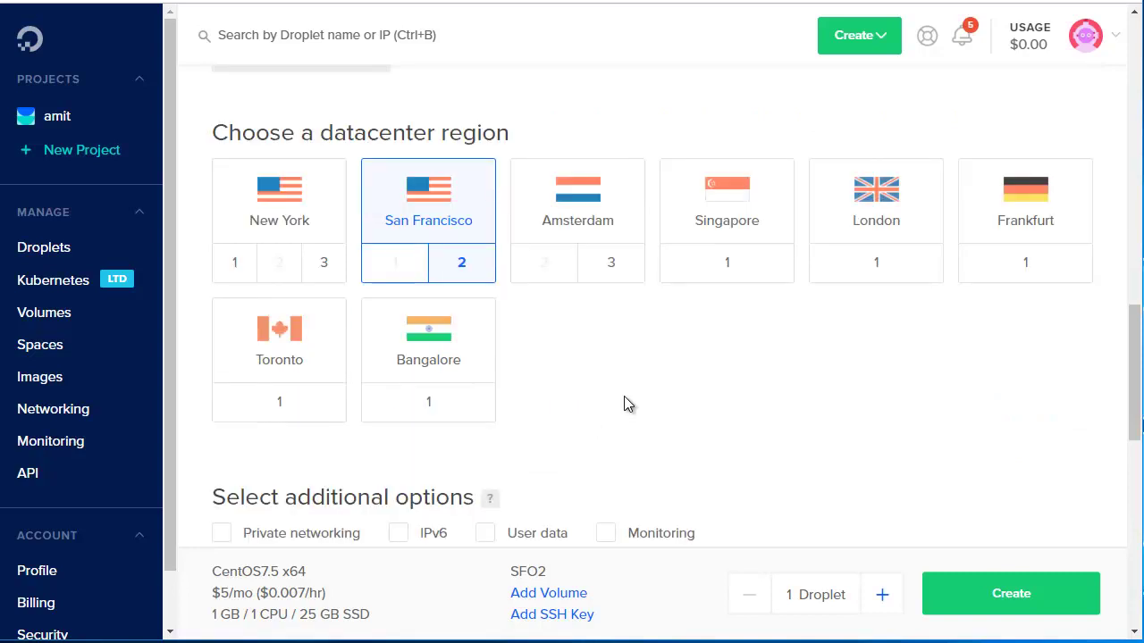
scroll(269, 424, "down", 1)
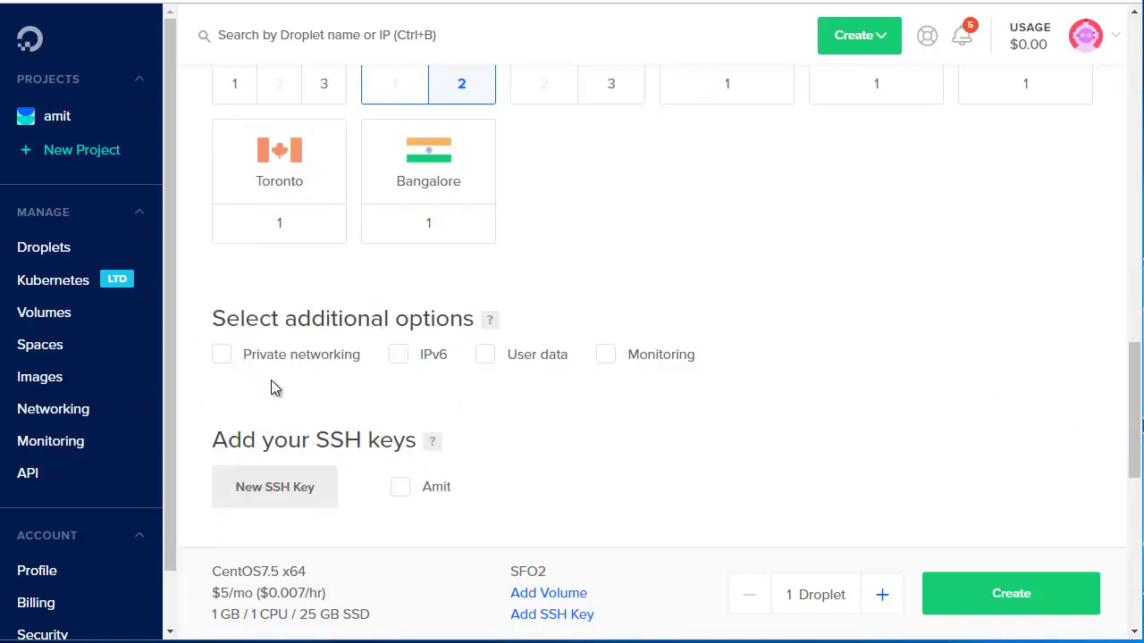
Step: Tick Private networking and the existing saved SSH key, giving 1 SSH Key in the summary
left_click(219, 358)
mouse_move(558, 370)
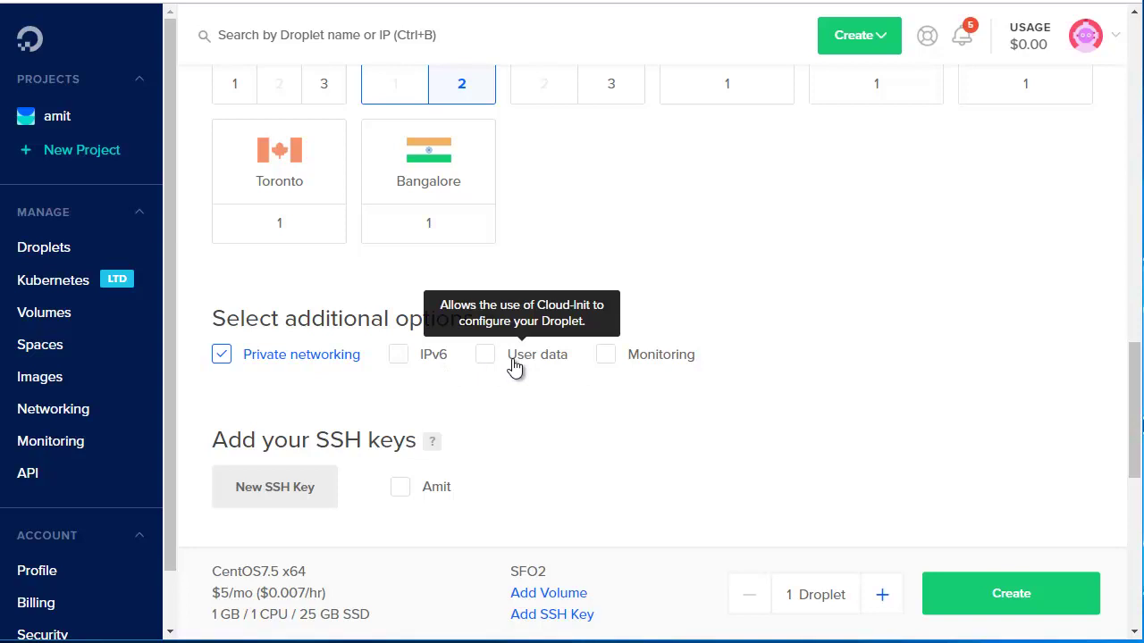
mouse_move(666, 360)
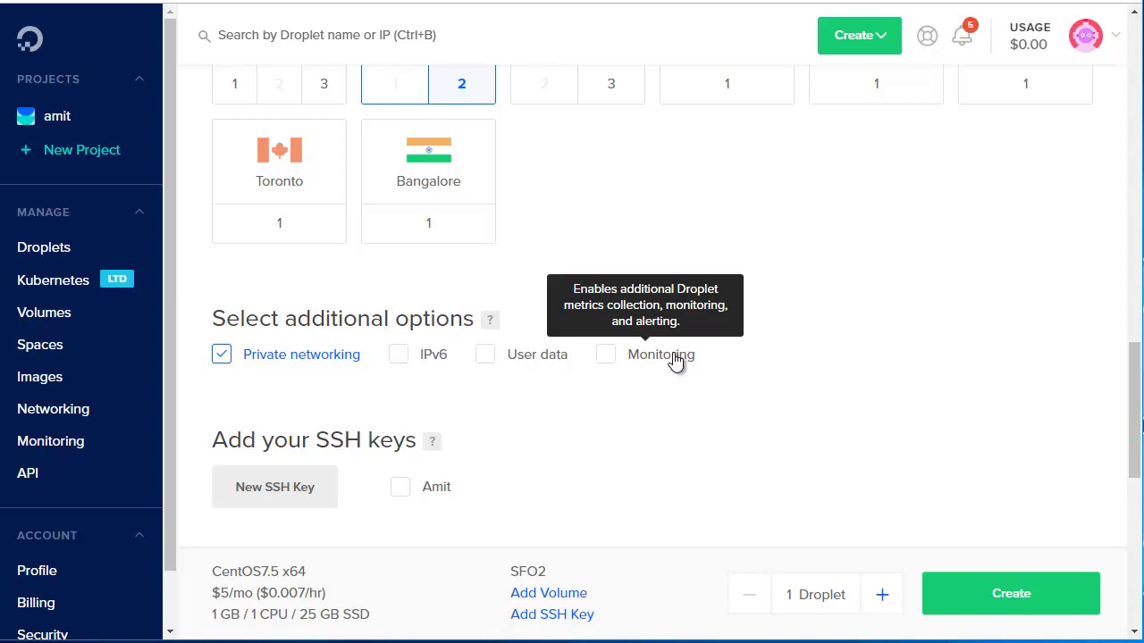
scroll(607, 451, "down", 1)
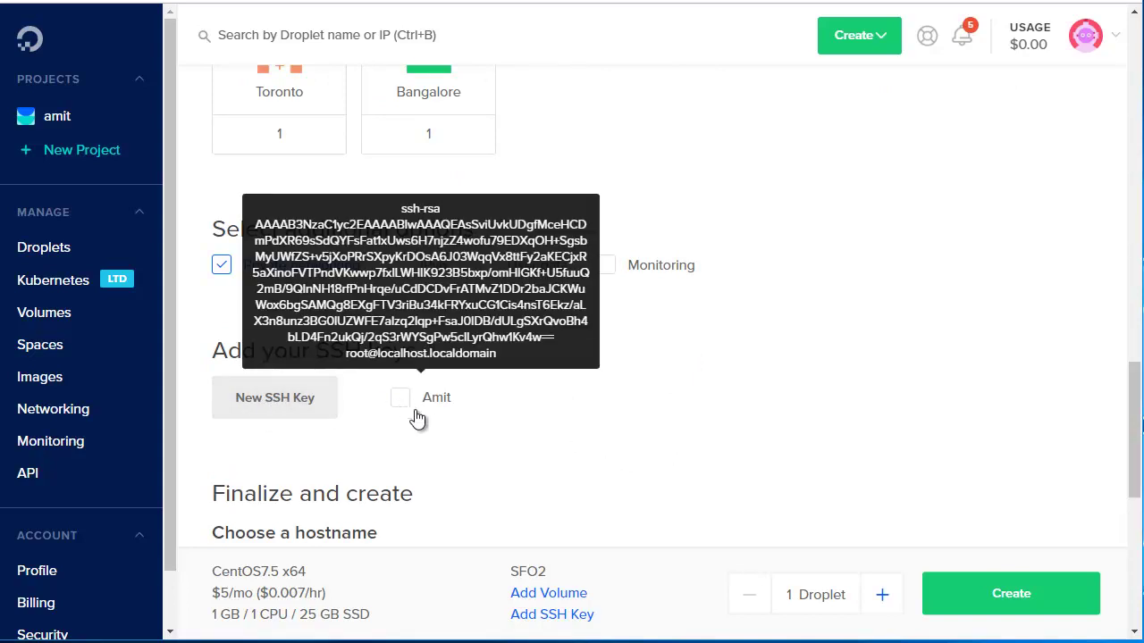
left_click(401, 399)
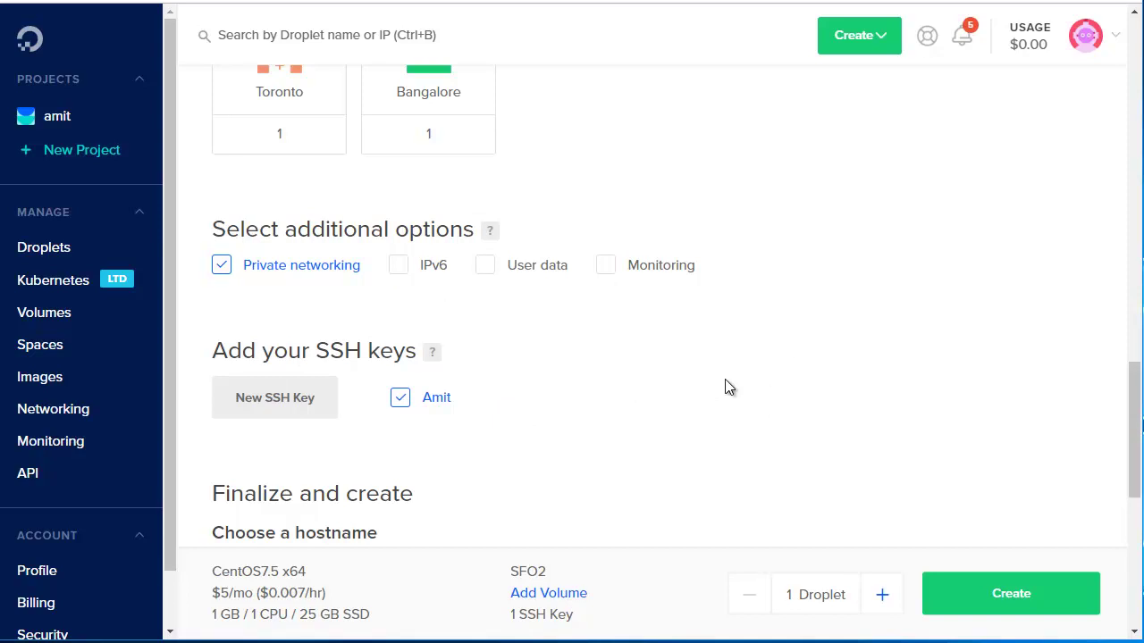
scroll(709, 375, "down", 1)
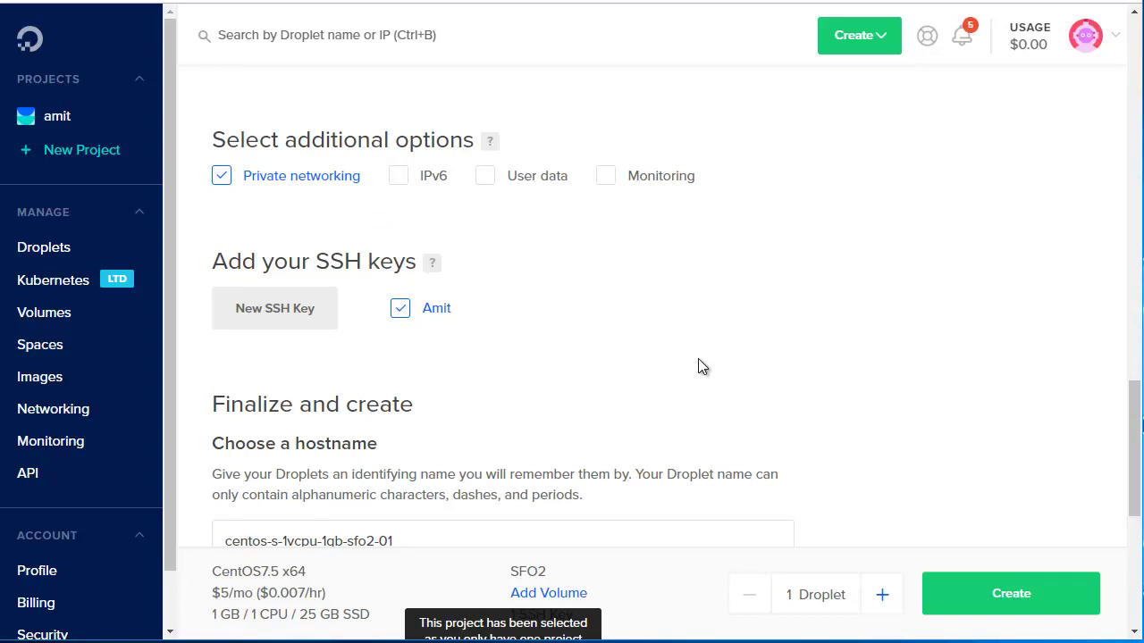
scroll(663, 308, "down", 2)
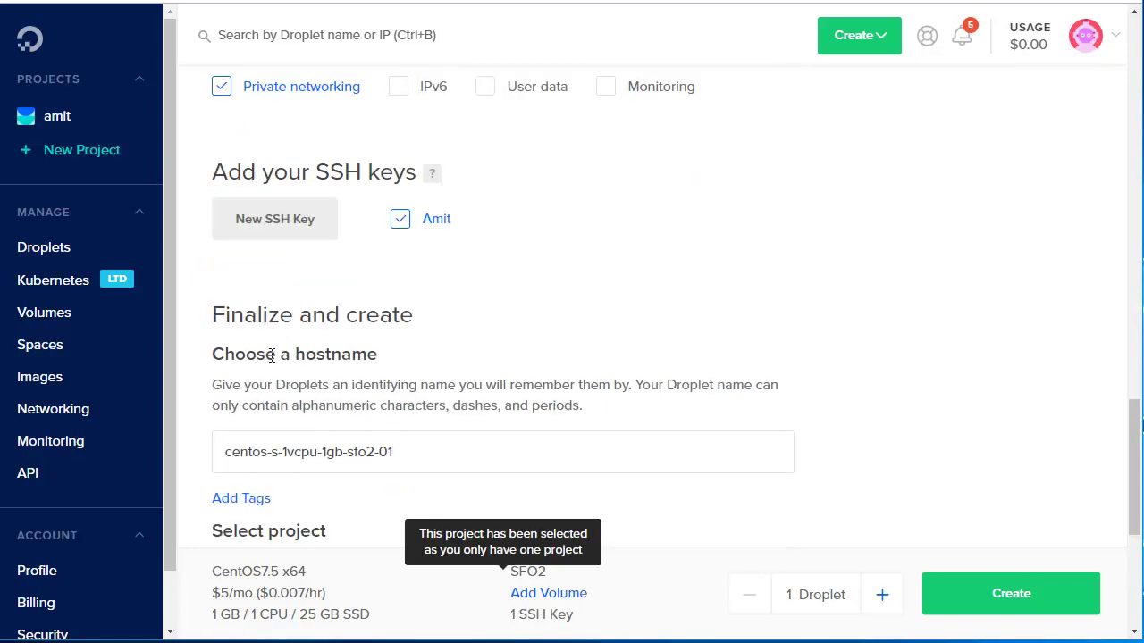
left_click_drag(445, 361, 217, 363)
left_click(453, 357)
left_click_drag(413, 361, 276, 344)
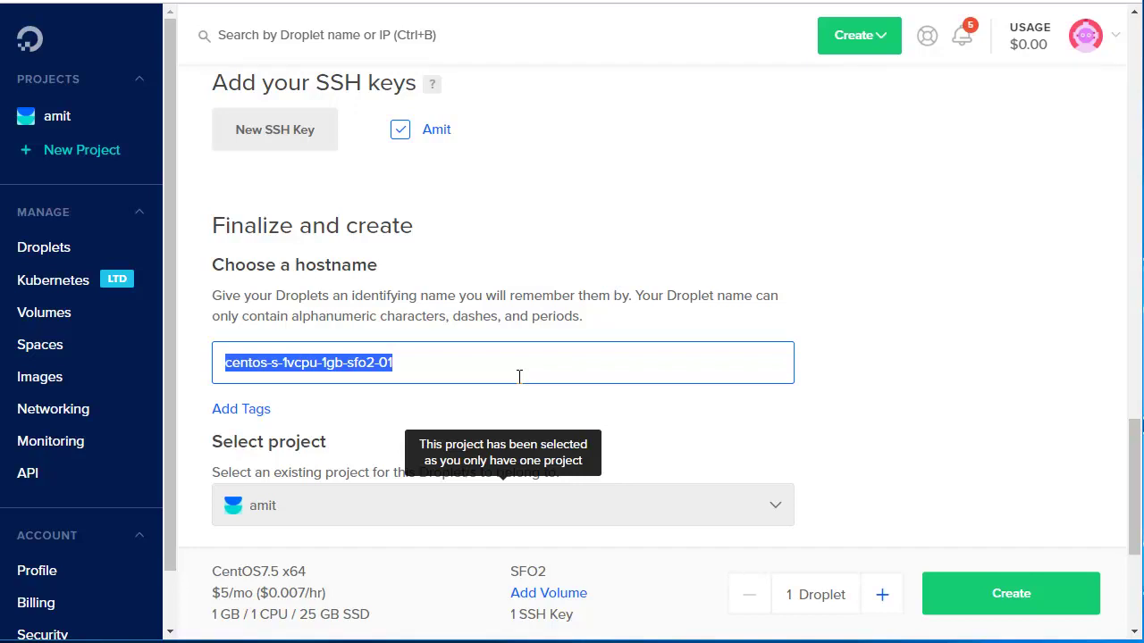
type("mail.tripaba.com")
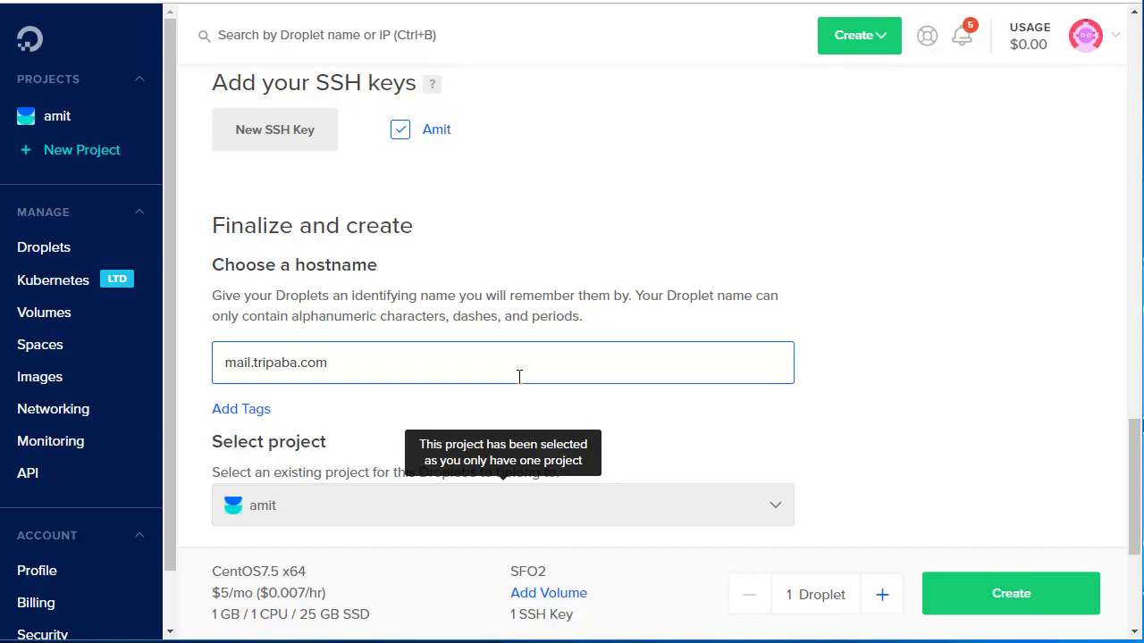
key("ctrl+a")
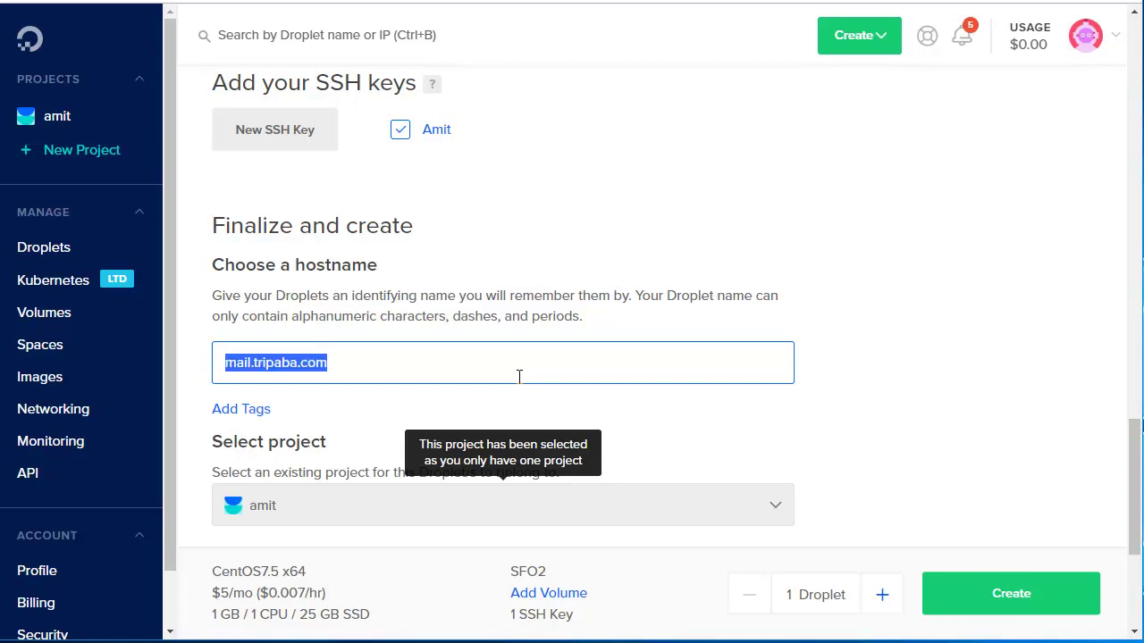
key("ctrl+z")
left_click(969, 365)
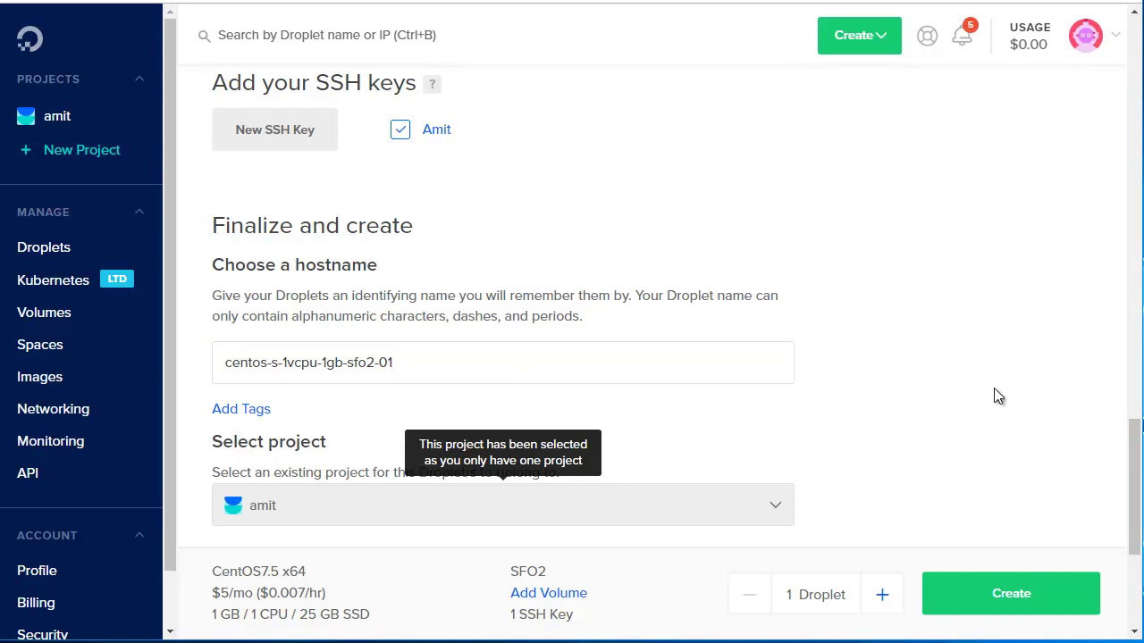
scroll(995, 393, "down", 1)
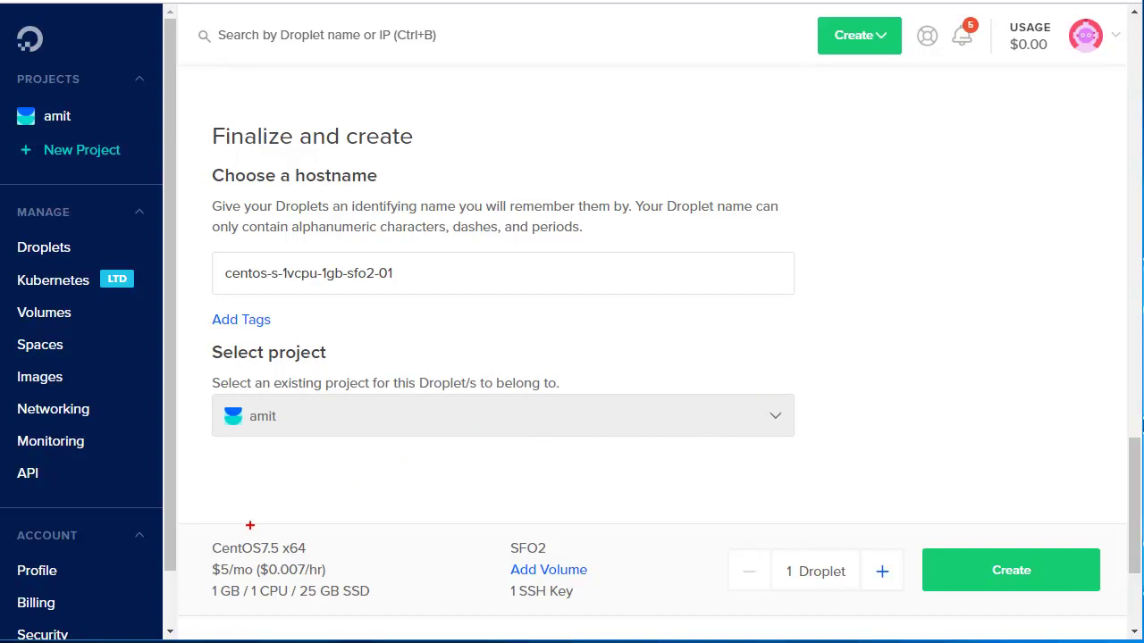
mouse_move(240, 522)
left_mouse_down()
mouse_move(189, 540)
mouse_move(191, 606)
mouse_move(400, 611)
mouse_move(372, 507)
mouse_move(197, 509)
left_mouse_up()
left_click_drag(278, 531, 320, 466)
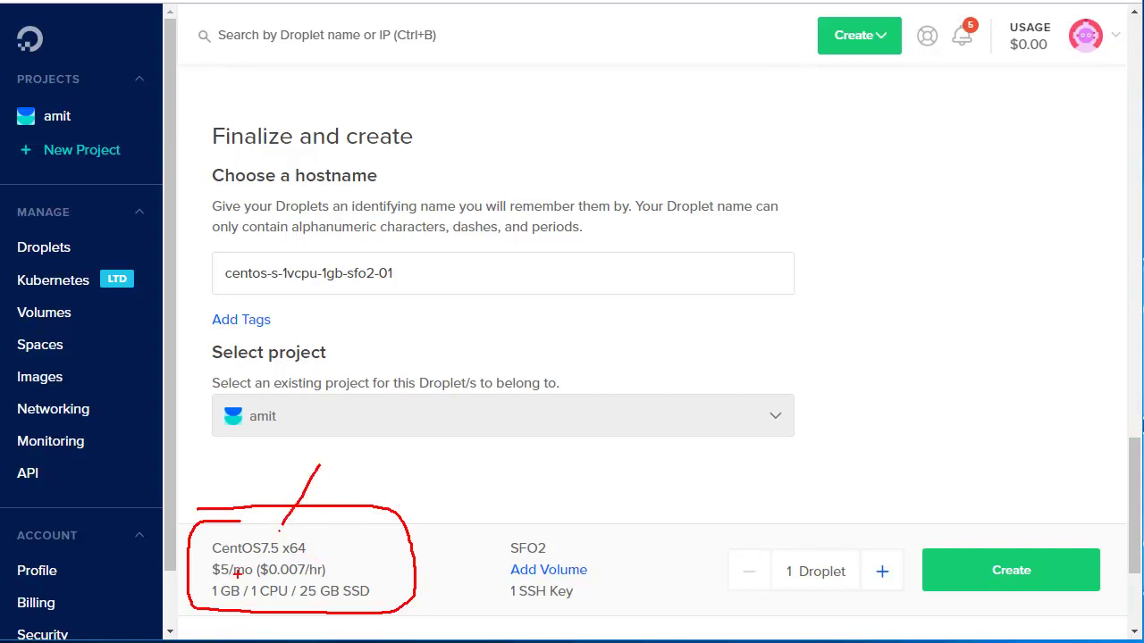
mouse_move(547, 521)
left_mouse_down()
mouse_move(525, 635)
mouse_move(520, 501)
left_mouse_up()
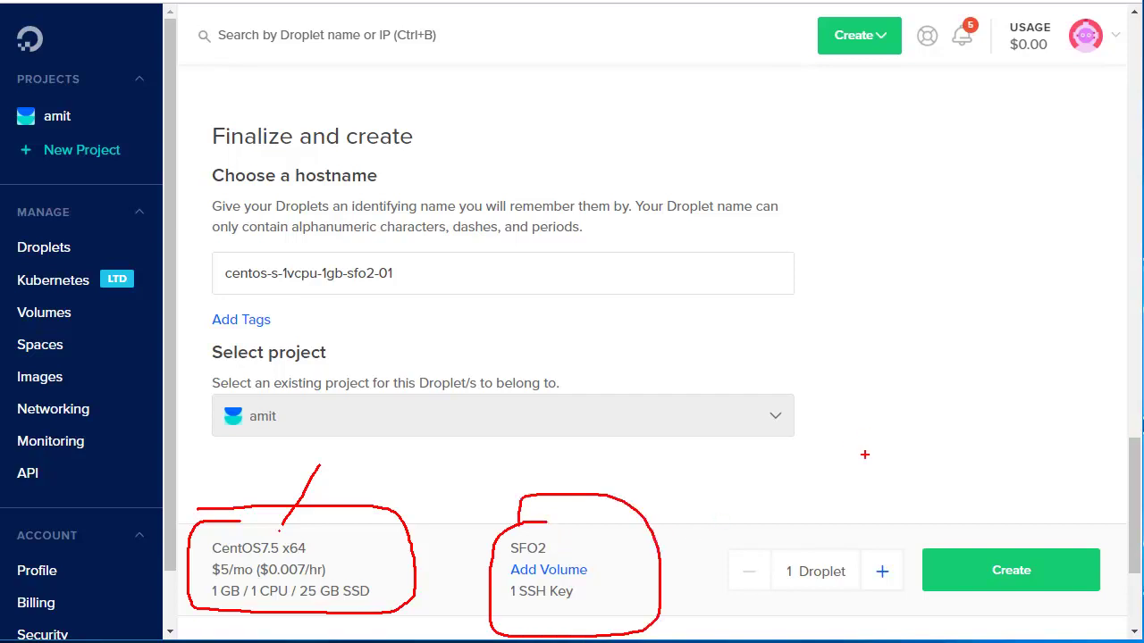
key("Escape")
Step: Create the droplet, copy its IP address 134.209.0.5, and bring the PuTTY session into view
left_click(1026, 574)
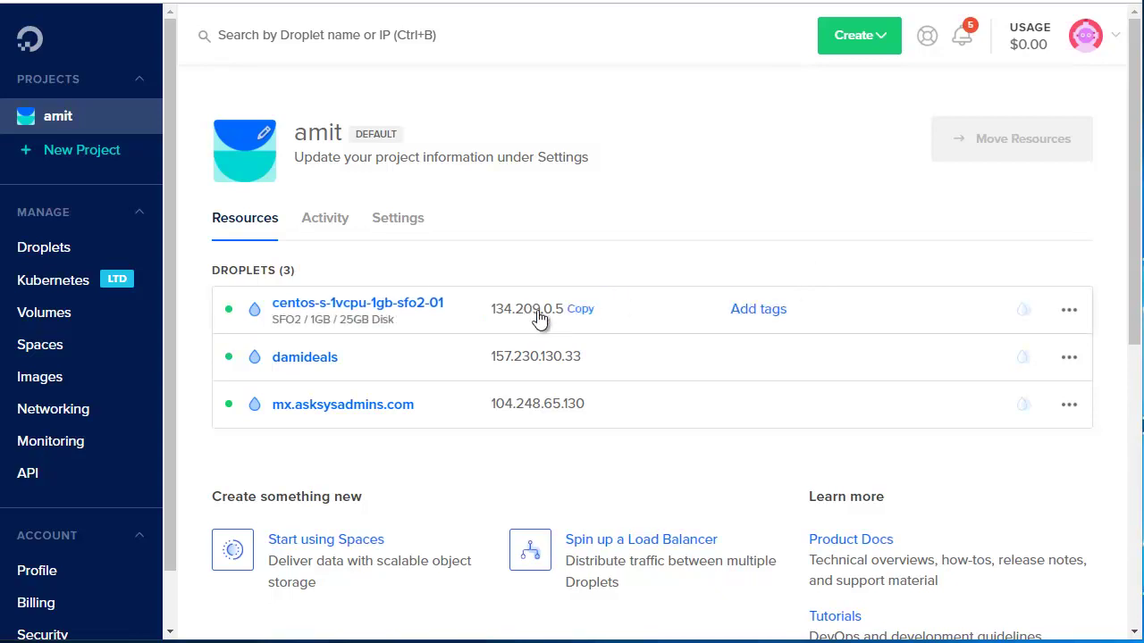
left_click(572, 309)
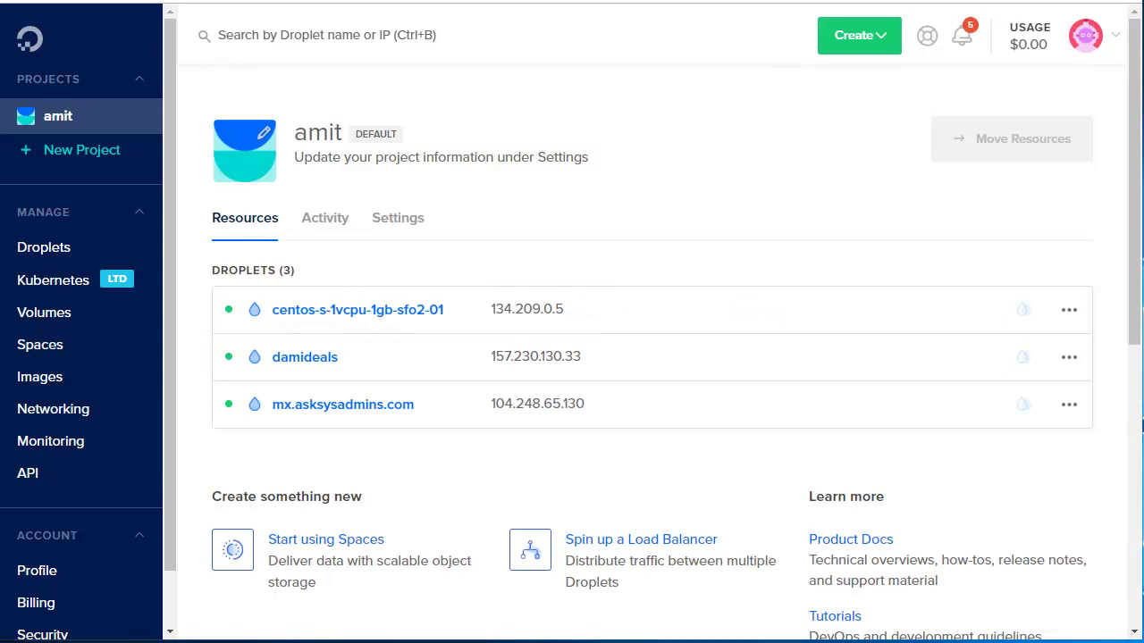
left_click_drag(1143, 134, 421, 120)
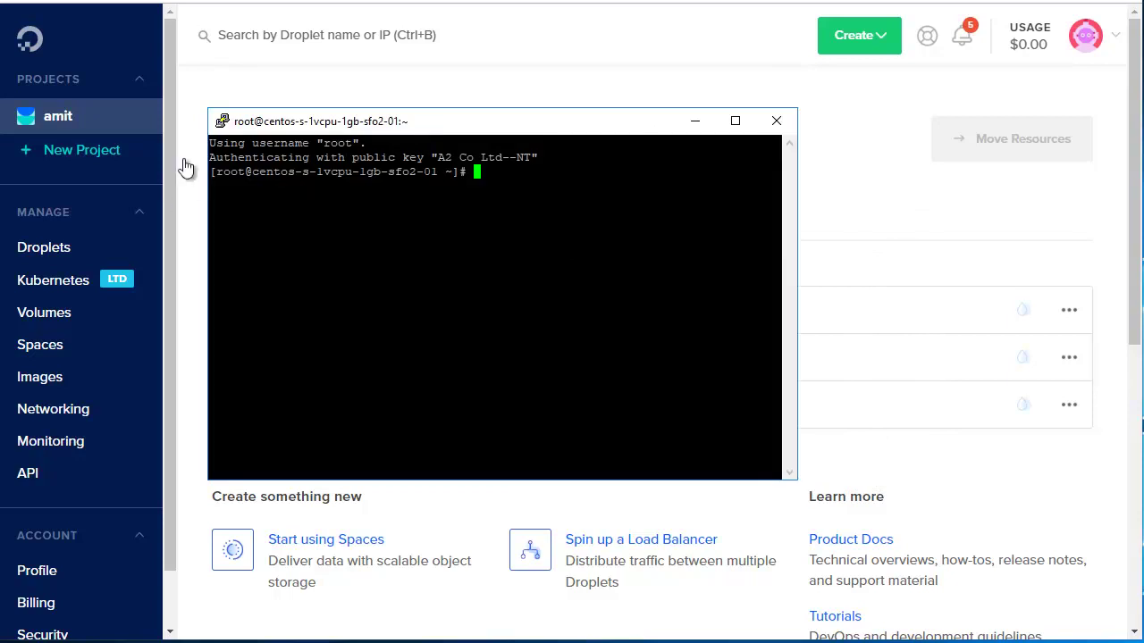
Step: Maximize the PuTTY window, clear the screen and change into /usr/local/src
left_click_drag(214, 158, 545, 158)
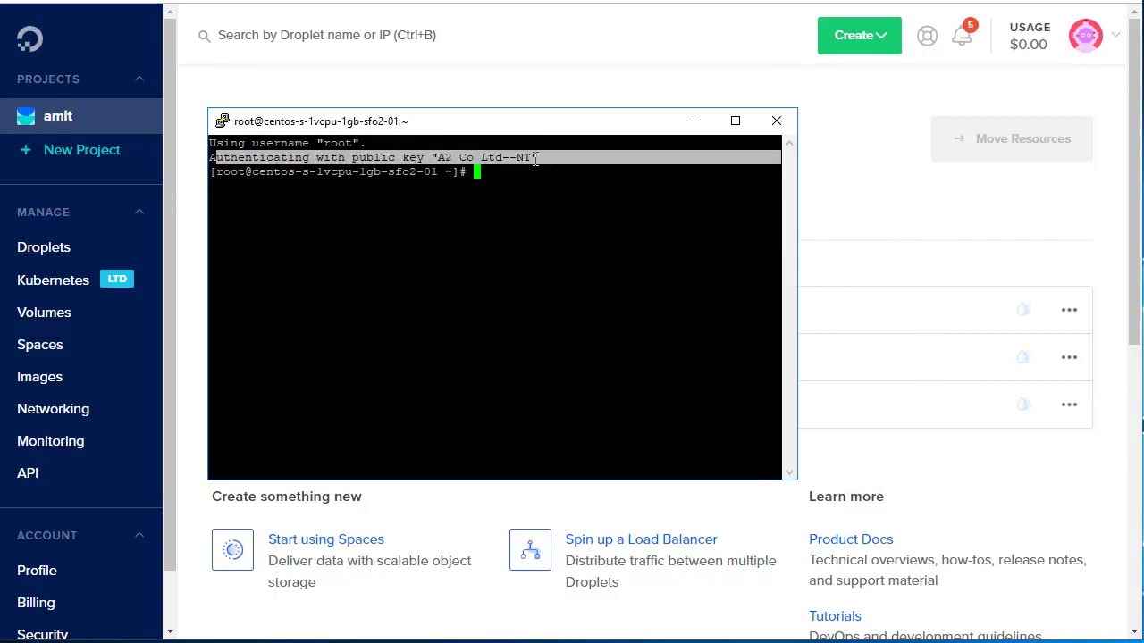
left_click(510, 205)
double_click(476, 127)
type("clear")
key("Return")
type("cd /usr/local/src/")
key("Return")
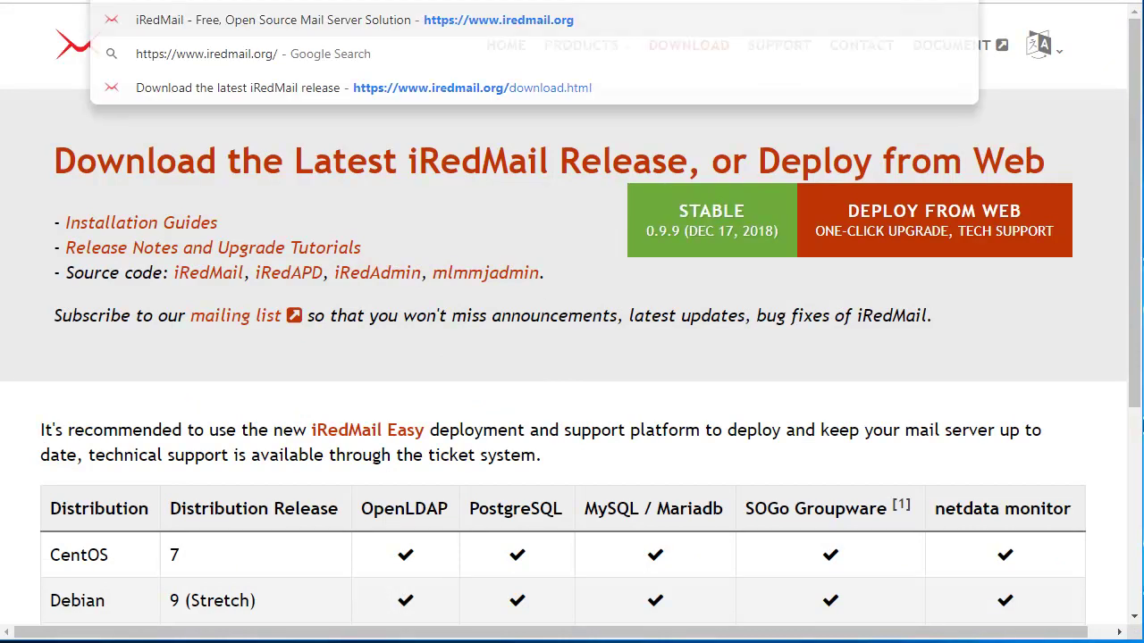
Step: Load the iRedMail website and go to its download page
key("Return")
scroll(579, 312, "down", 5)
scroll(579, 313, "down", 15)
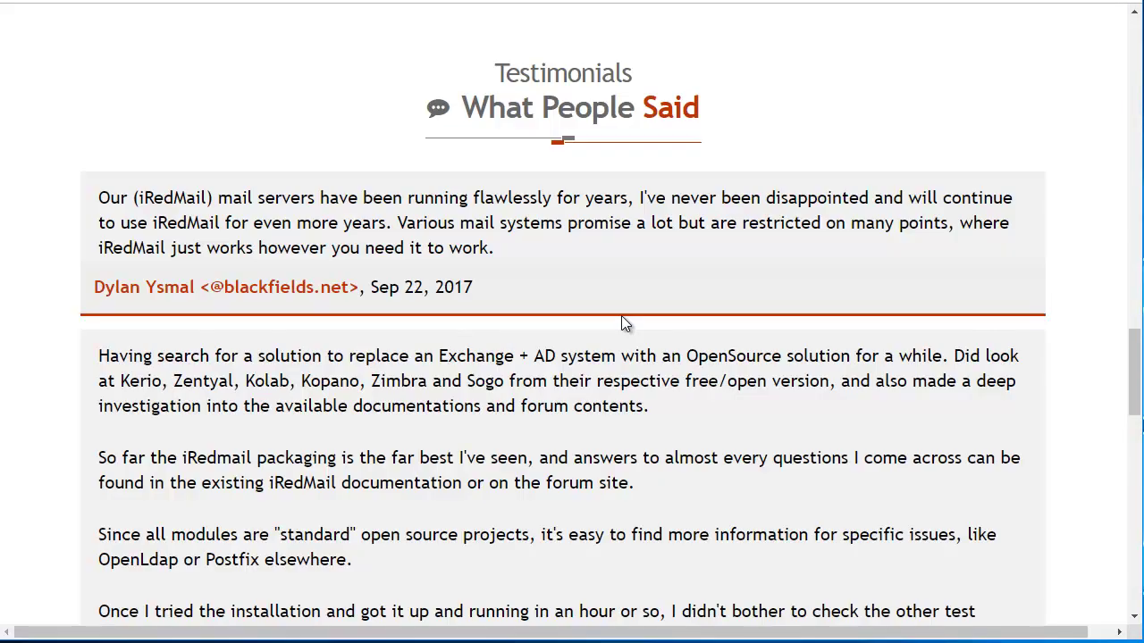
scroll(623, 320, "up", 15)
scroll(676, 204, "up", 2)
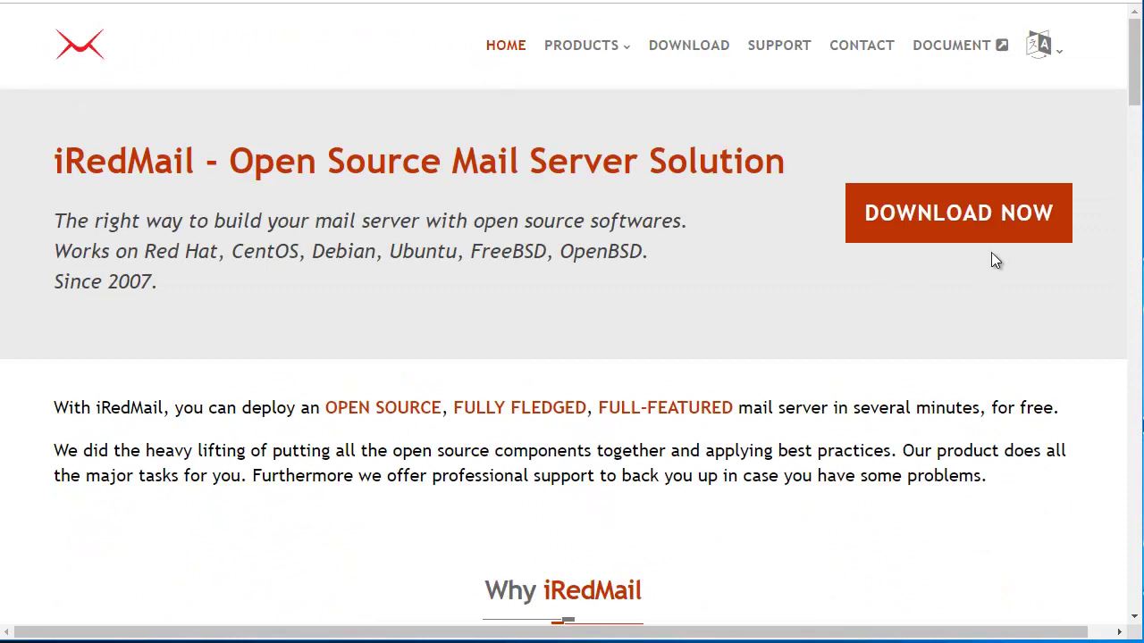
left_click(998, 242)
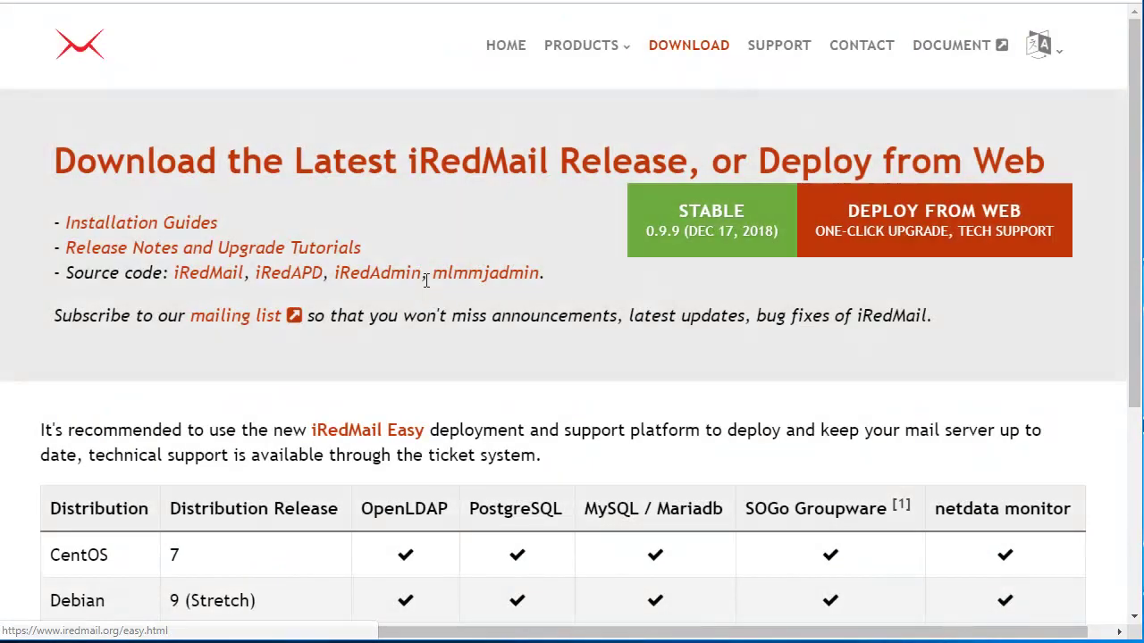
Step: Copy the STABLE 0.9.9 download link and run wget with it, which fails as wget is missing
right_click(700, 217)
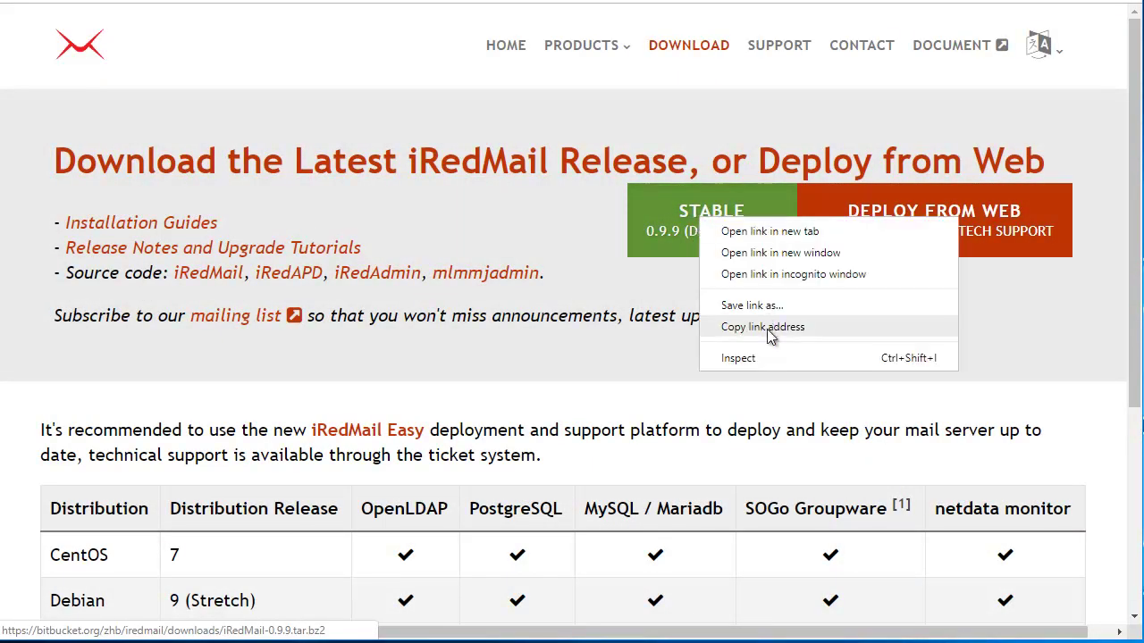
left_click(771, 327)
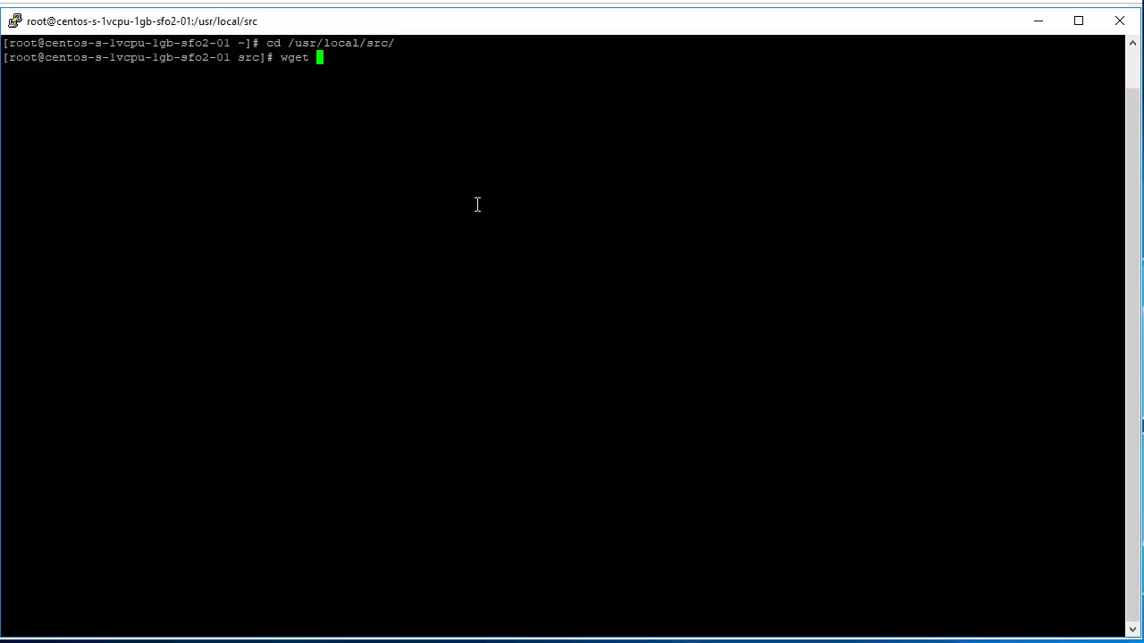
right_click(478, 204)
key("Return")
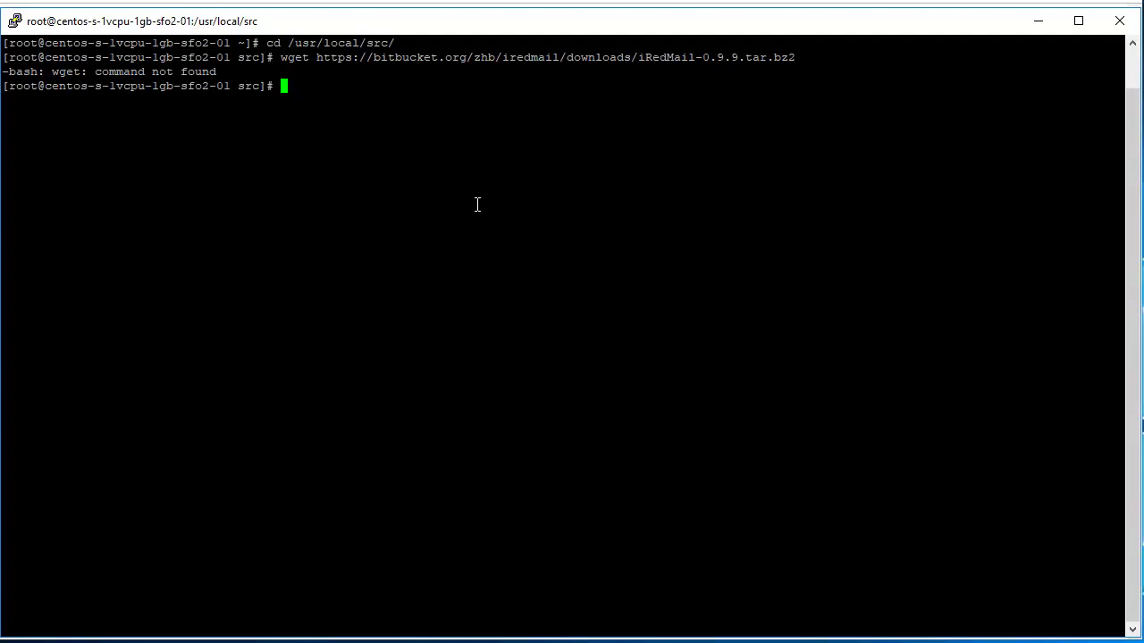
Step: Install wget with yum, accepting the install and CentOS signing key prompts
type("yum  install wget")
key("Return")
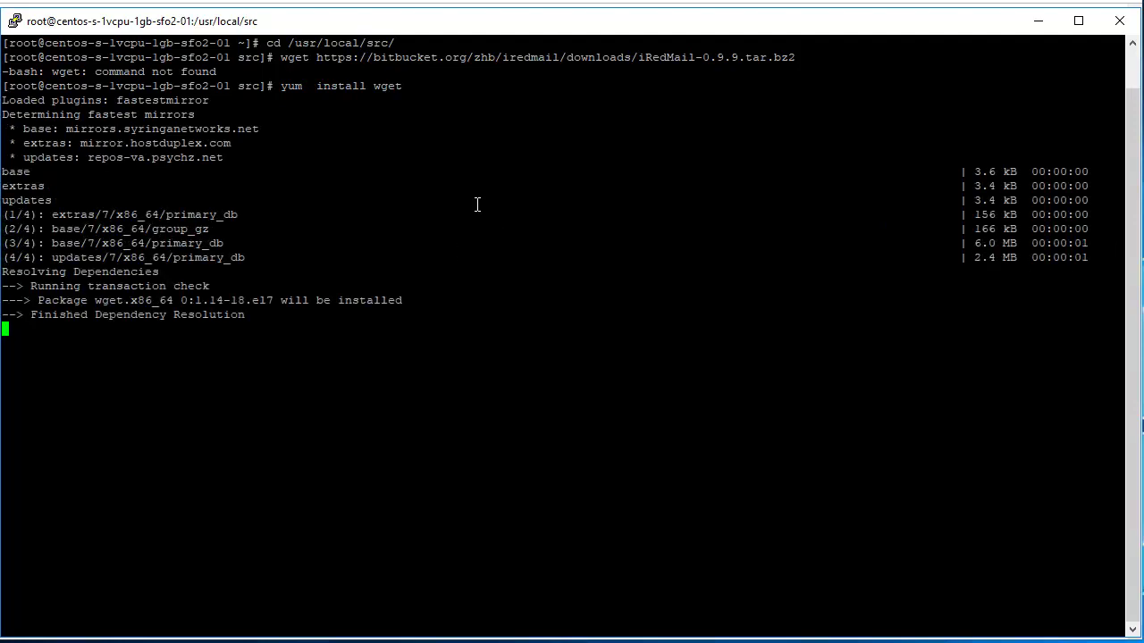
type("y")
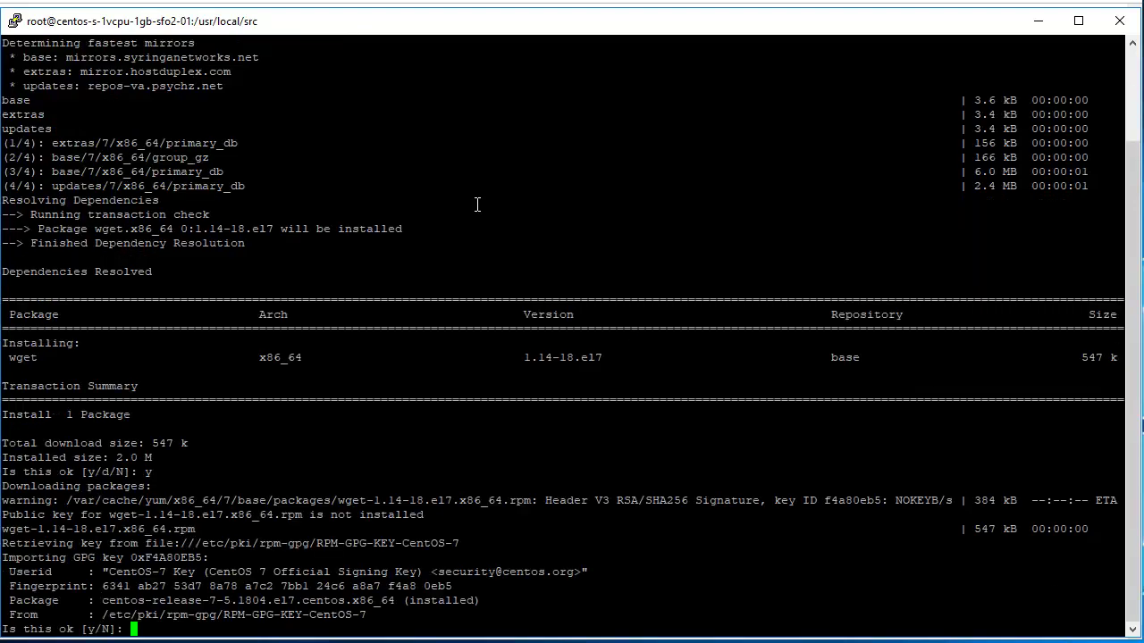
type("y")
key("Return")
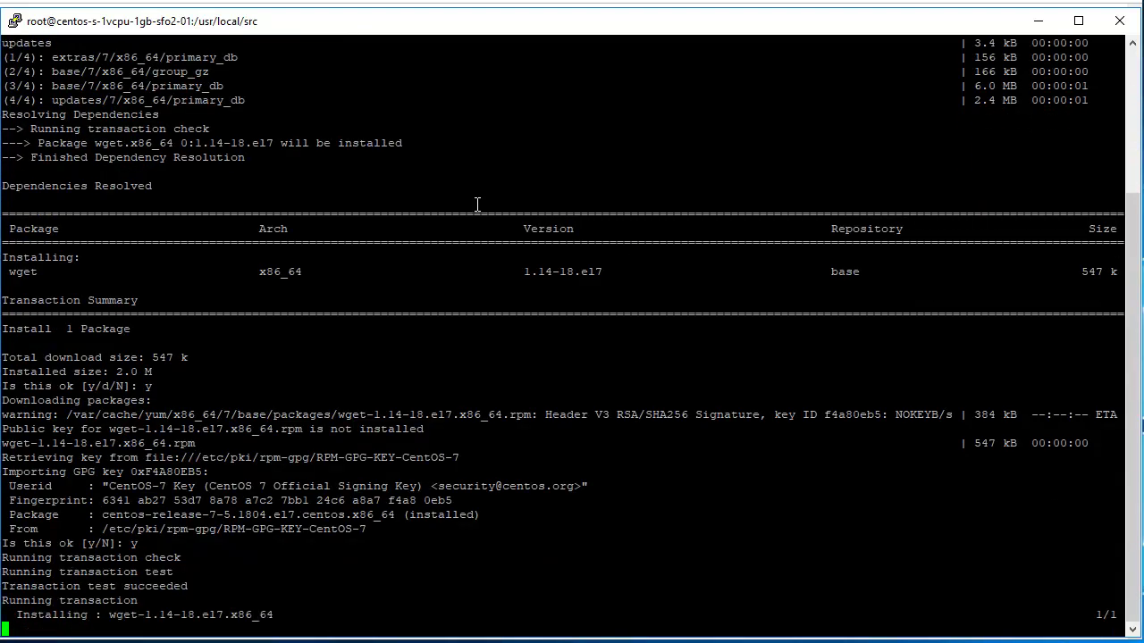
Step: Rerun the wget command to download iRedMail-0.9.9.tar.bz2, then clear the screen
right_click(477, 205)
key("Return")
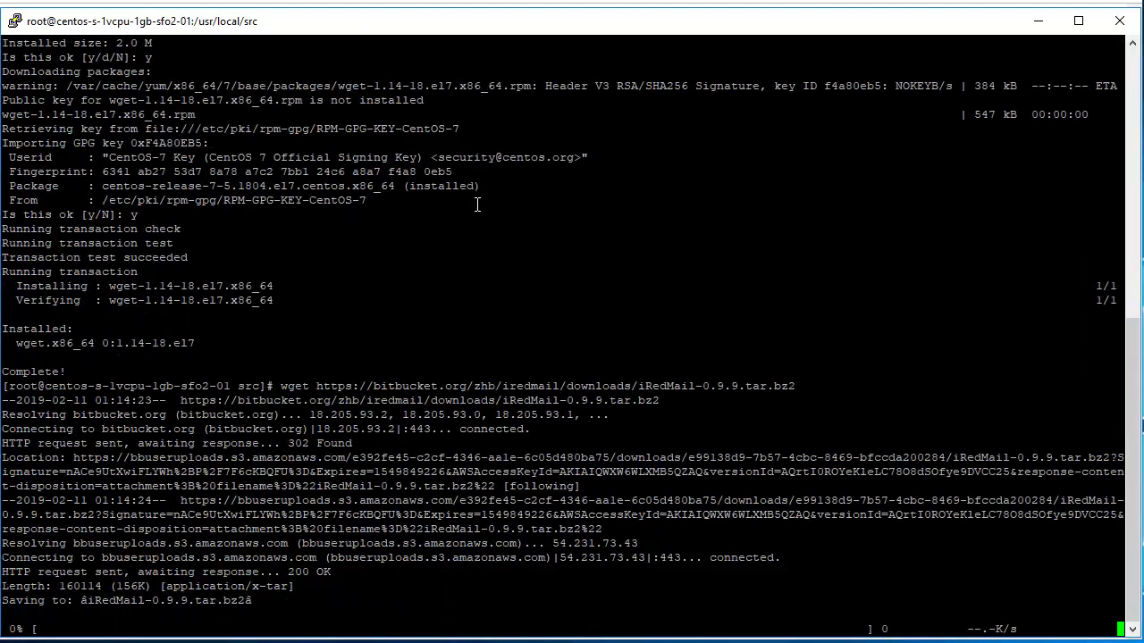
type("clear")
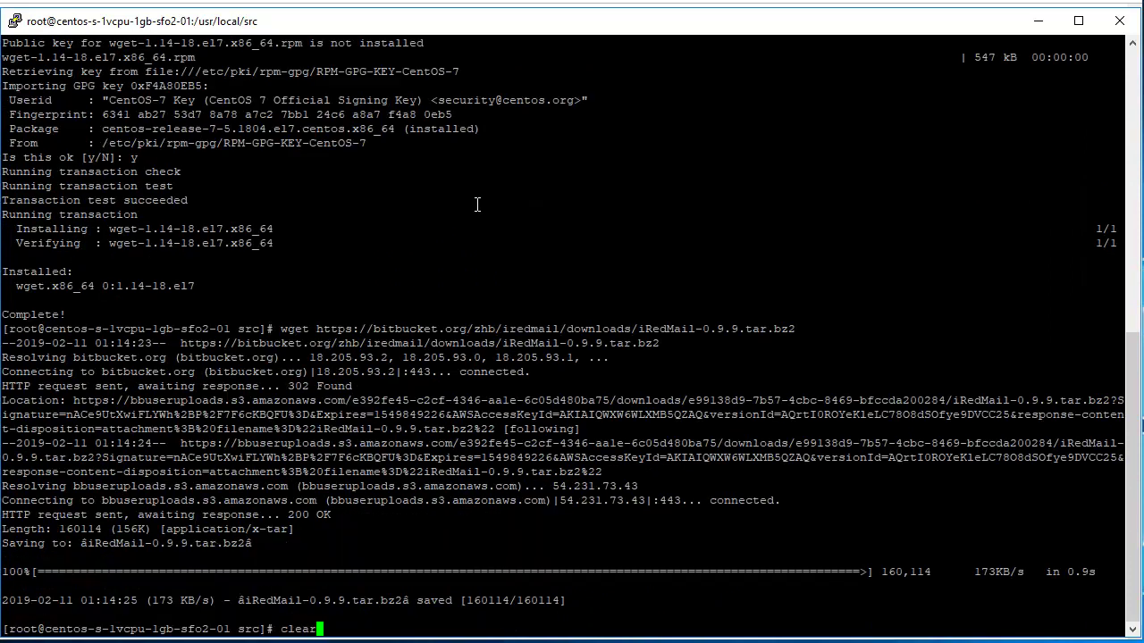
key("Return")
Step: List /usr/local/src in detail to check the downloaded iRedMail-0.9.9.tar.bz2 archive
type("ls -l")
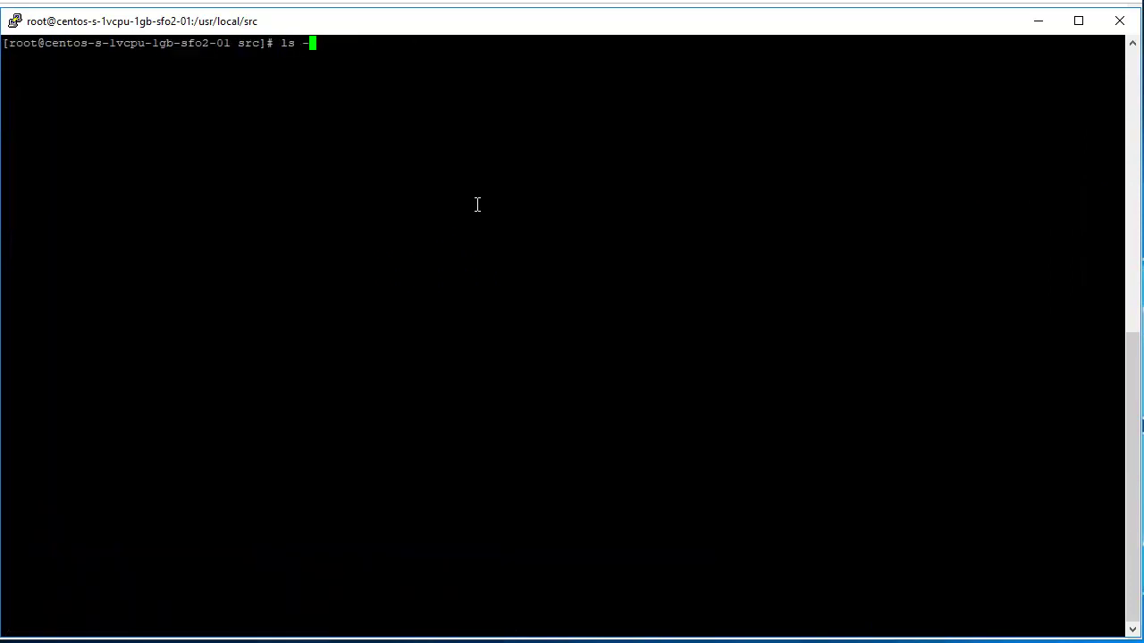
key("Return")
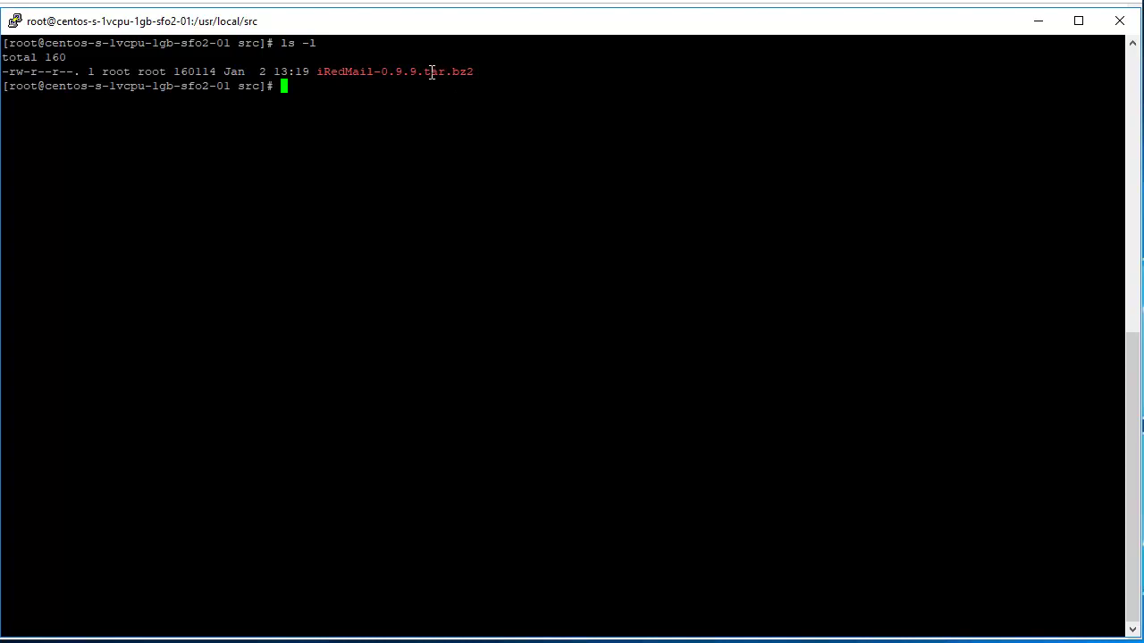
double_click(430, 71)
left_click(787, 223)
mouse_move(467, 19)
left_mouse_down()
mouse_move(463, 58)
mouse_move(476, 55)
left_mouse_up()
key("Escape")
Step: Try extracting the archive with tar -jxvf, which fails because bzip2 is missing
type("tar -jxvf iRe")
key("Tab")
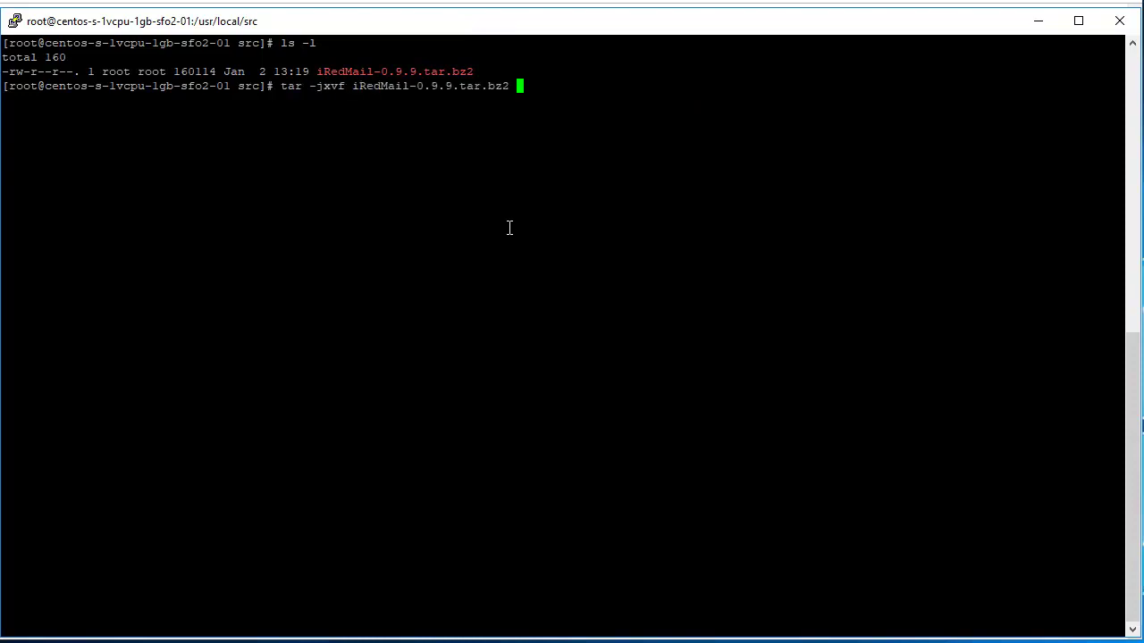
key("Return")
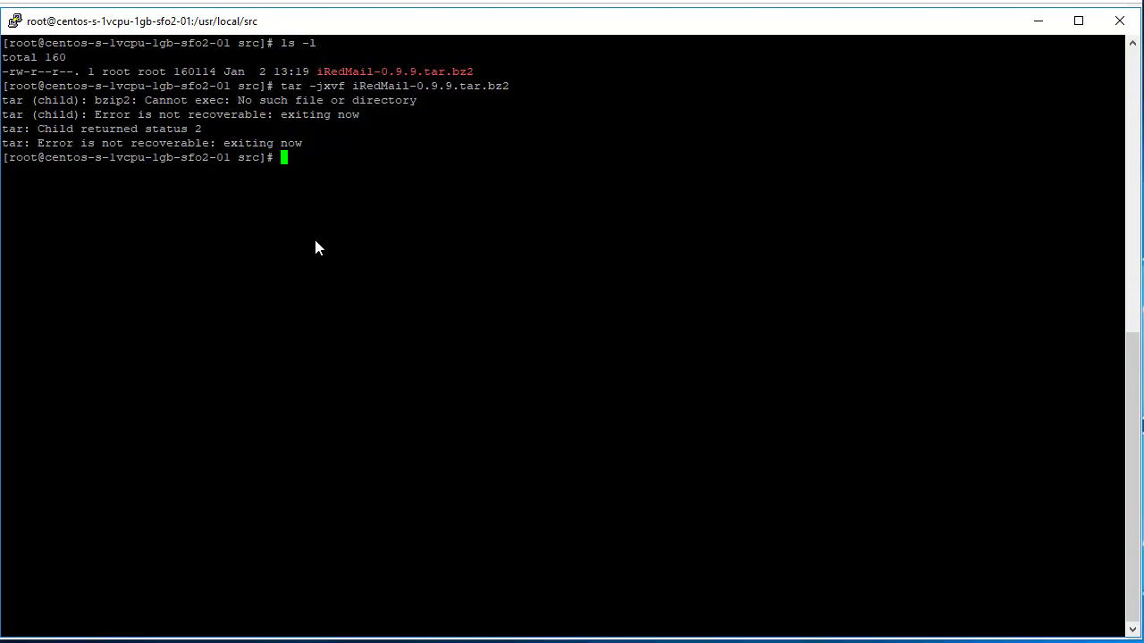
left_click_drag(111, 88, 120, 64)
left_click_drag(169, 92, 278, 55)
left_click_drag(288, 95, 426, 59)
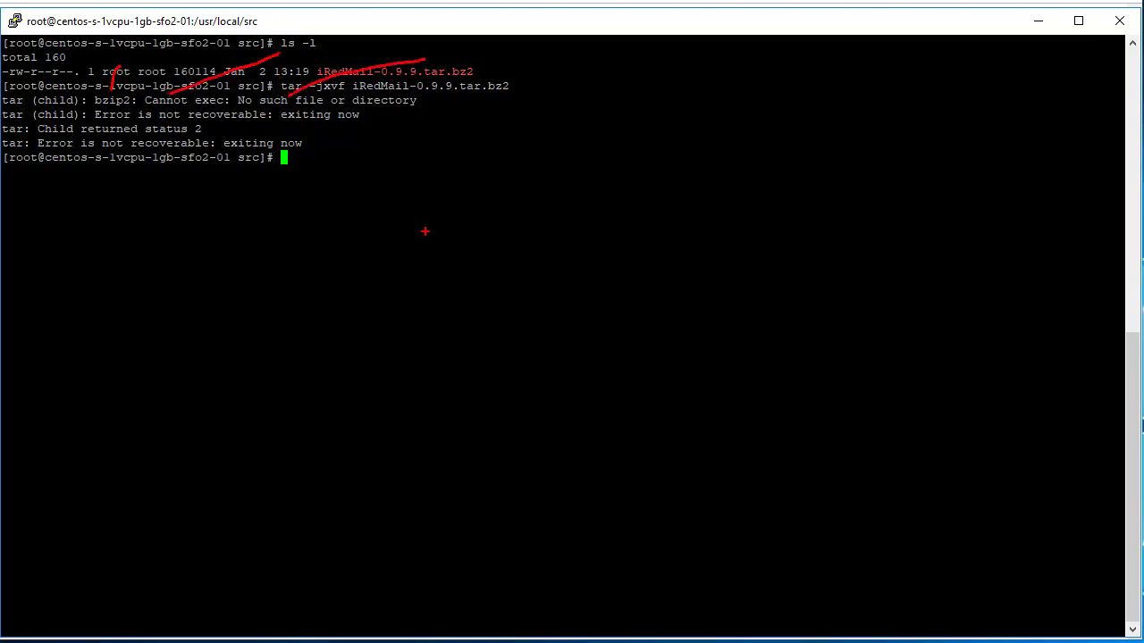
key("Escape")
Step: Install bzip2 with yum install bzip2, confirming with y
triple_click(337, 275)
left_click(362, 182)
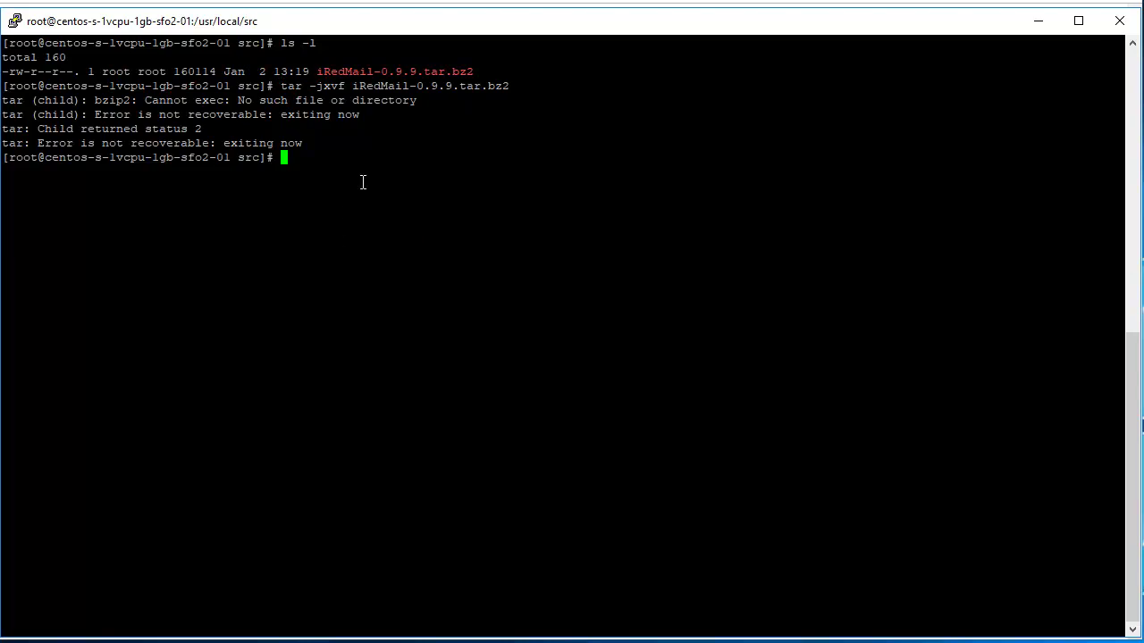
type("yum install bzip2")
key("Return")
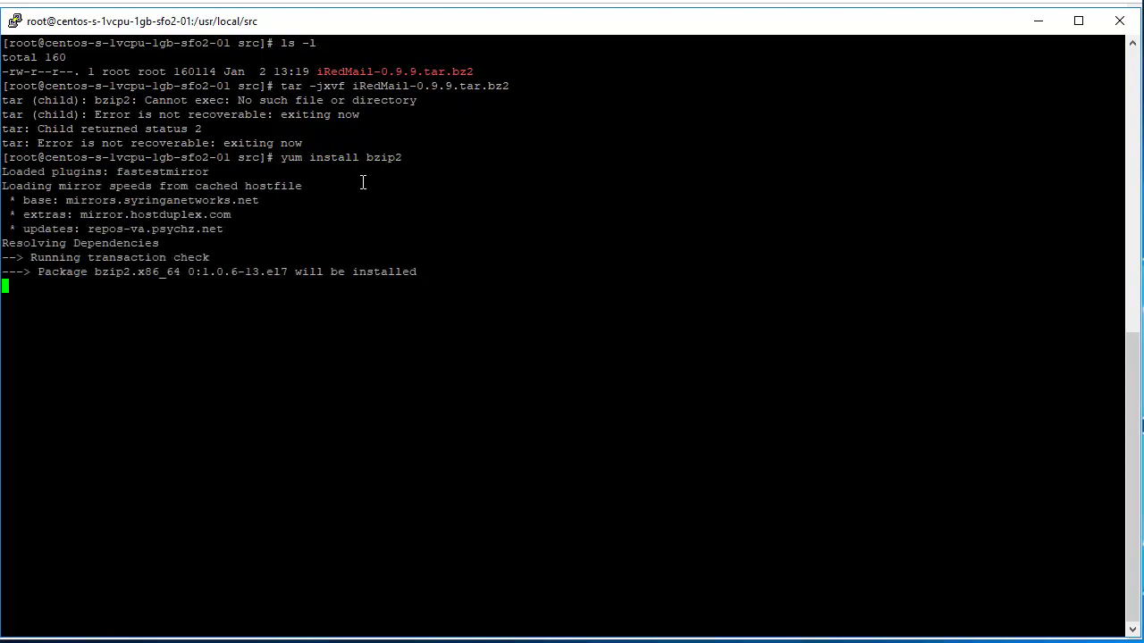
type("y")
key("Return")
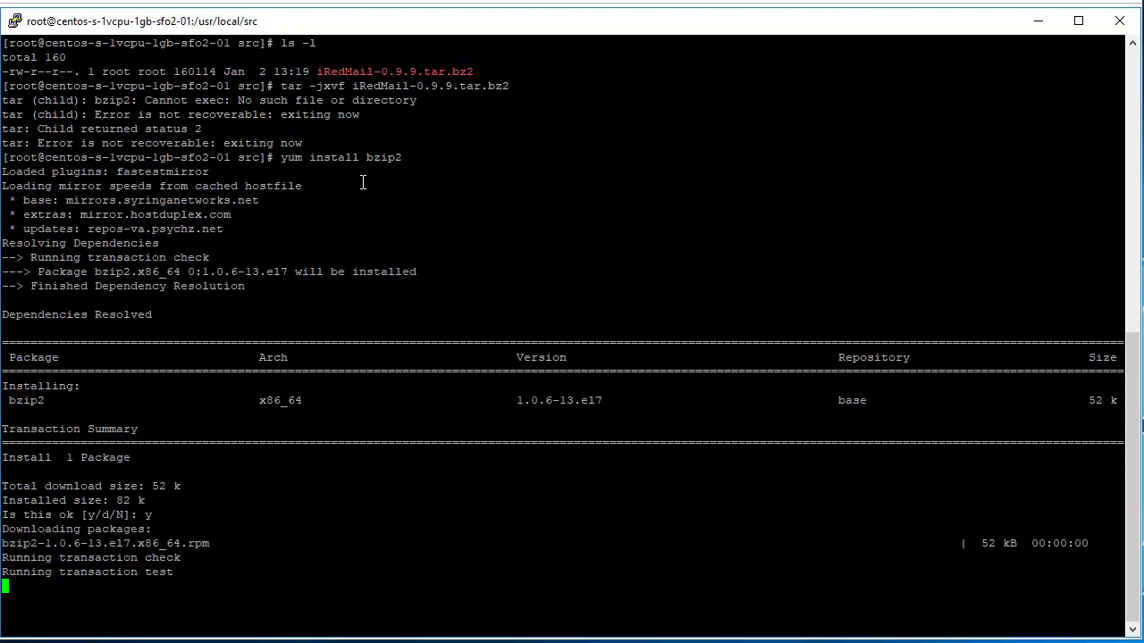
Step: Clear the screen, list the folder again and start retyping the tar -jxvf extraction command
type("clear")
key("Return")
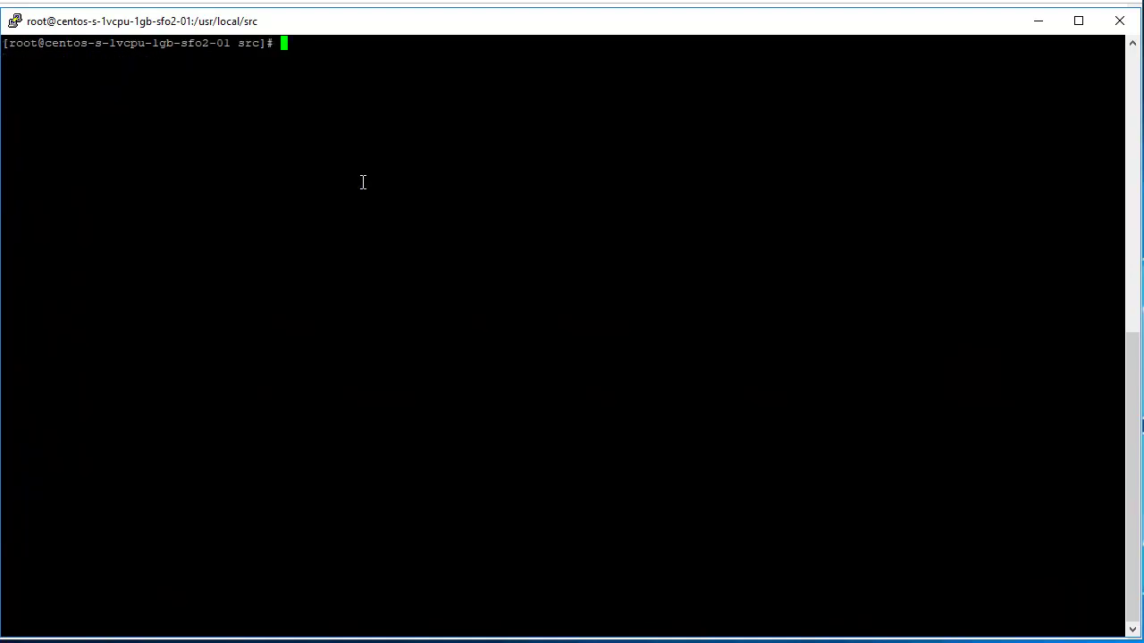
type("ls -l")
key("Return")
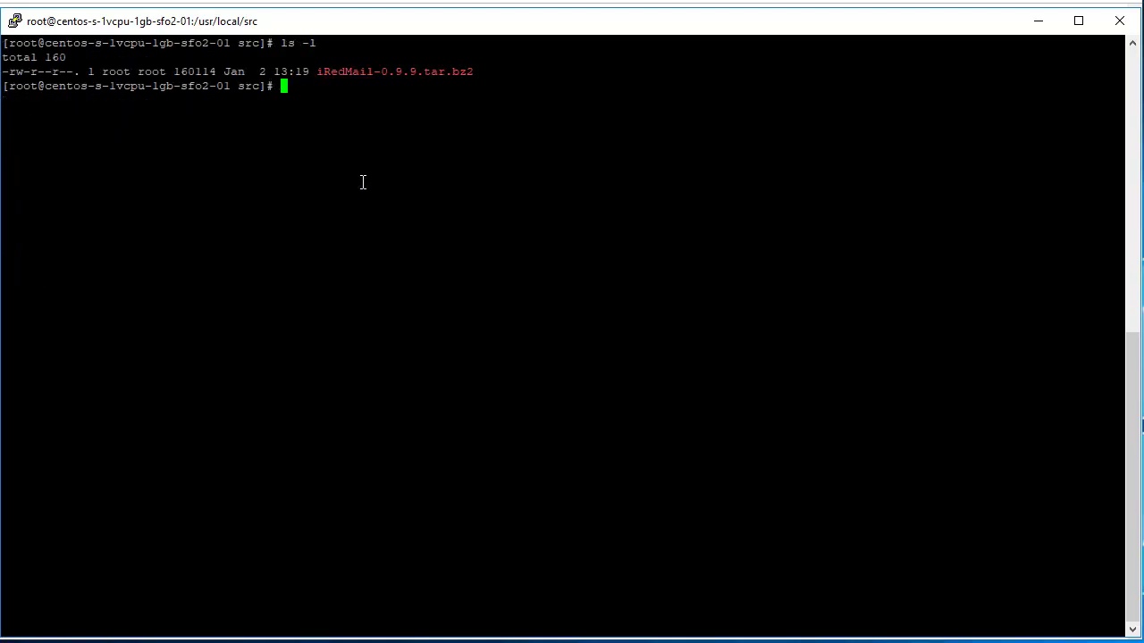
double_click(420, 72)
double_click(393, 216)
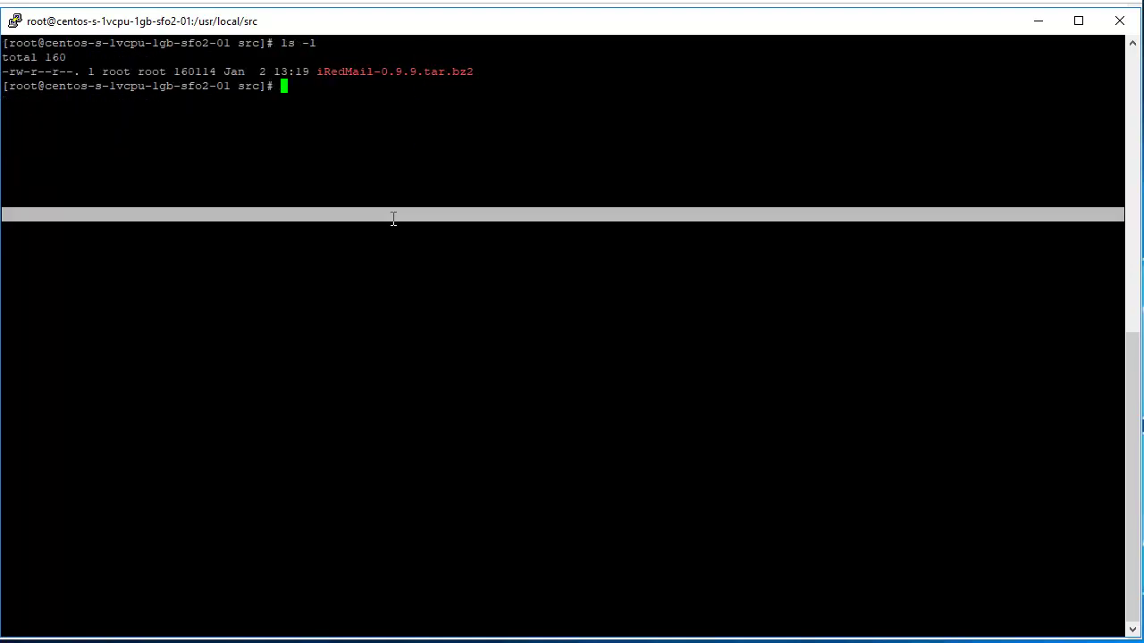
left_click(452, 222)
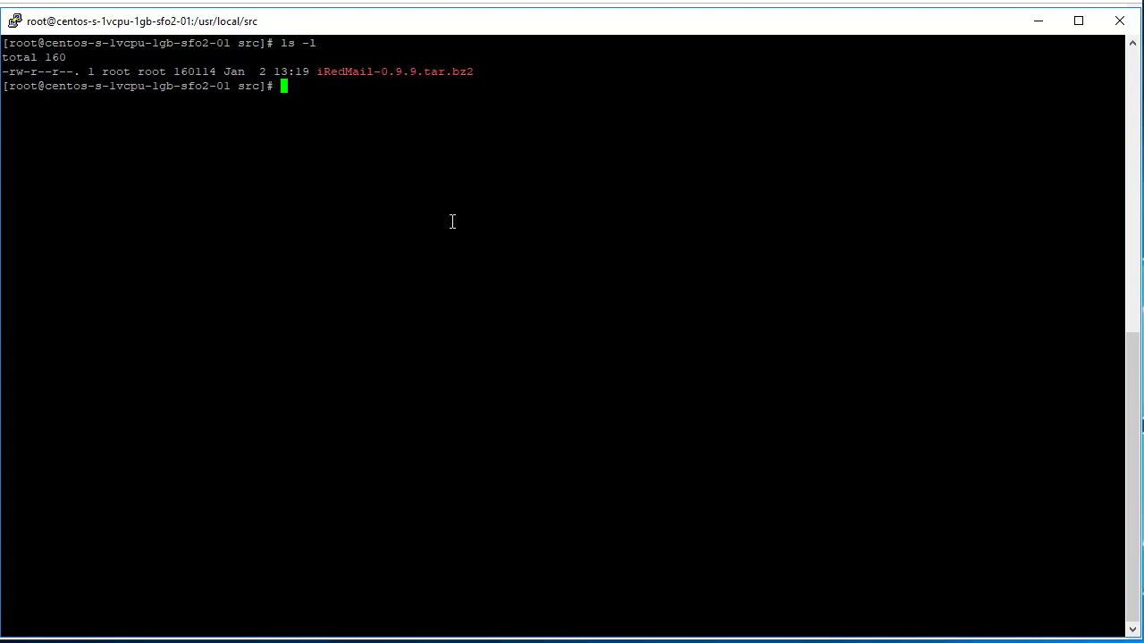
type("tar -jxvf iRe")
Step: Extract iRedMail-0.9.9.tar.bz2, clear the screen and list the folder contents
key("Tab")
key("Return")
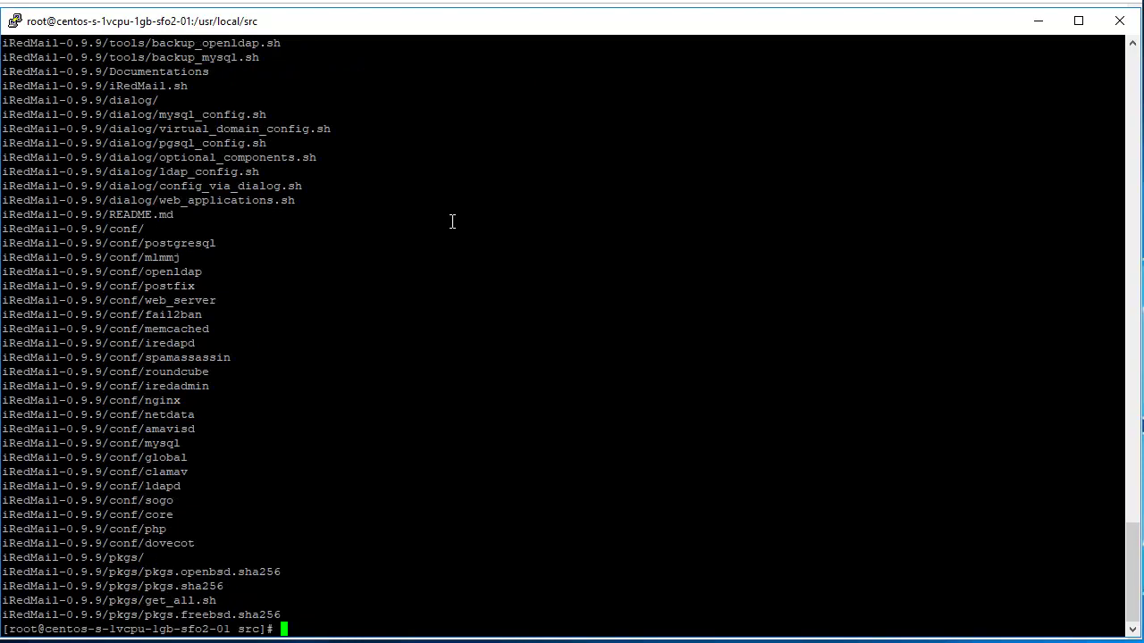
type("clear")
key("Return")
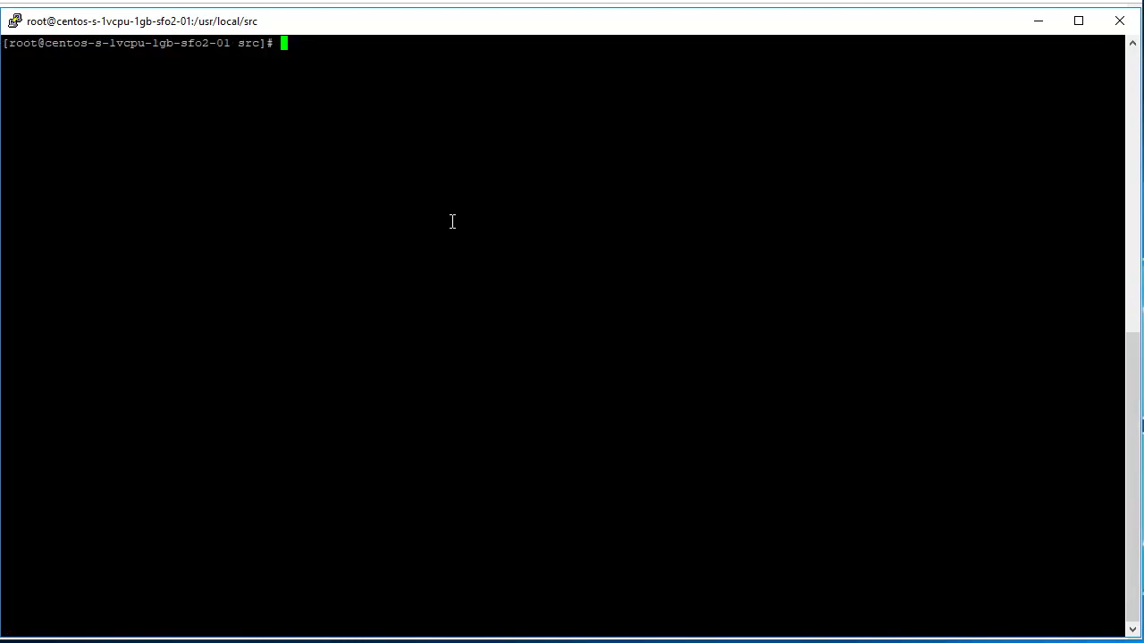
type("ls -l")
key("Return")
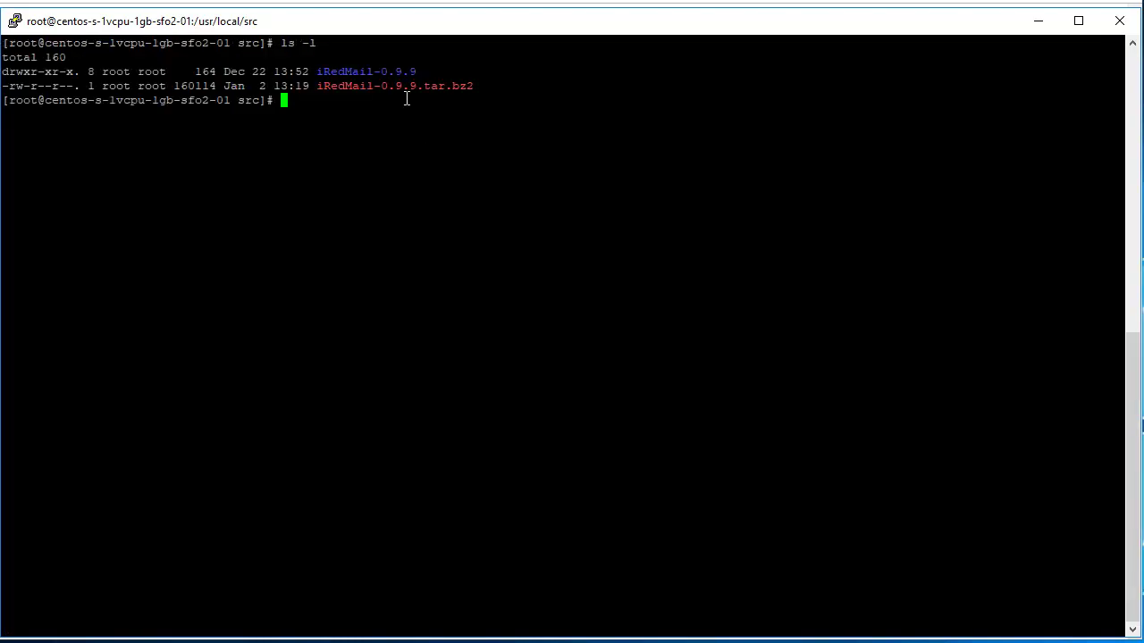
Step: Change into the iRedMail-0.9.9 folder and list its files, including iRedMail.sh
double_click(404, 68)
key("ctrl+c")
type("cd")
right_click(516, 129)
key("Return")
type("ls")
key("Return")
type("clear")
key("Return")
type("ls -l")
key("Return")
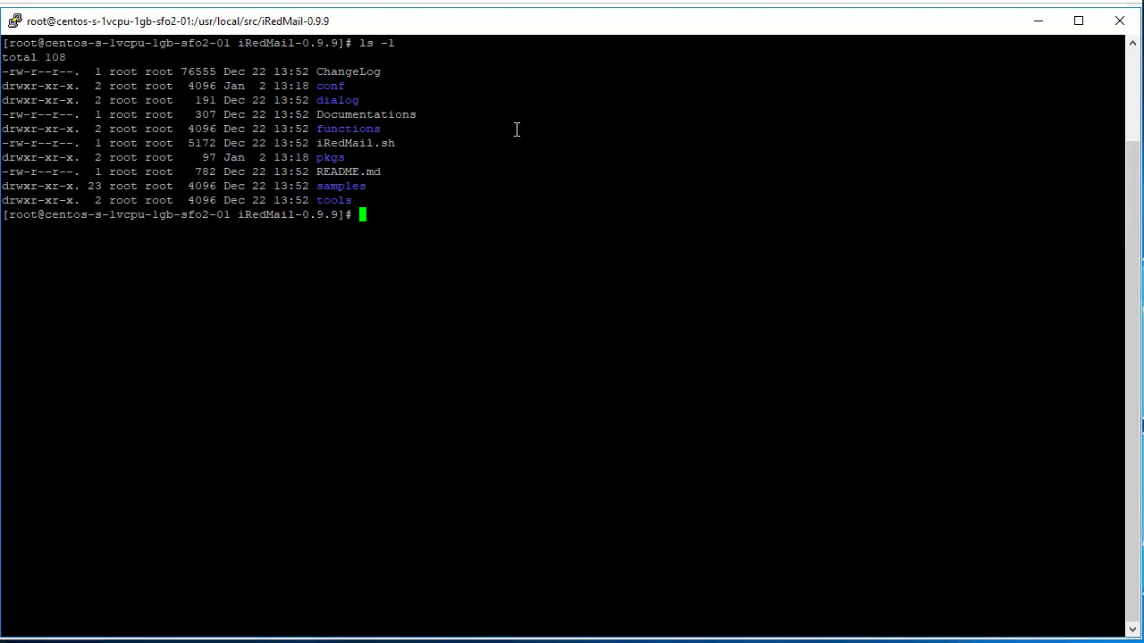
left_click_drag(407, 136, 502, 94)
left_click_drag(409, 136, 441, 139)
Step: Run the installer with sh iRedMail.sh, using Tab completion for the script name
key("Escape")
type("h")
key("BackSpace")
key("BackSpace")
type("sh iRedmail")
key("BackSpace")
key("BackSpace")
key("BackSpace")
key("BackSpace")
type("M")
key("Tab")
key("Return")
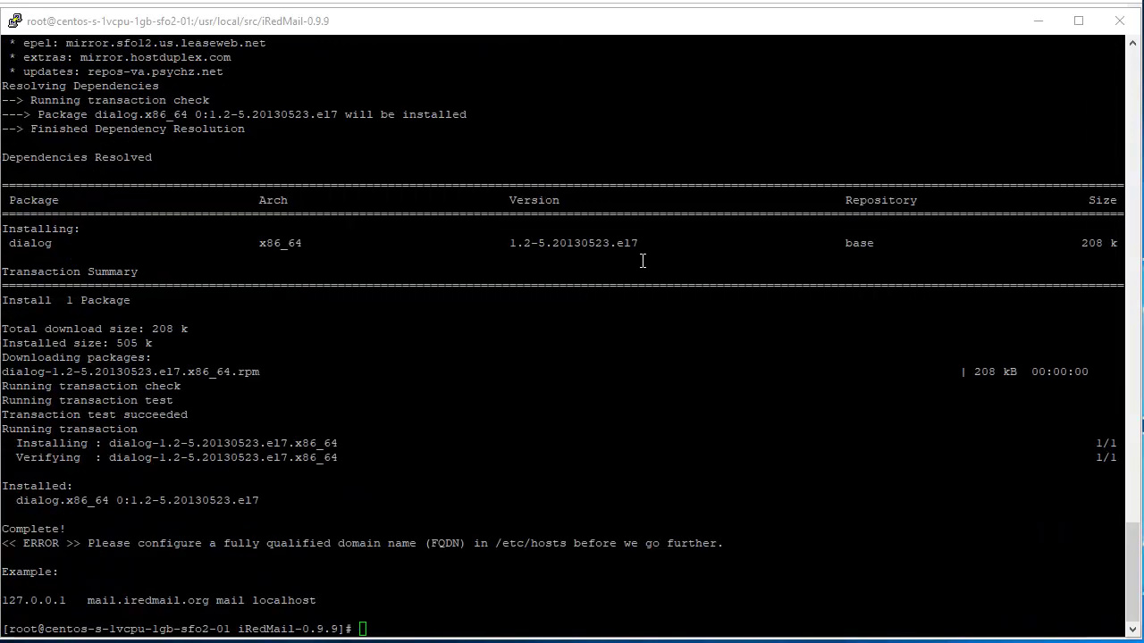
Step: Highlight the FQDN error and the example /etc/hosts line in the installer output
left_click_drag(51, 533, 121, 488)
mouse_move(145, 527)
left_mouse_down()
mouse_move(735, 526)
mouse_move(766, 554)
mouse_move(447, 561)
left_mouse_up()
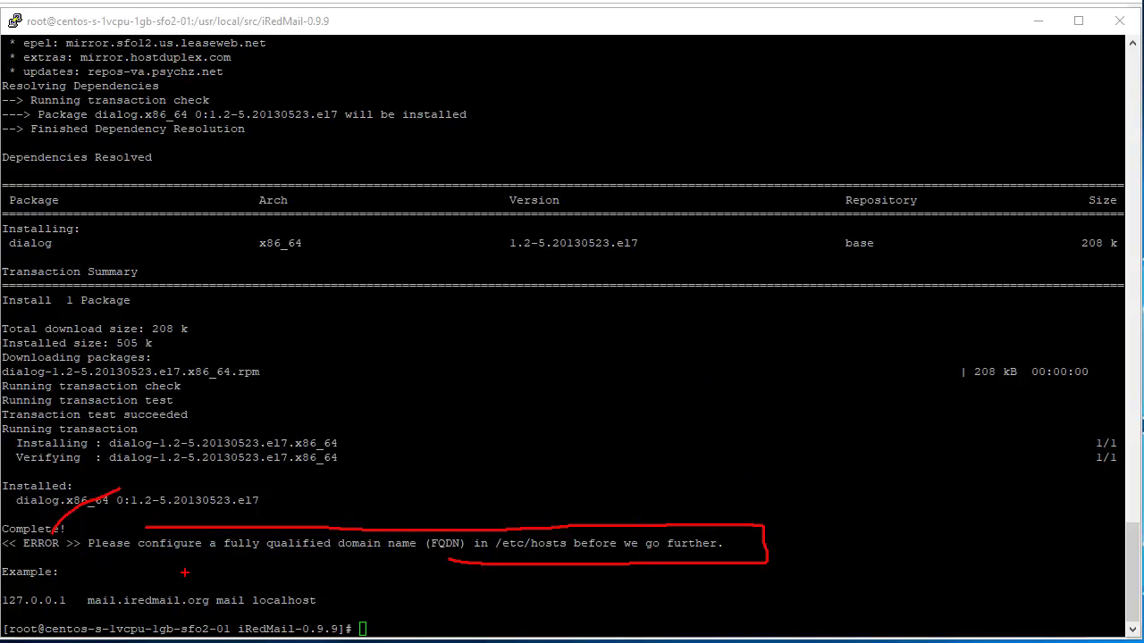
mouse_move(108, 592)
left_mouse_down()
mouse_move(112, 563)
mouse_move(165, 552)
left_mouse_up()
left_click_drag(197, 594, 204, 535)
Step: Check the server's current hostname and fully qualified name with hostname and hostname -f
key("Escape")
type("hostname")
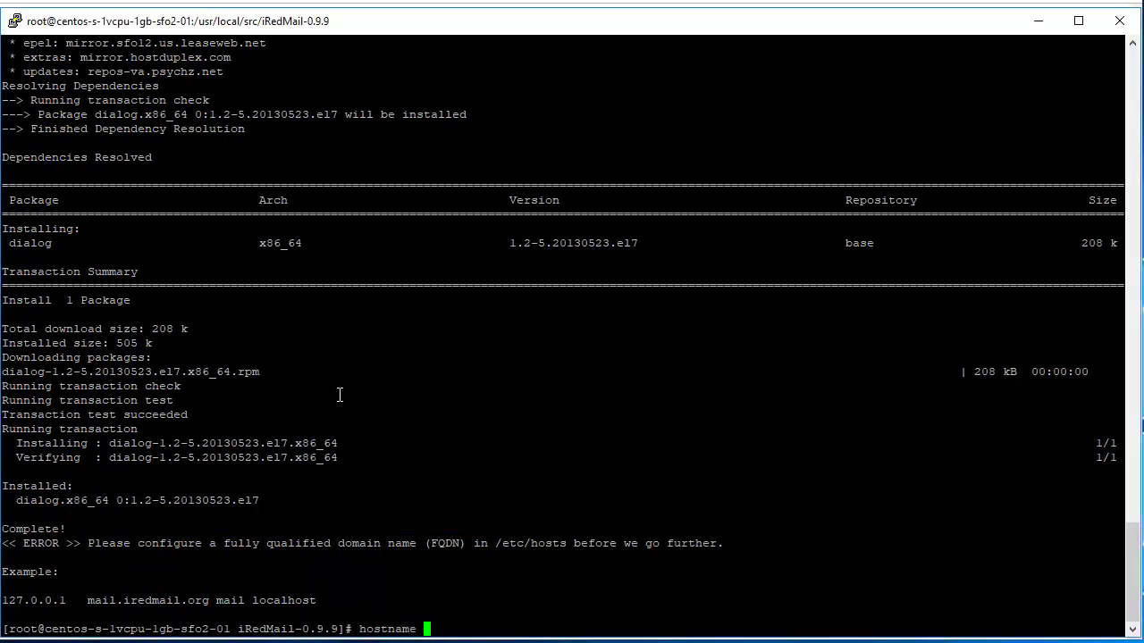
key("Return")
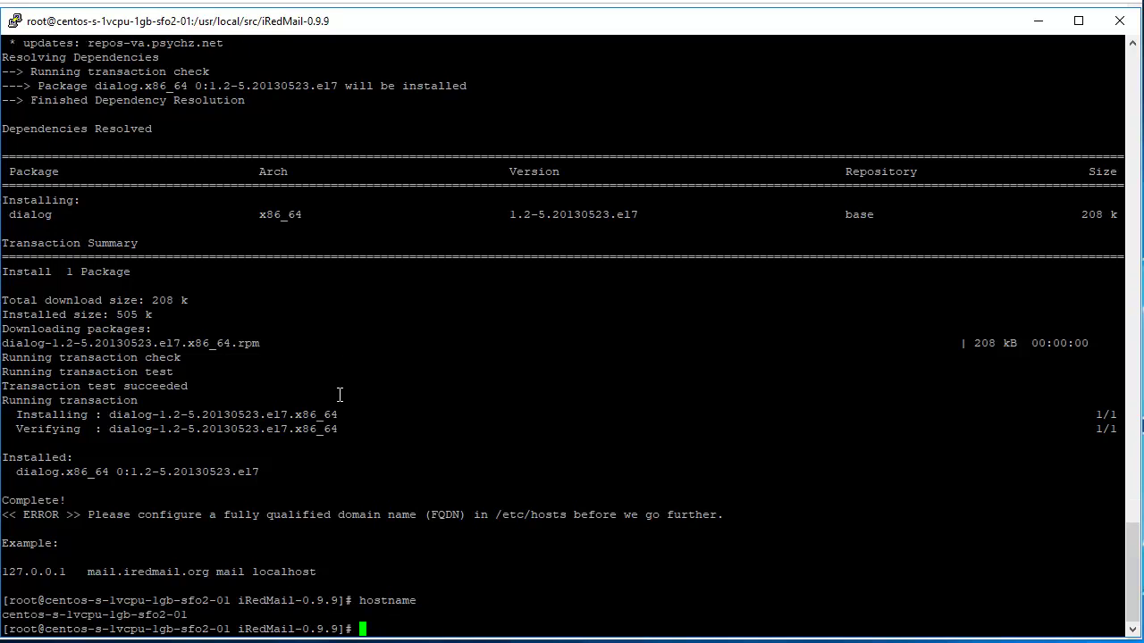
type("hostname -f")
key("Return")
double_click(138, 615)
left_click(375, 519)
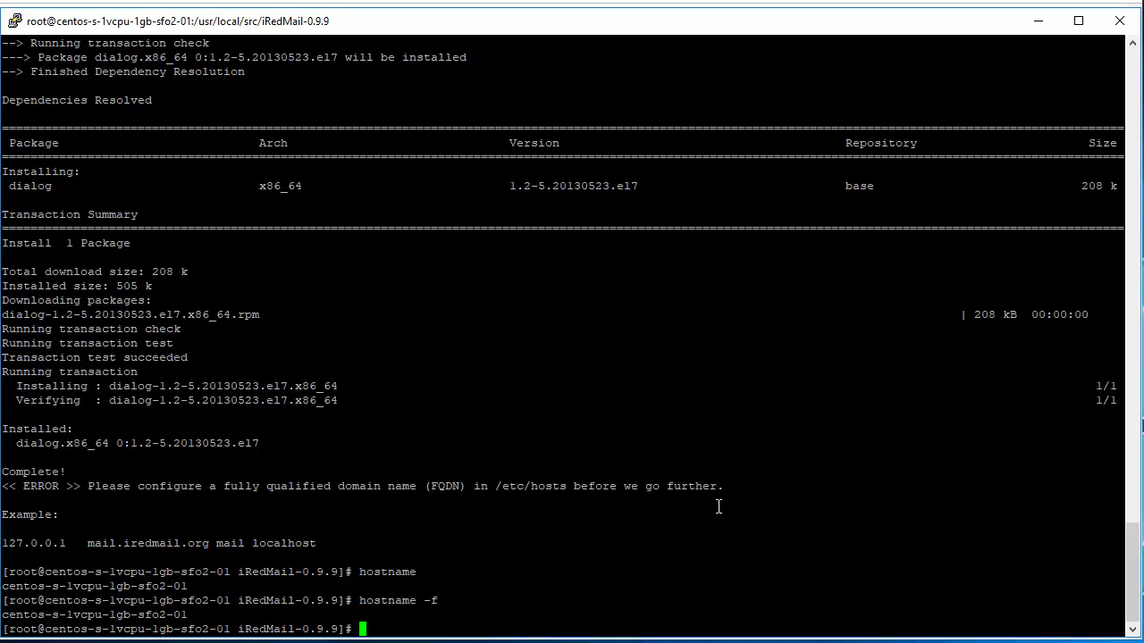
Step: Add '127.0.0.1 mail.tripaba.com mail localhost' to /etc/hosts and save it
type("vi /etc/hosts")
key("Return")
key("G")
key("Up")
key("Up")
key("Up")
key("Up")
key("Up")
key("Up")
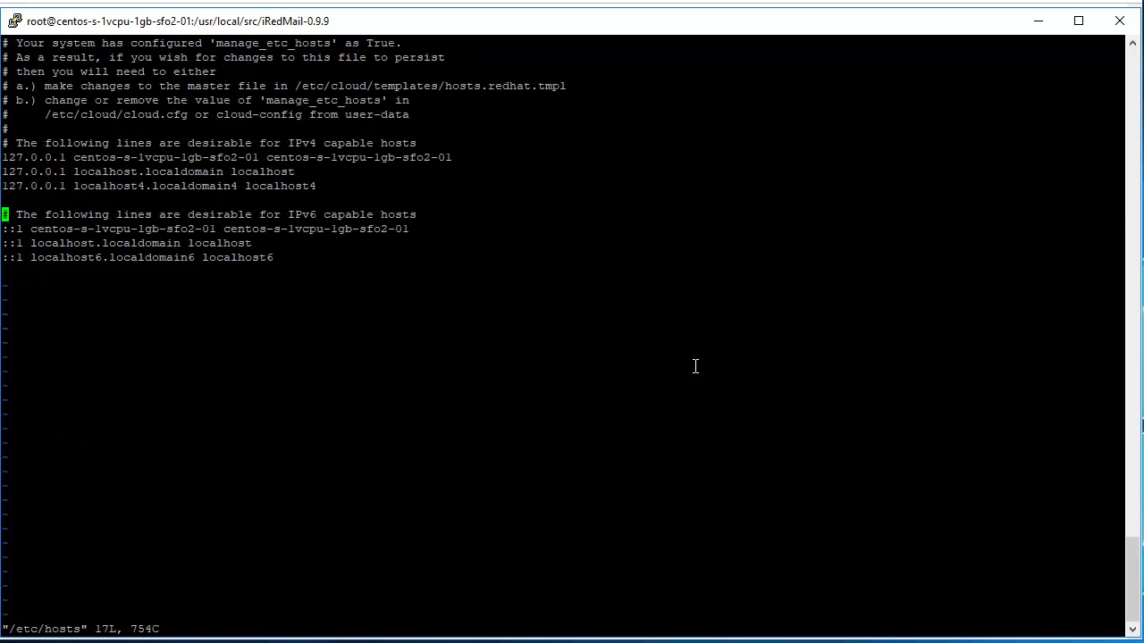
type("o127.")
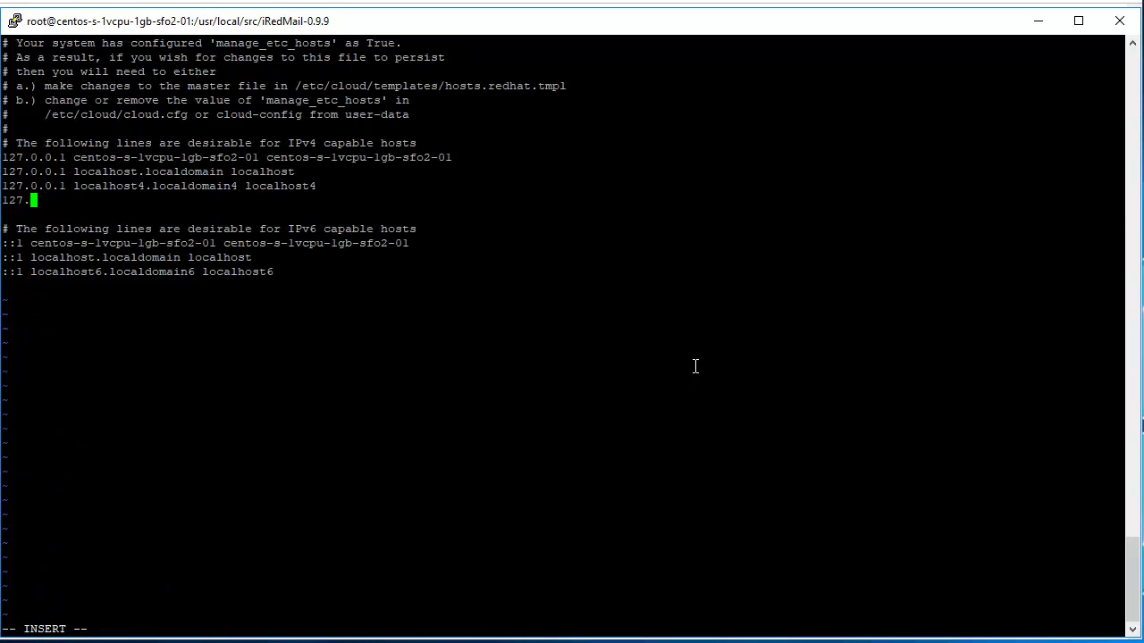
type("0.0.1 mail.tripaba.com mail localhost")
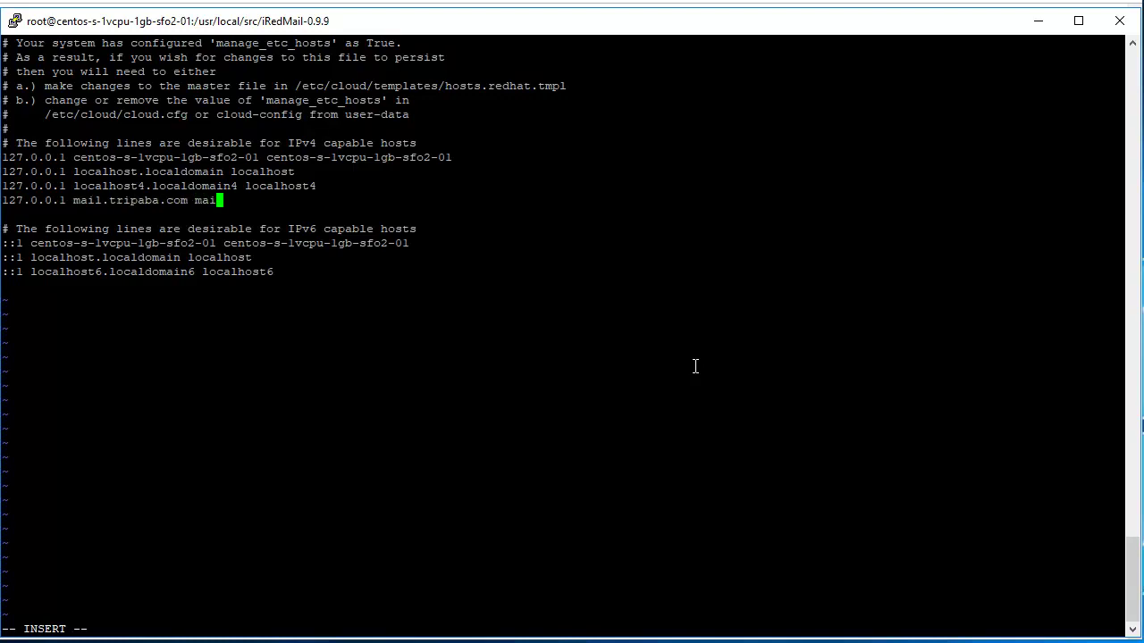
key("Escape")
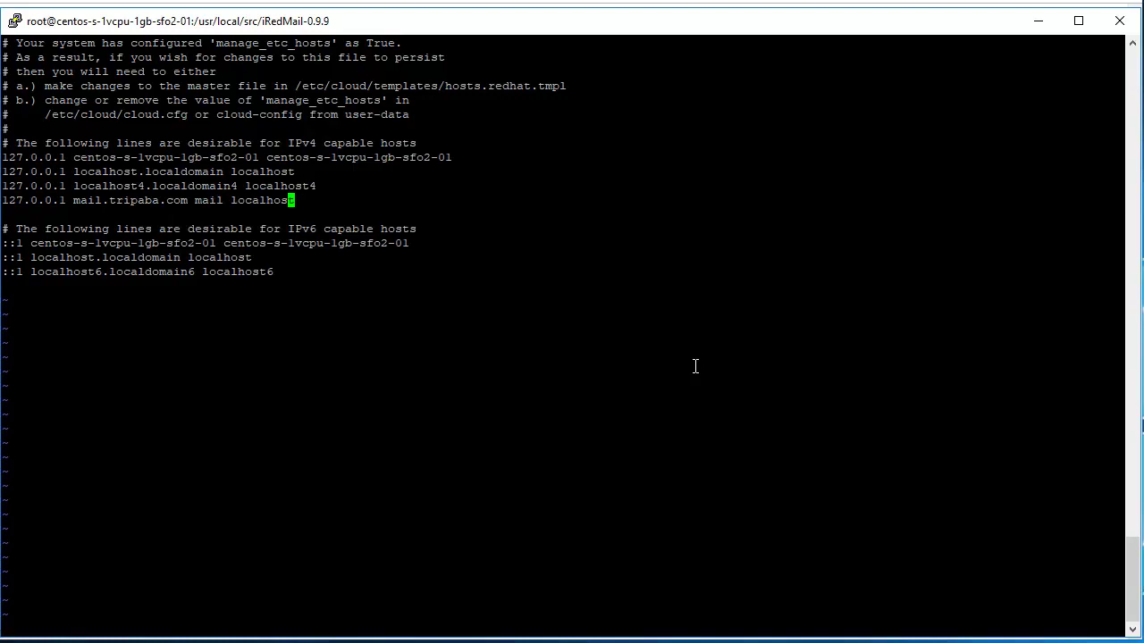
type(":wq")
key("Return")
Step: Replace the old hostname in /etc/hostname with the mail FQDN and save it
type("vi /etc/hostname")
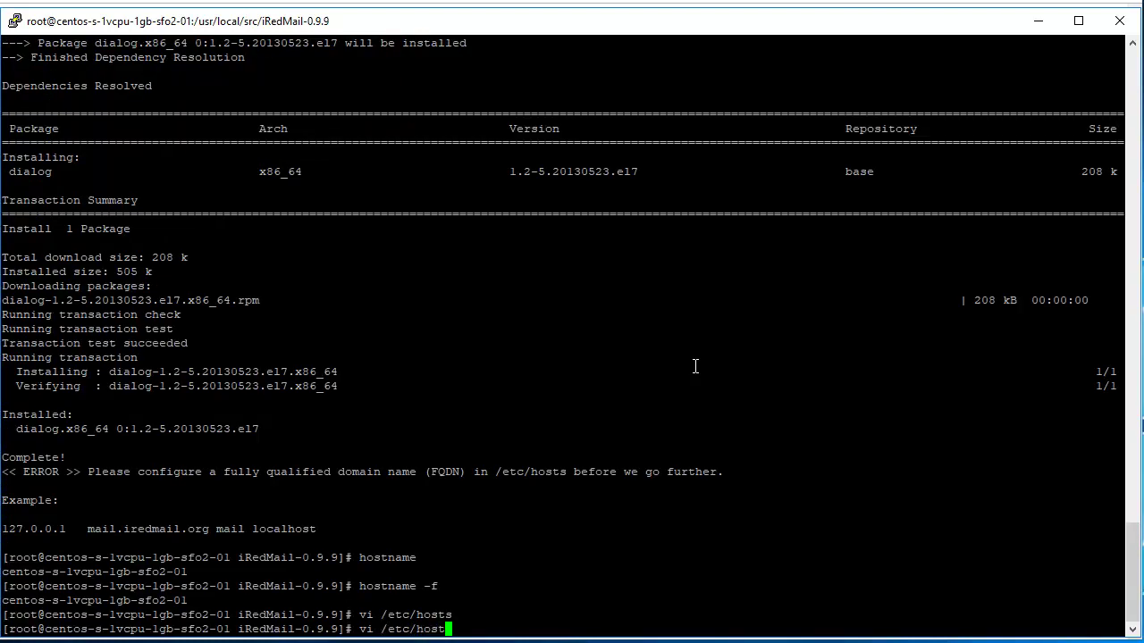
key("Return")
key("d")
key("d")
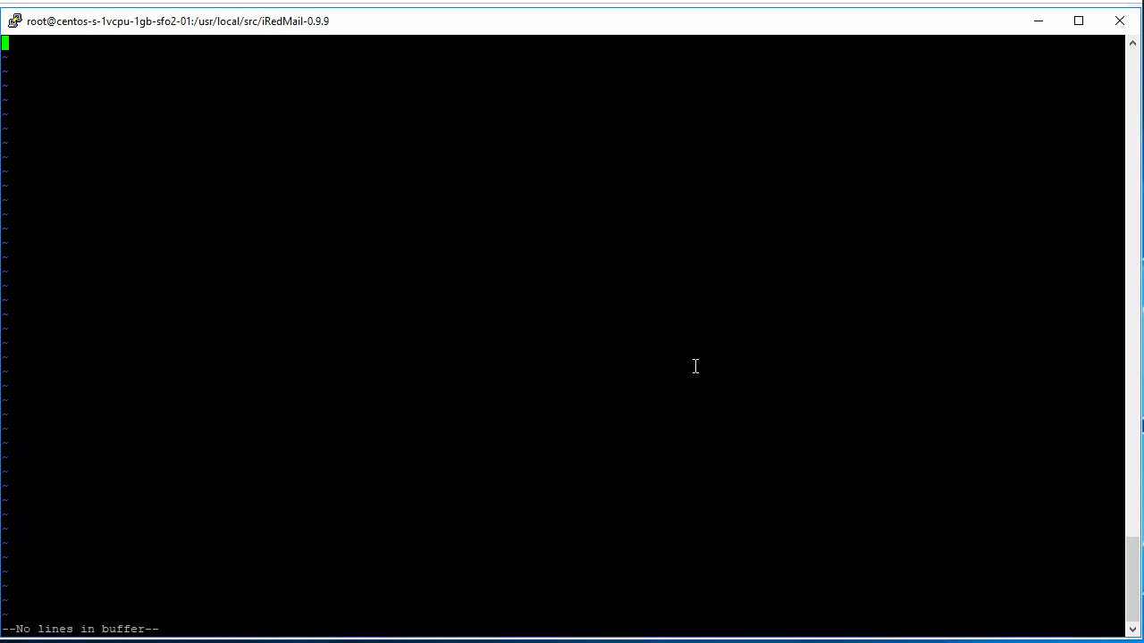
type("imail.")
key("BackSpace")
key("BackSpace")
key("BackSpace")
key("BackSpace")
key("BackSpace")
type("ma")
key("Escape")
type(":wq")
key("Return")
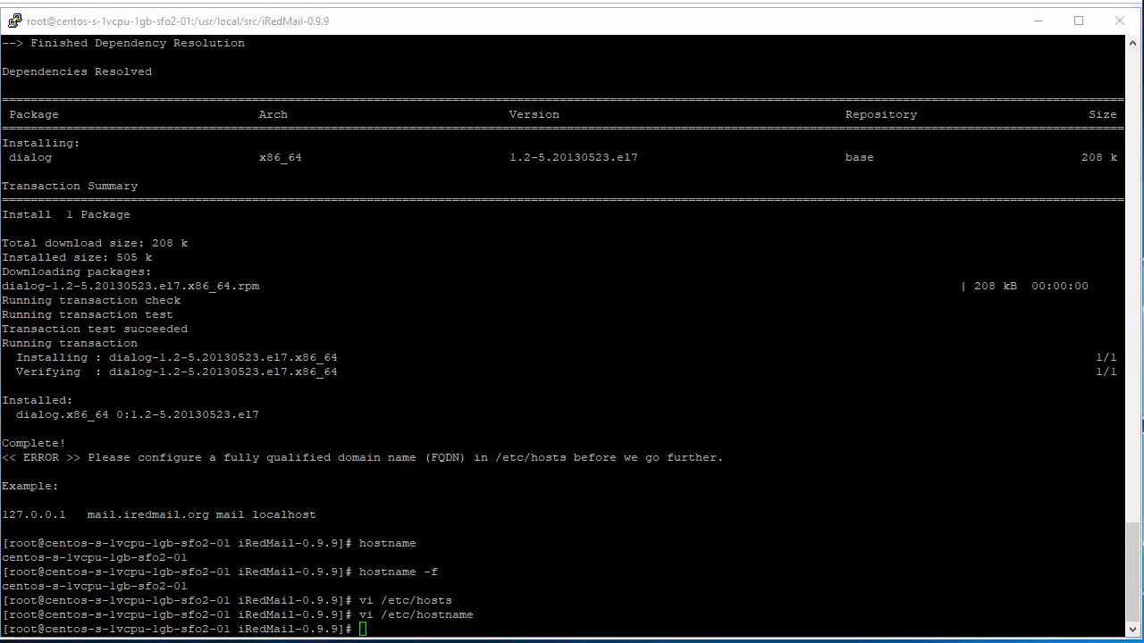
Step: Apply the hostname with hostname -b -F /etc/hostname; confirm hostname -f shows mail.tripaba.com
left_click(399, 367)
type("hostname -b -")
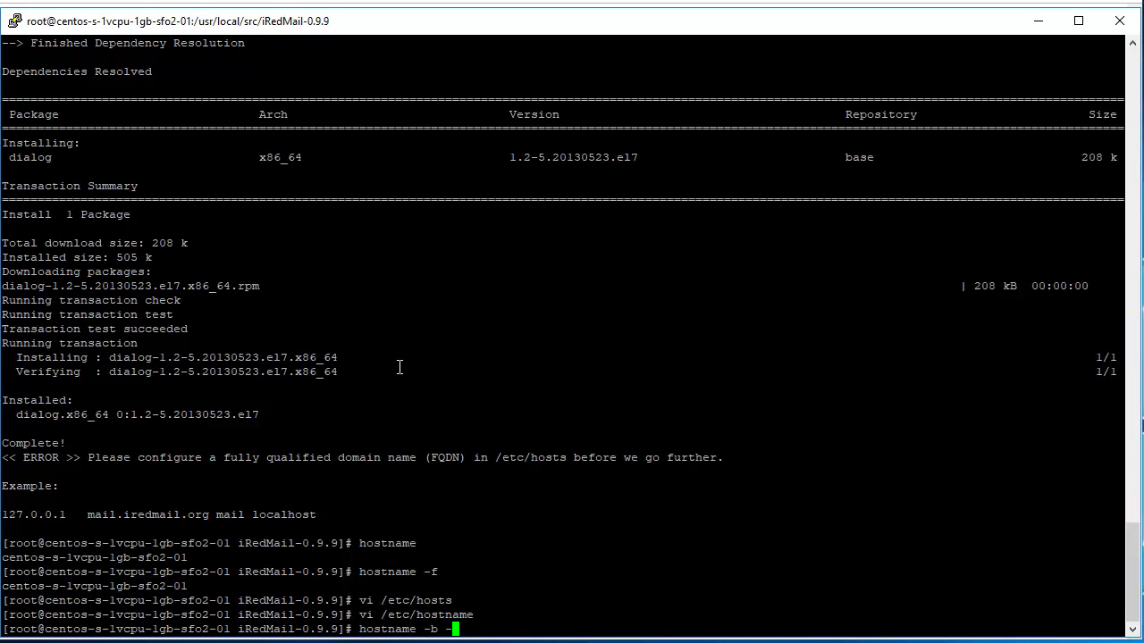
type("F /etc/hostname")
key("Return")
type("hostname -")
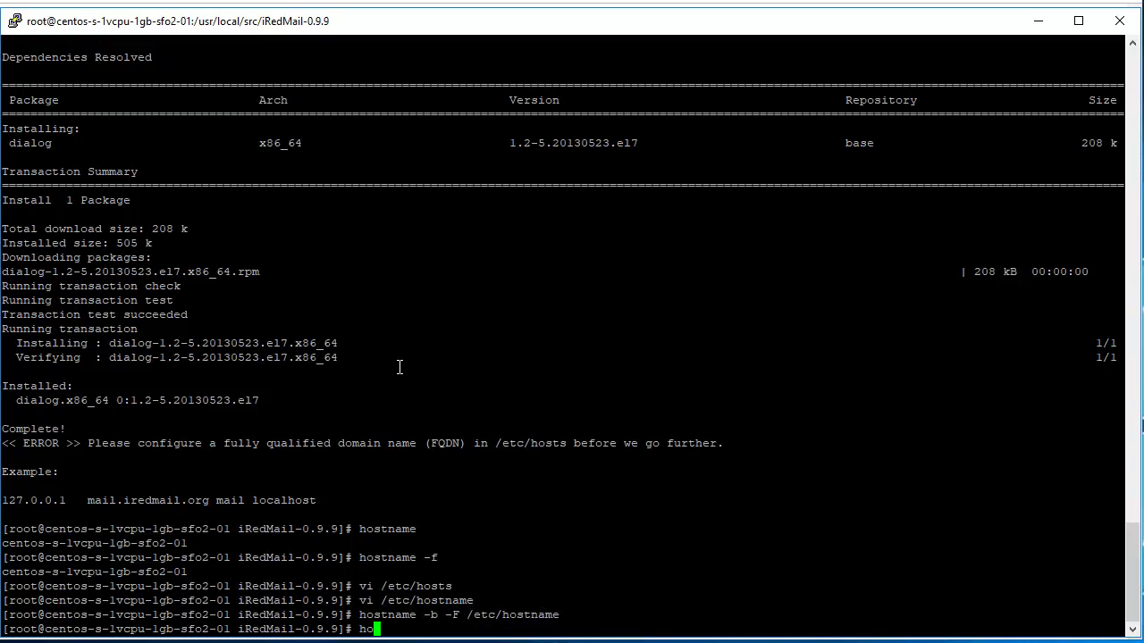
type("f")
key("Return")
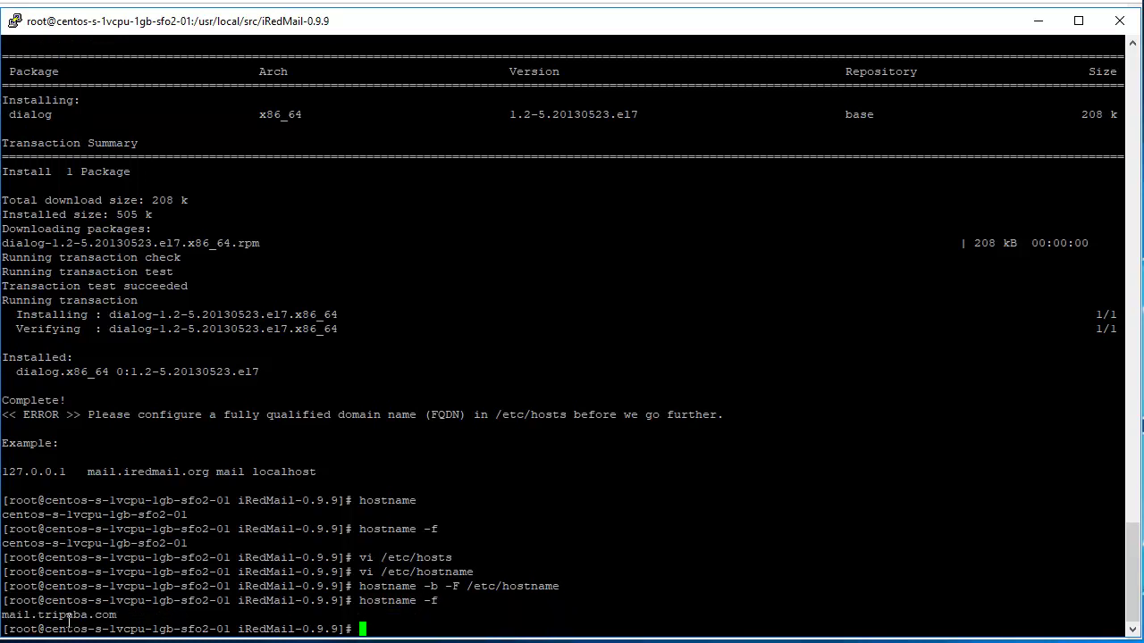
left_click_drag(132, 621, 438, 602)
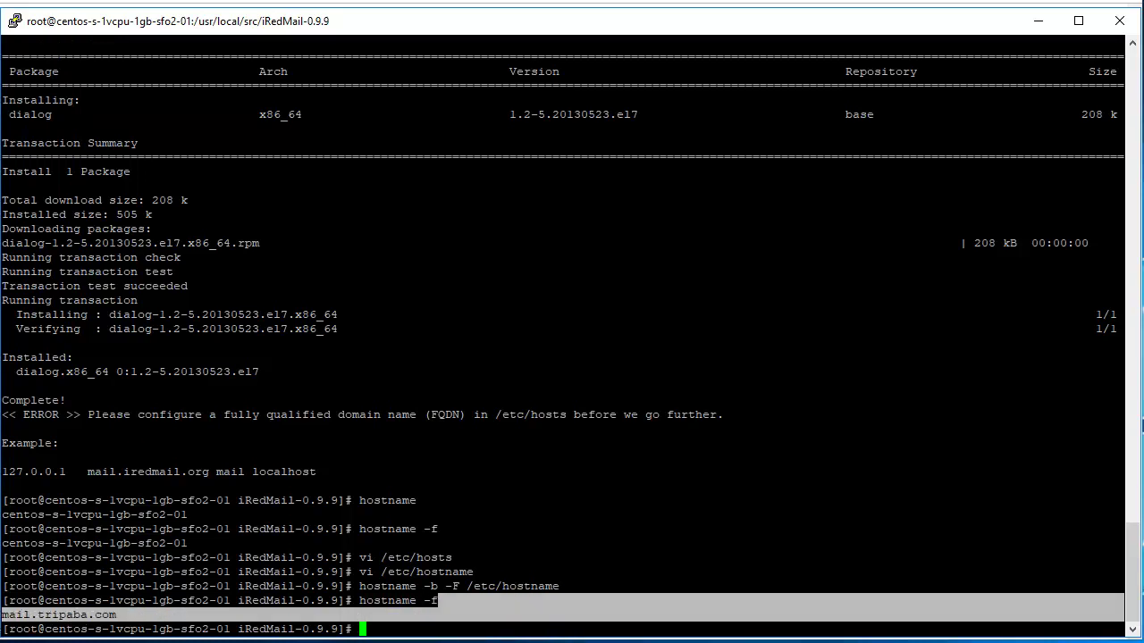
left_click(347, 514)
Step: Clear the terminal screen and recall earlier commands from history
double_click(490, 458)
type("clea")
key("BackSpace")
key("BackSpace")
type("ear")
key("Return")
key("Up")
key("Up")
key("Up")
key("Up")
key("Down")
key("Down")
key("Up")
key("Up")
key("Up")
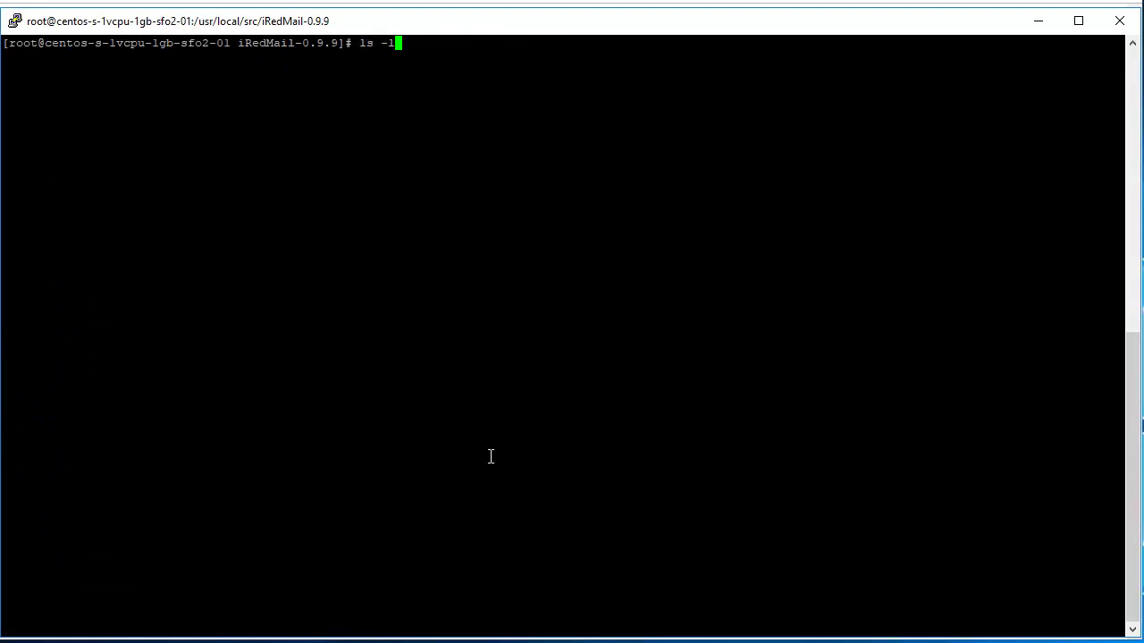
Step: Launch iRedMail.sh, keep /var/vmail storage and Nginx, and pick the MariaDB backend
key("Return")
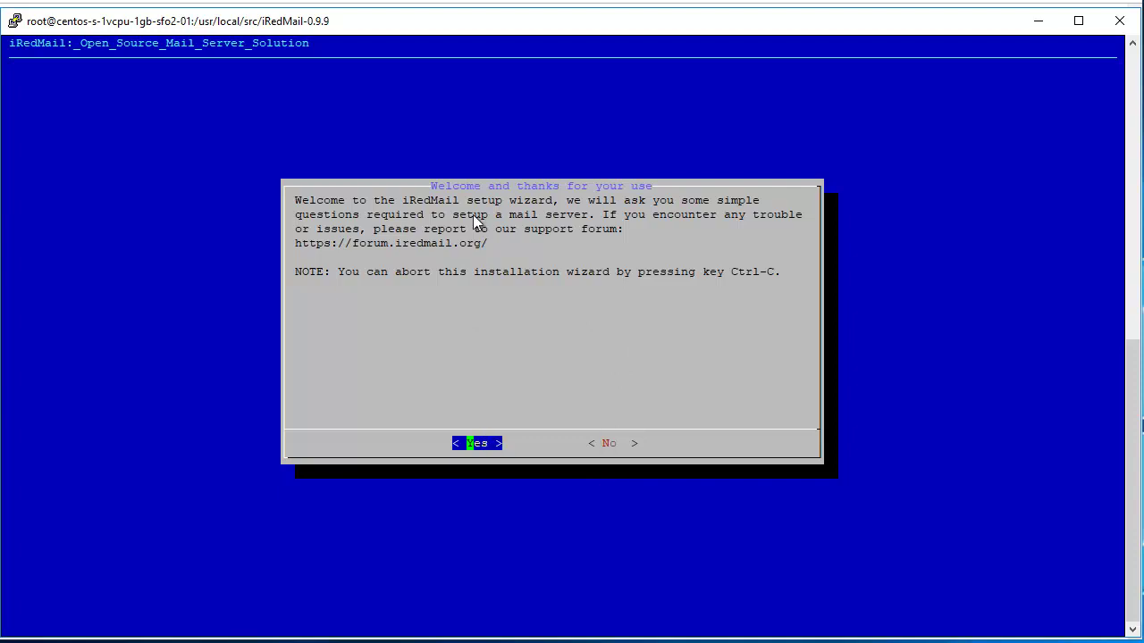
left_click(471, 442)
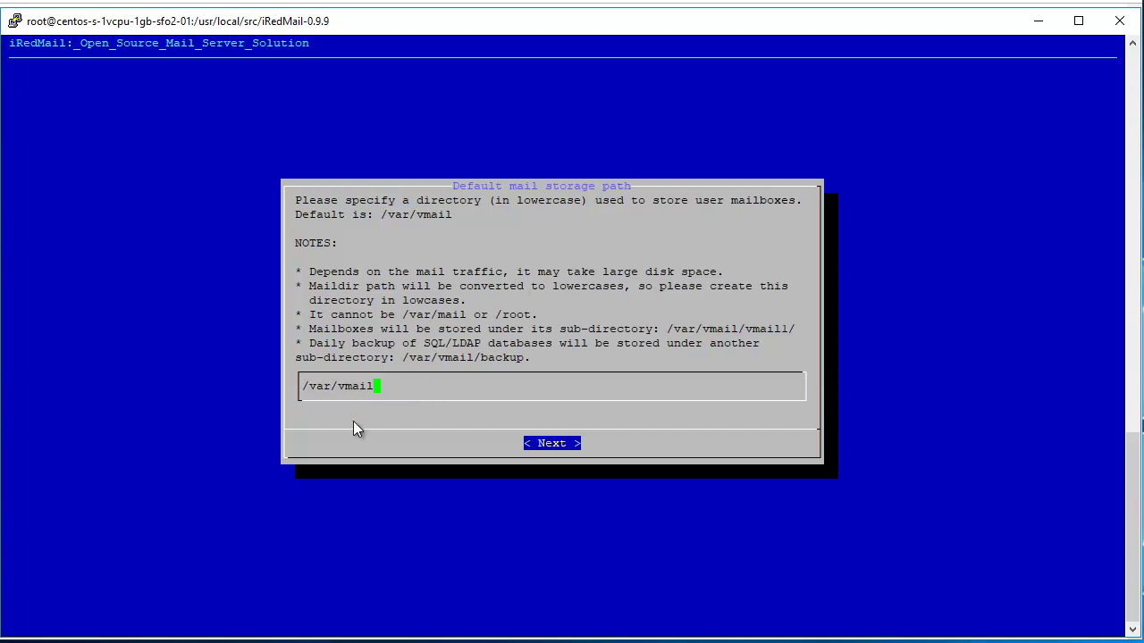
left_click(551, 443)
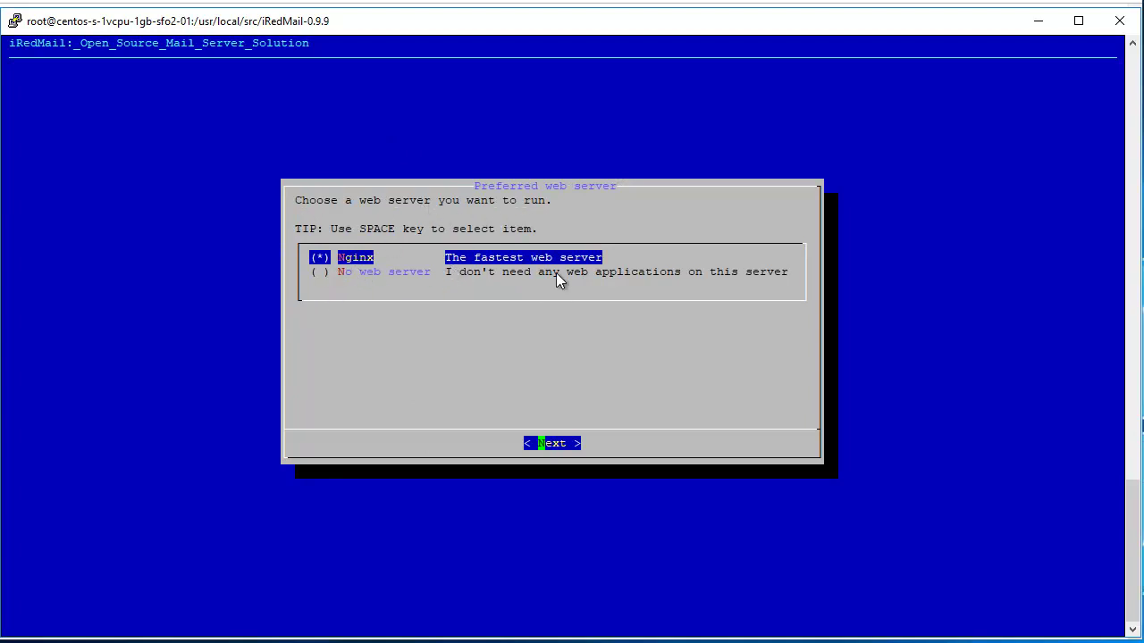
left_click(556, 444)
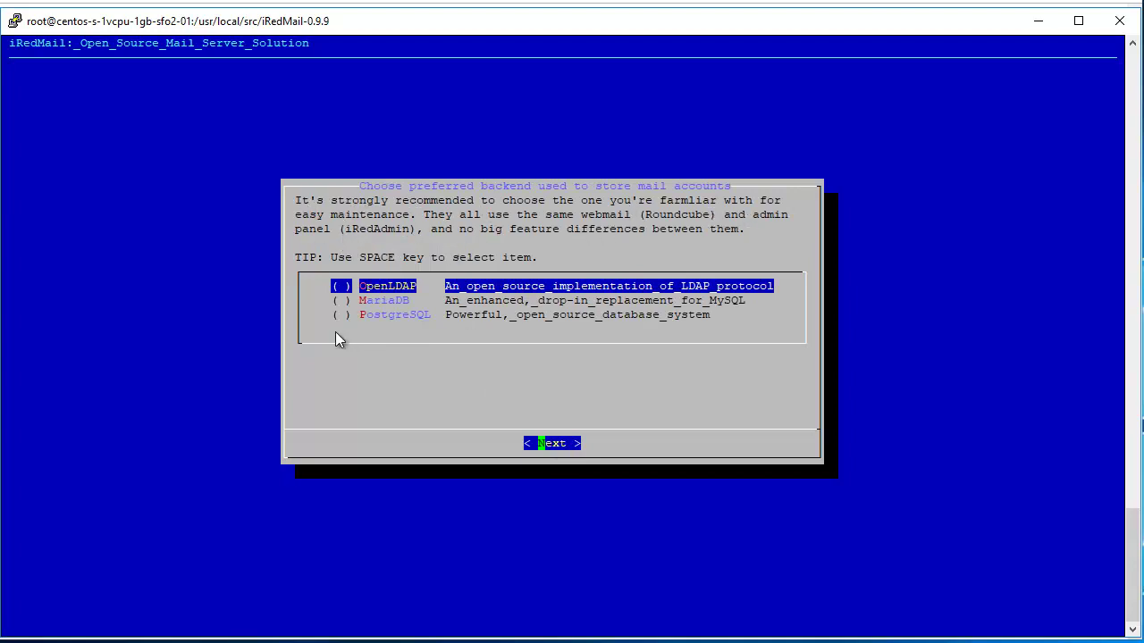
left_click(361, 304)
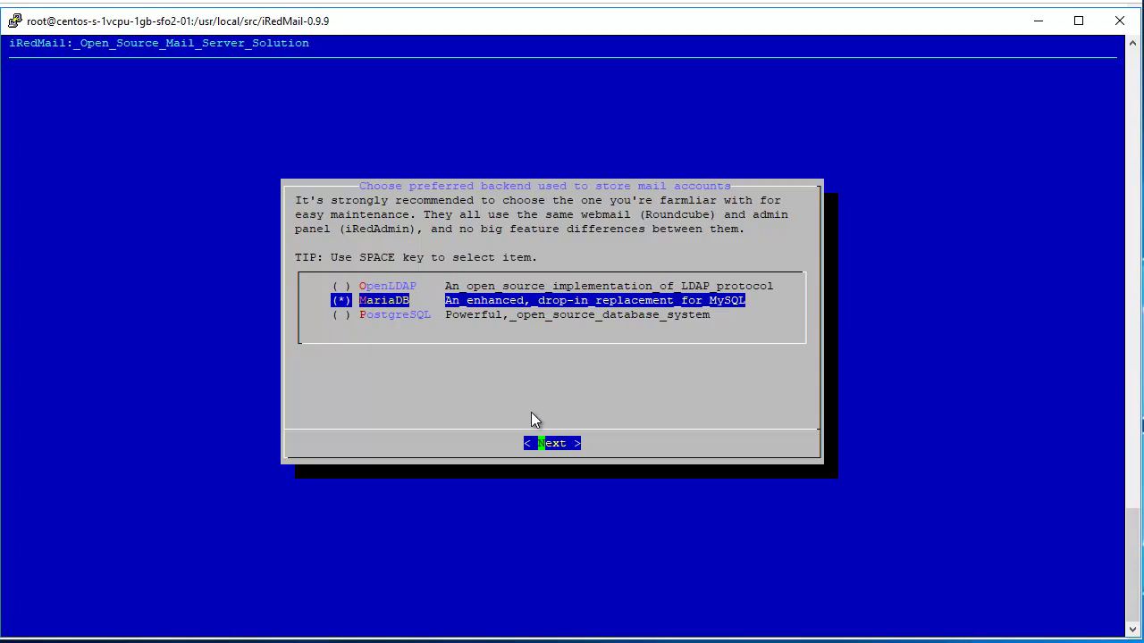
left_click(549, 443)
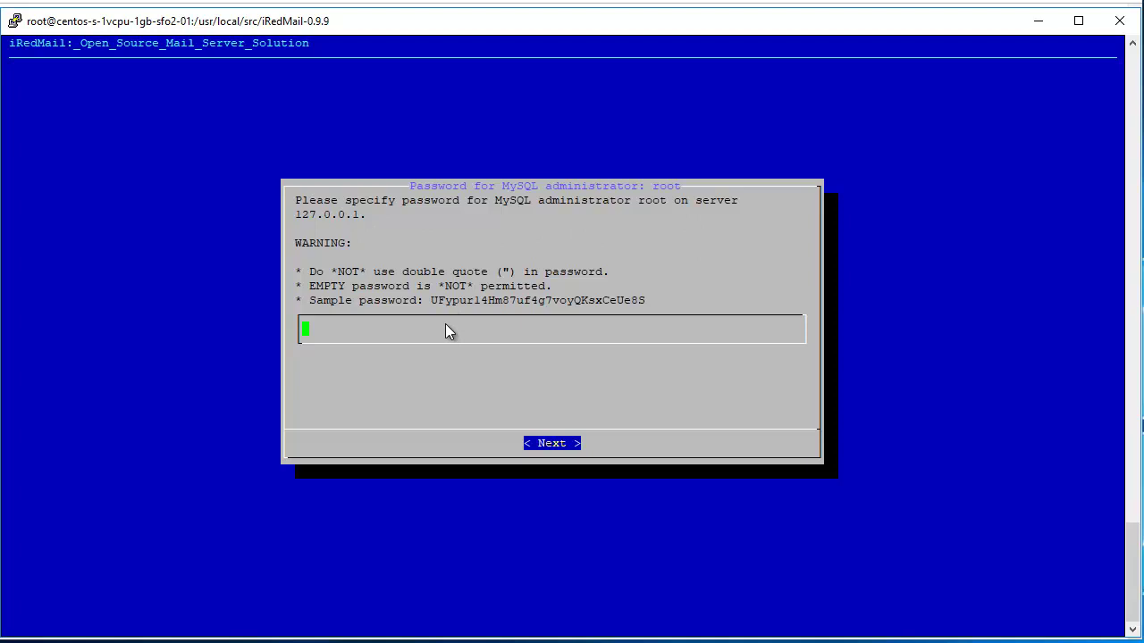
Step: Enter the MySQL root administrator password and submit it
type("***********")
key("BackSpace")
key("BackSpace")
key("BackSpace")
key("BackSpace")
key("BackSpace")
key("BackSpace")
key("BackSpace")
key("BackSpace")
key("BackSpace")
key("BackSpace")
key("BackSpace")
type("***********")
left_click(551, 444)
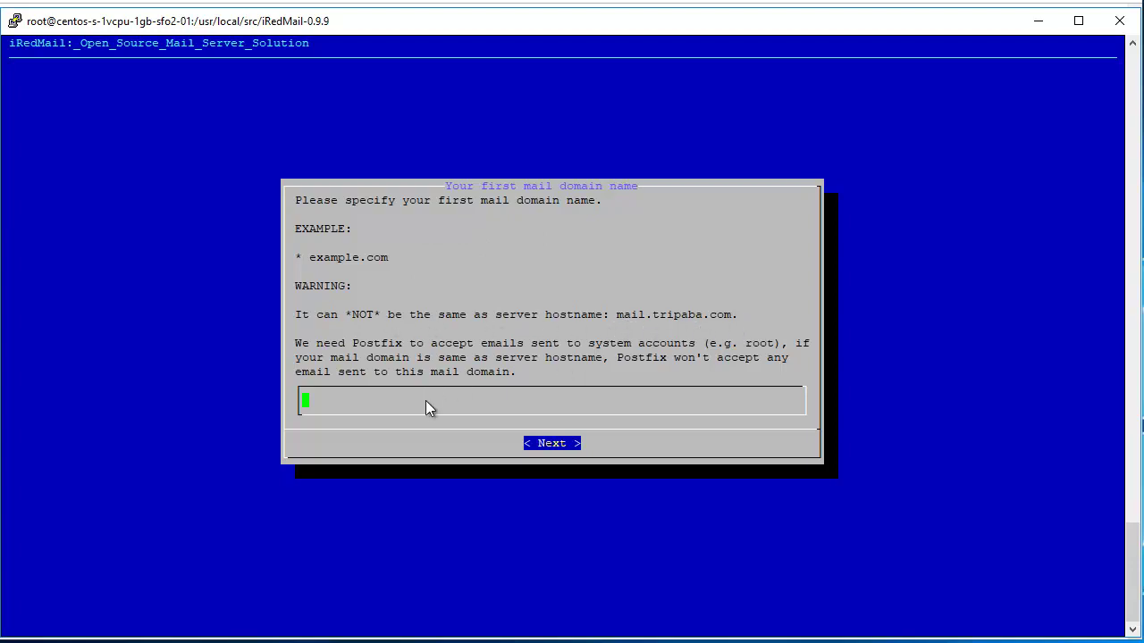
Step: Set tripaba.com as the first mail domain
type("tripaba.m")
key("BackSpace")
type("com")
key("Return")
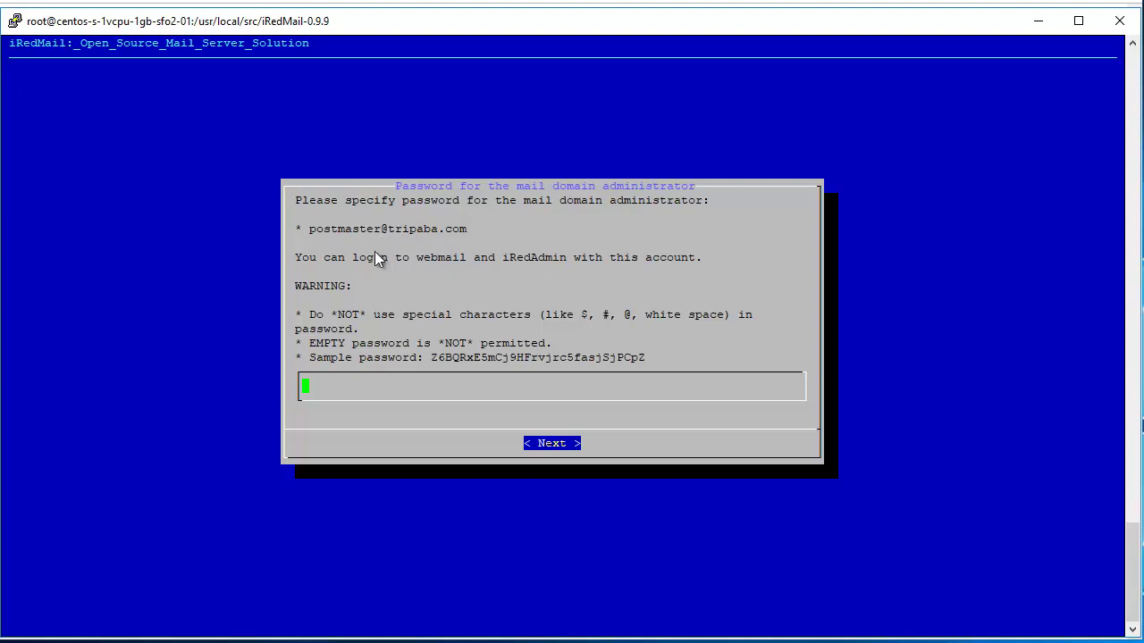
Step: Enter the mail domain administrator (postmaster) password
mouse_move(402, 213)
left_mouse_down()
mouse_move(438, 215)
mouse_move(300, 219)
mouse_move(432, 246)
mouse_move(429, 206)
mouse_move(378, 209)
left_mouse_up()
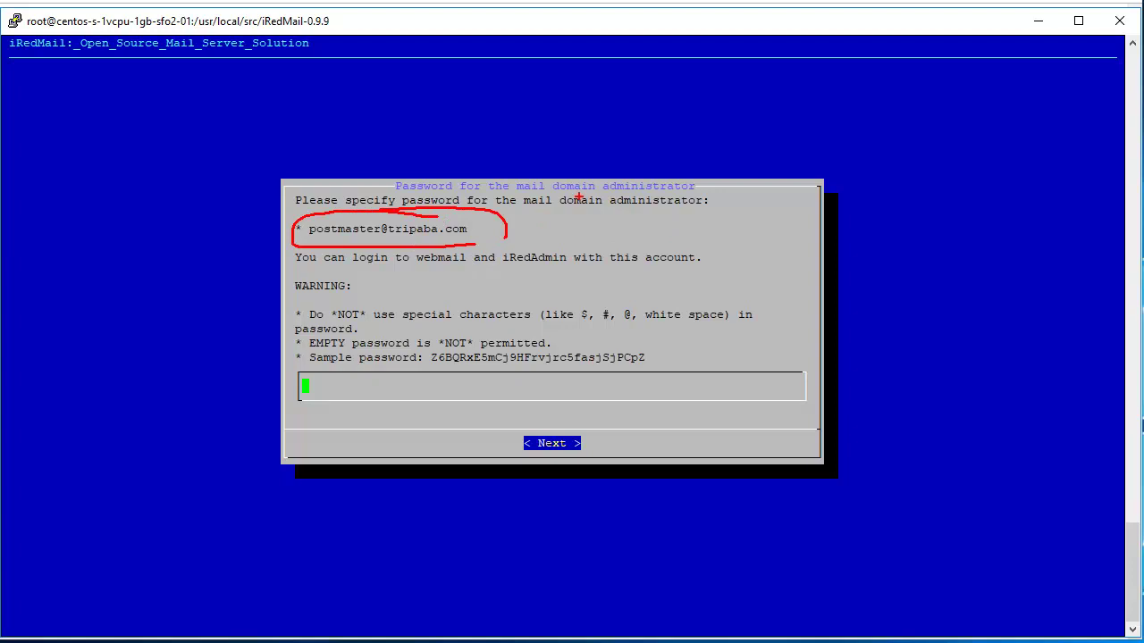
key("Escape")
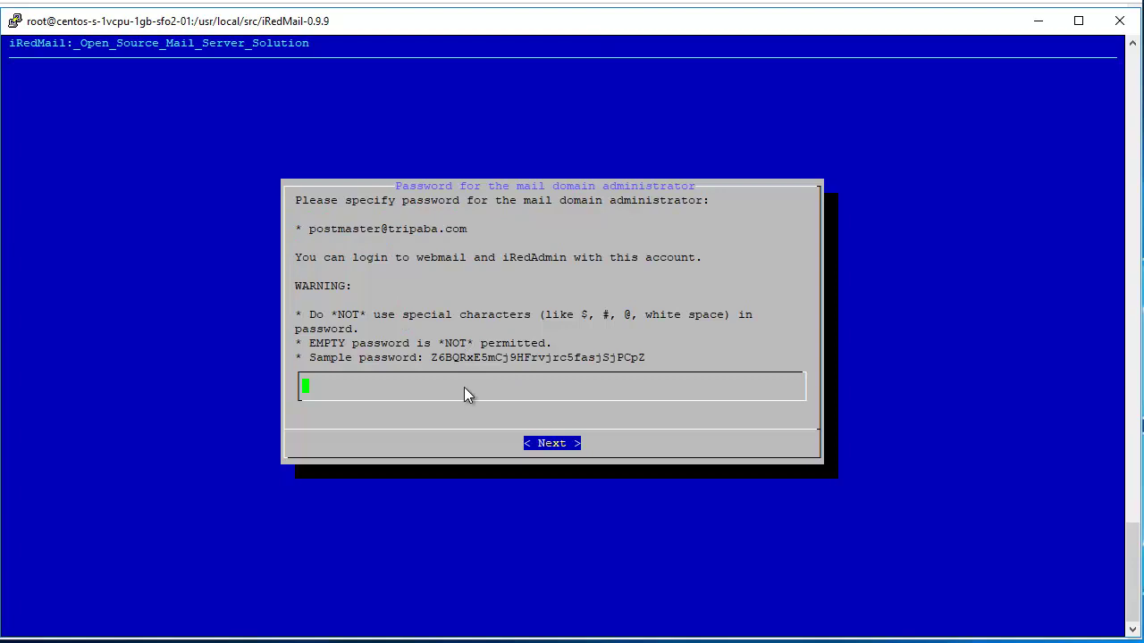
type("***********")
key("Return")
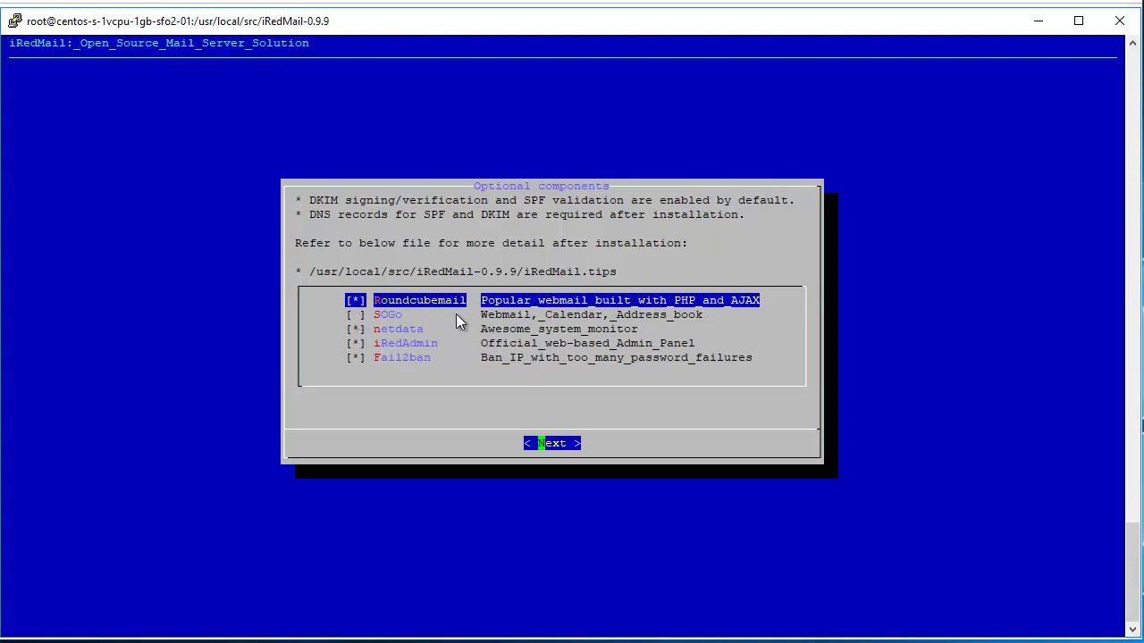
Step: Leave netdata unchecked, accept the components, and answer y to start installing
left_click(356, 329)
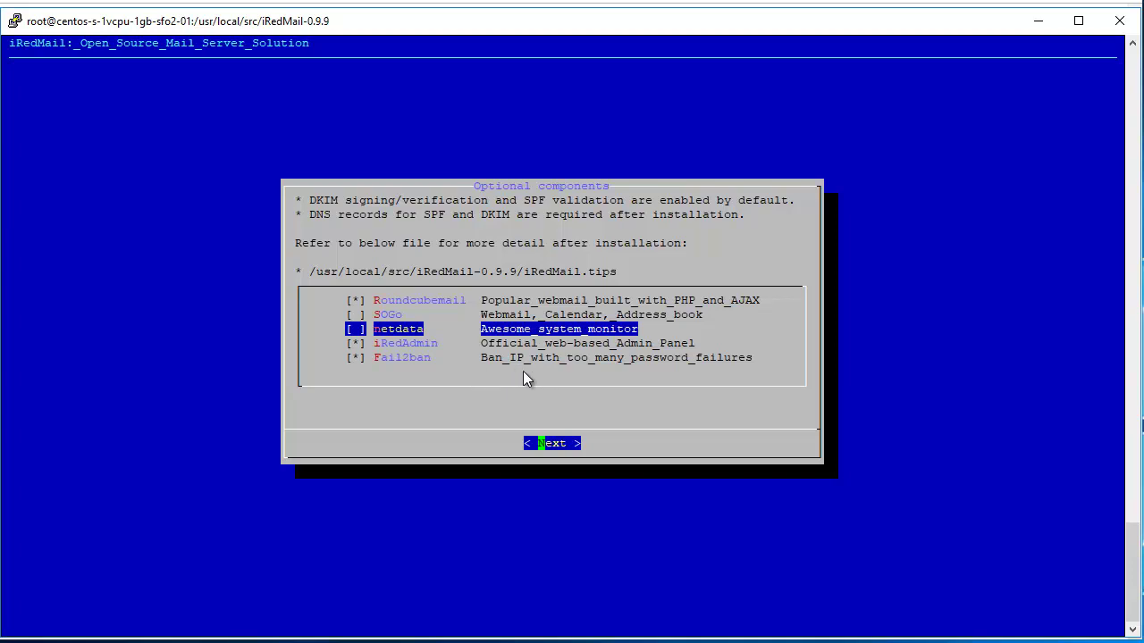
left_click(533, 440)
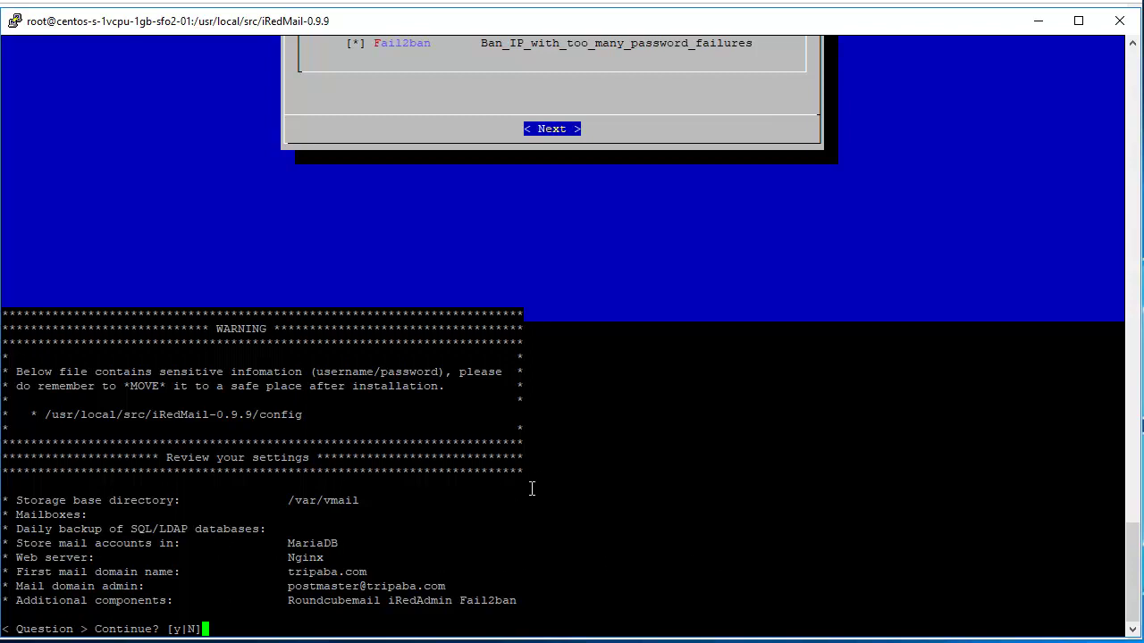
type("y")
key("Return")
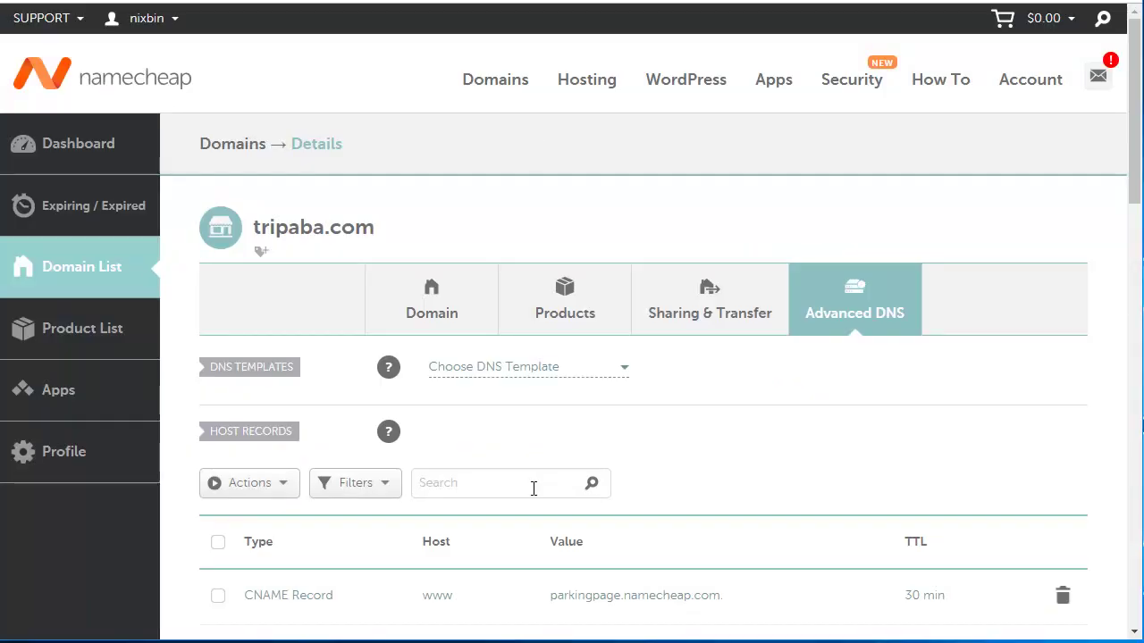
left_click(495, 268)
mouse_move(360, 222)
left_mouse_down()
mouse_move(249, 203)
mouse_move(353, 225)
mouse_move(261, 196)
left_mouse_up()
mouse_move(386, 208)
left_mouse_down()
mouse_move(429, 234)
mouse_move(415, 250)
left_mouse_up()
key("Escape")
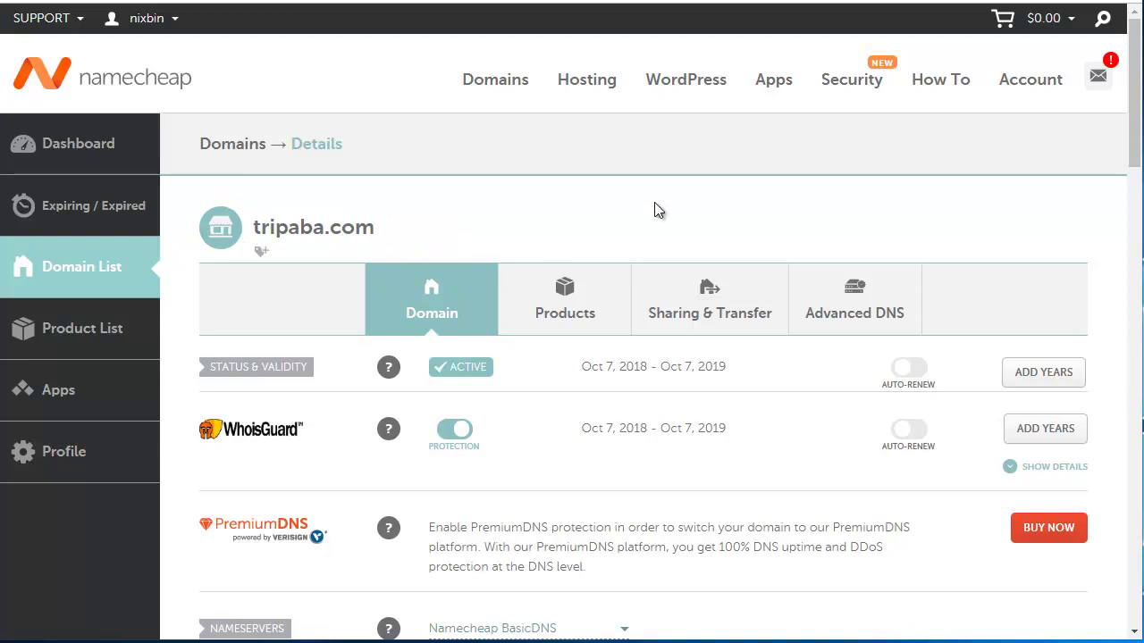
scroll(595, 312, "down", 2)
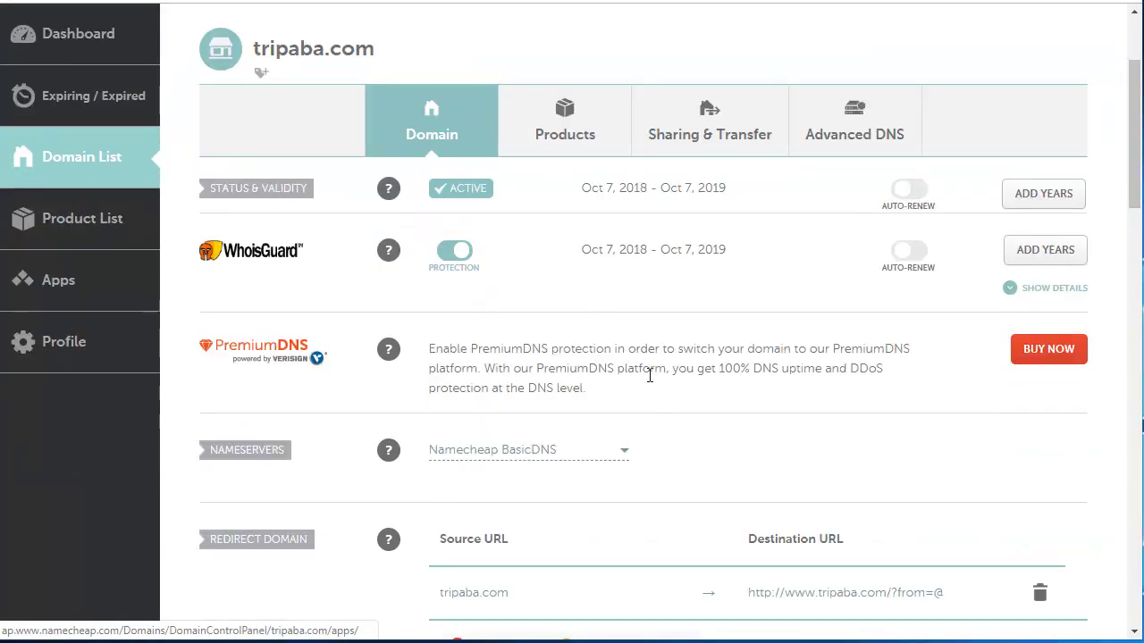
scroll(685, 408, "up", 2)
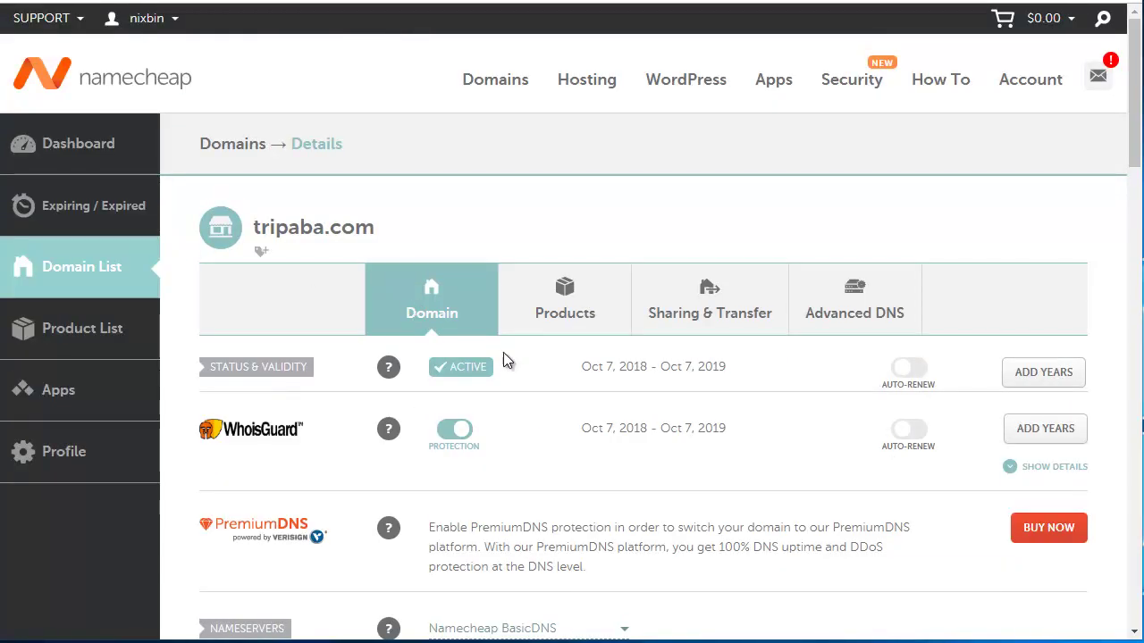
scroll(581, 412, "down", 2)
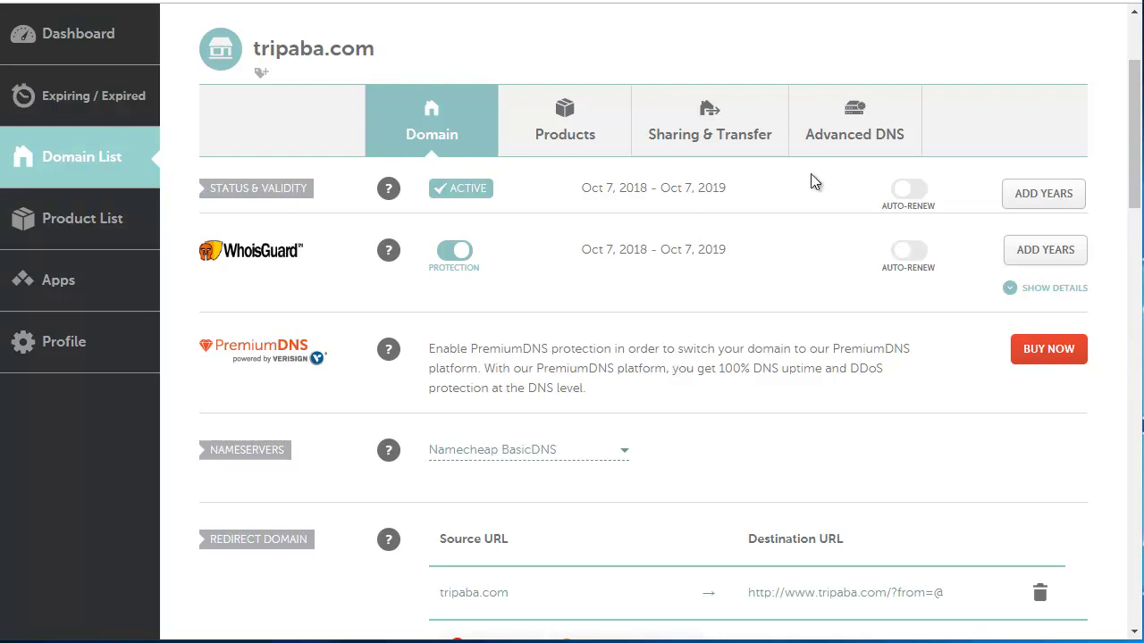
left_click(860, 133)
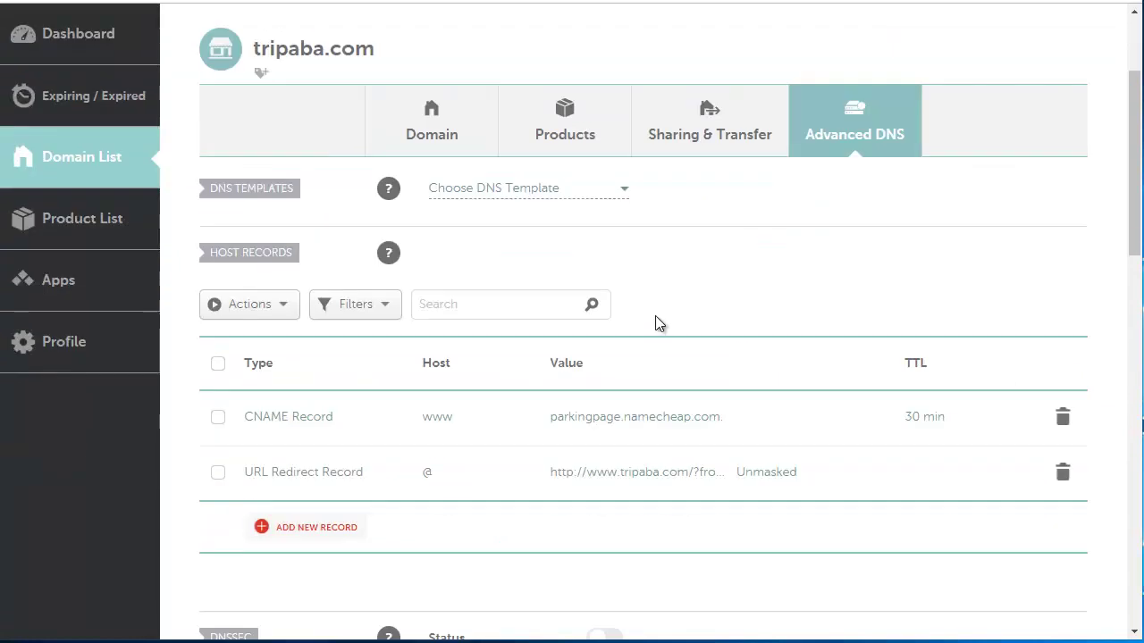
scroll(656, 316, "down", 2)
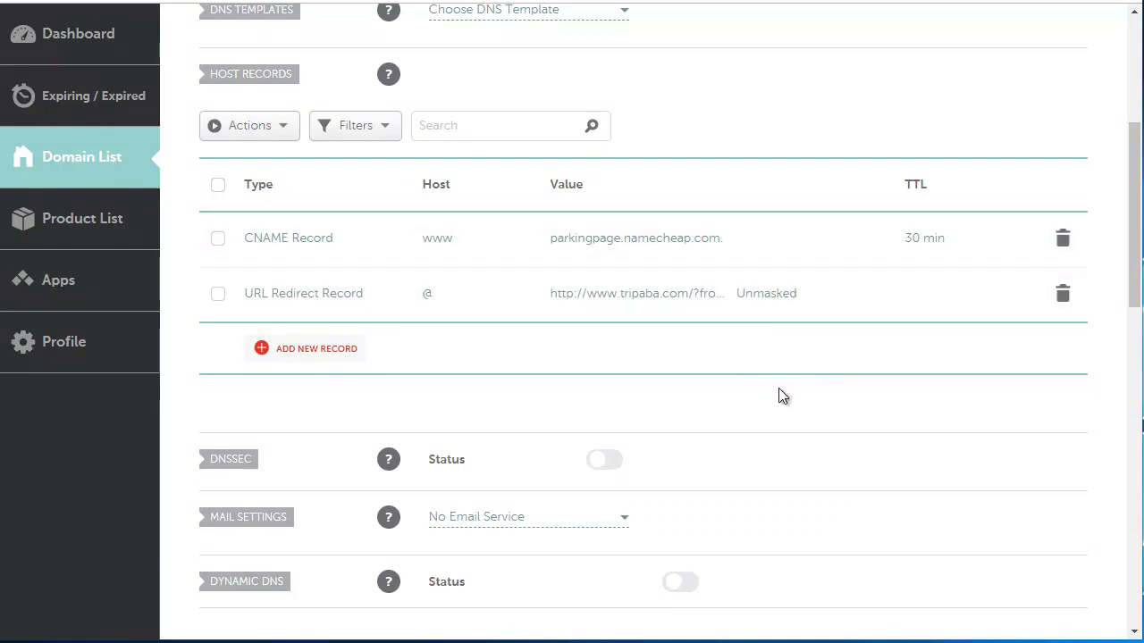
scroll(806, 394, "down", 1)
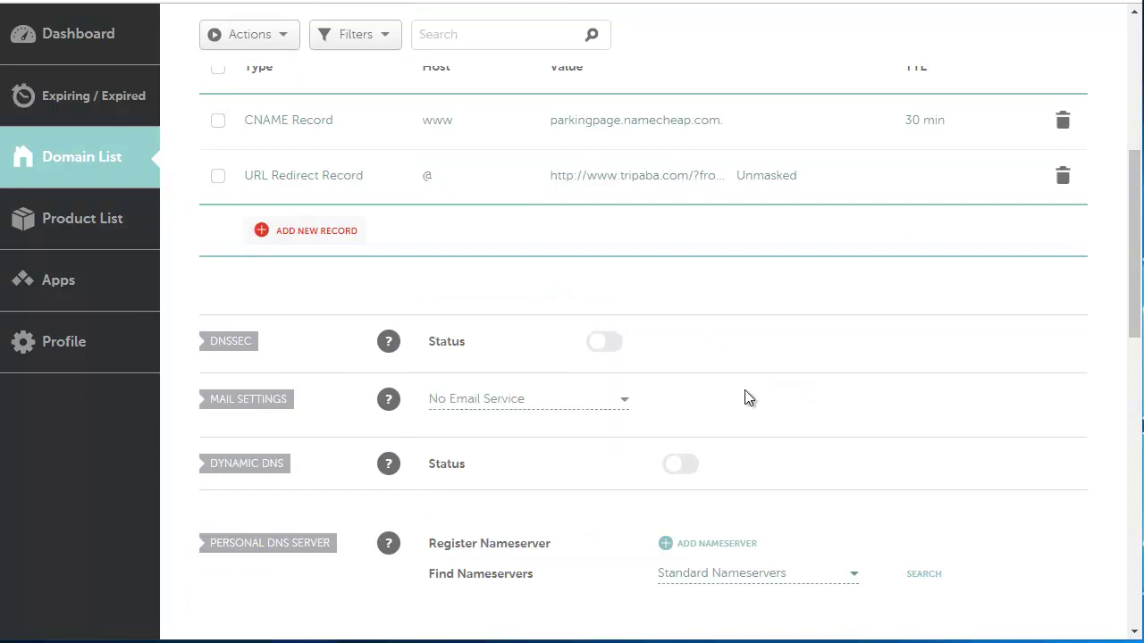
Step: Set tripaba.com's Mail Settings to Custom MX, exposing an empty MX Record row
left_click(598, 399)
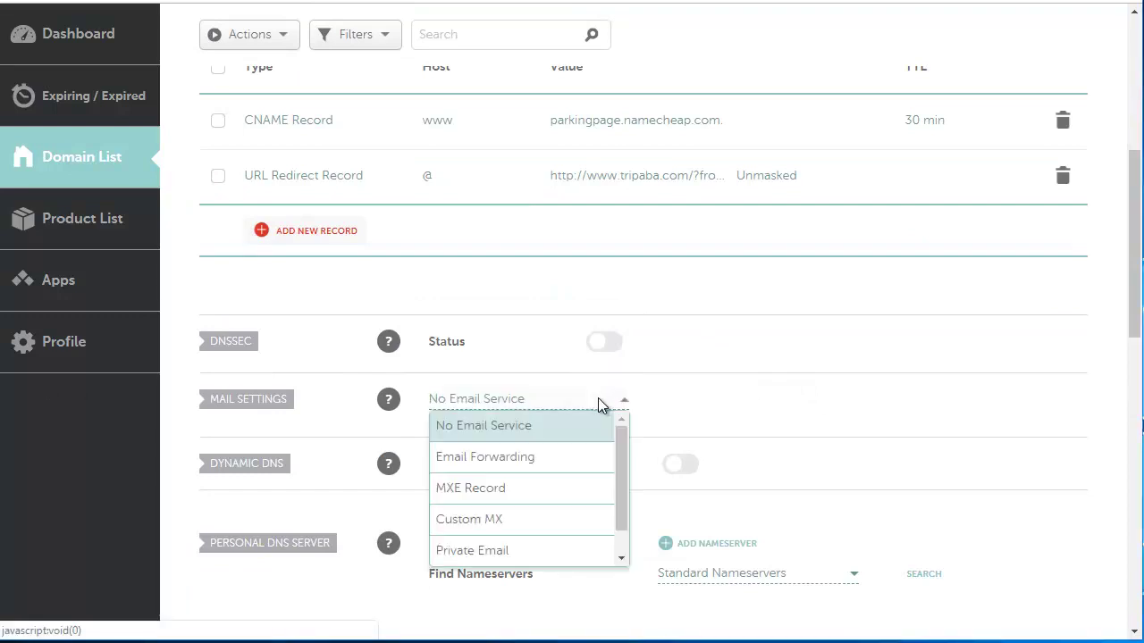
left_click(461, 521)
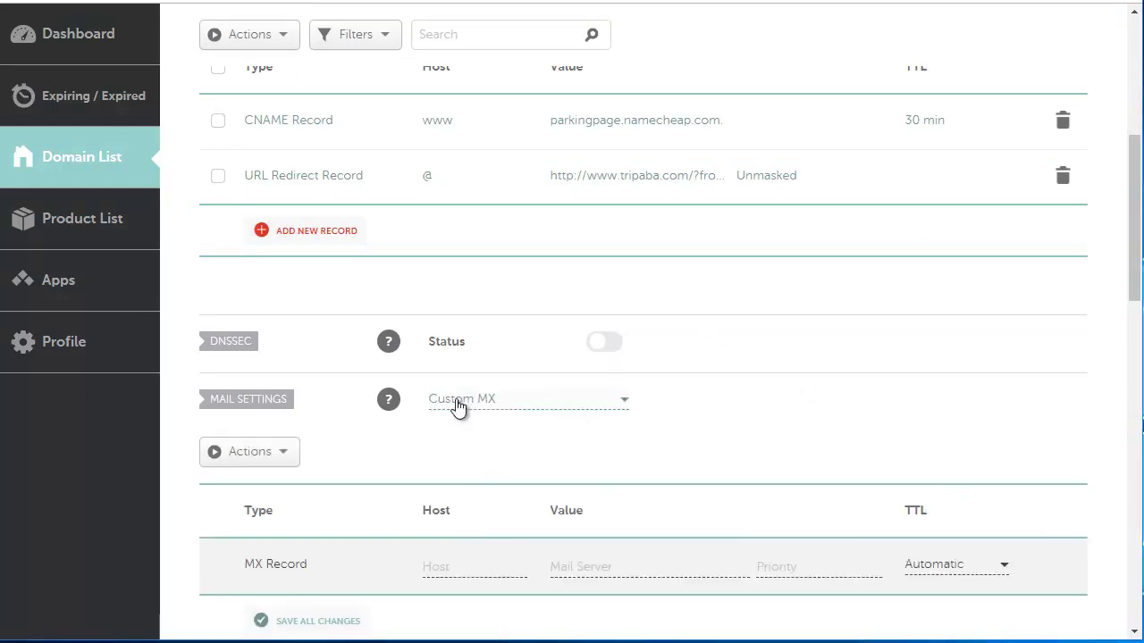
scroll(369, 427, "down", 2)
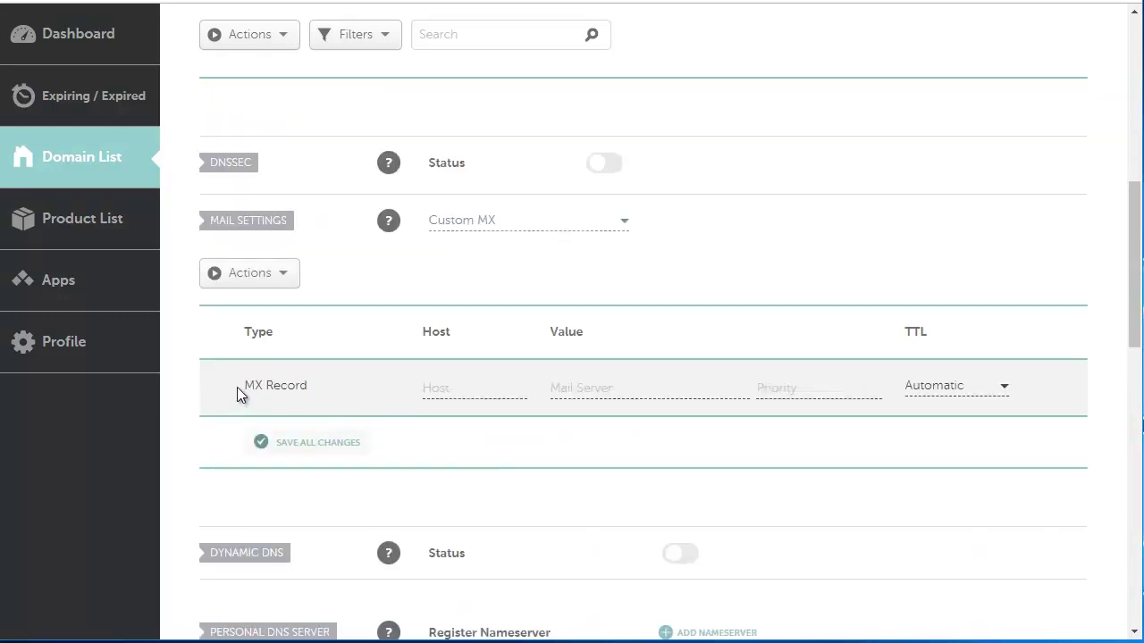
left_click(453, 390)
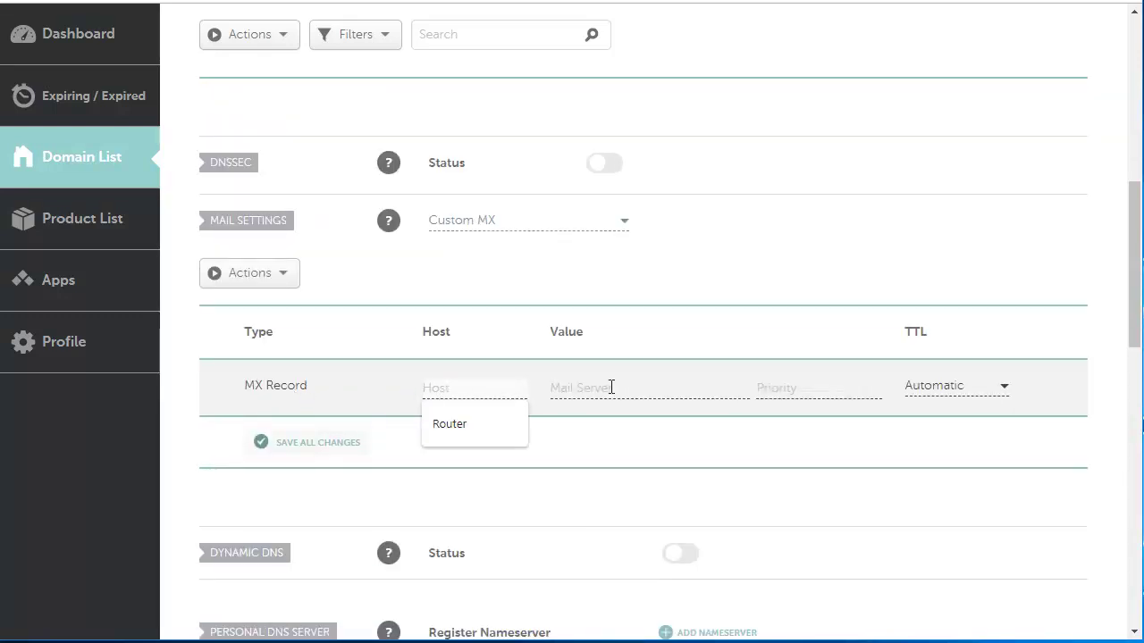
left_click(615, 390)
left_click(821, 384)
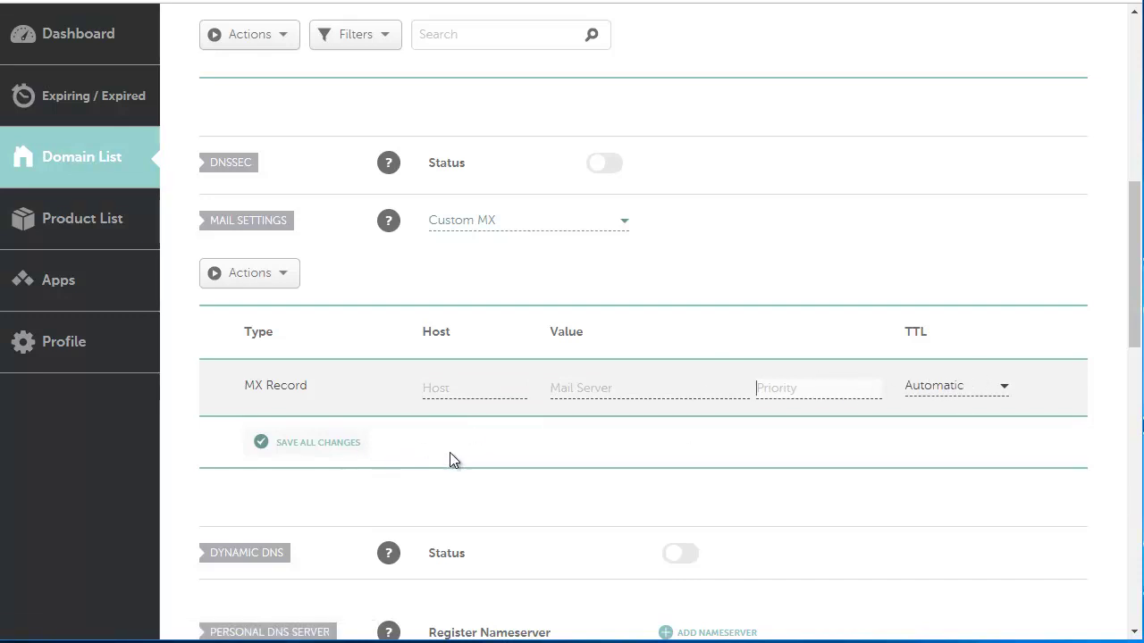
scroll(449, 453, "up", 1)
left_click(592, 487)
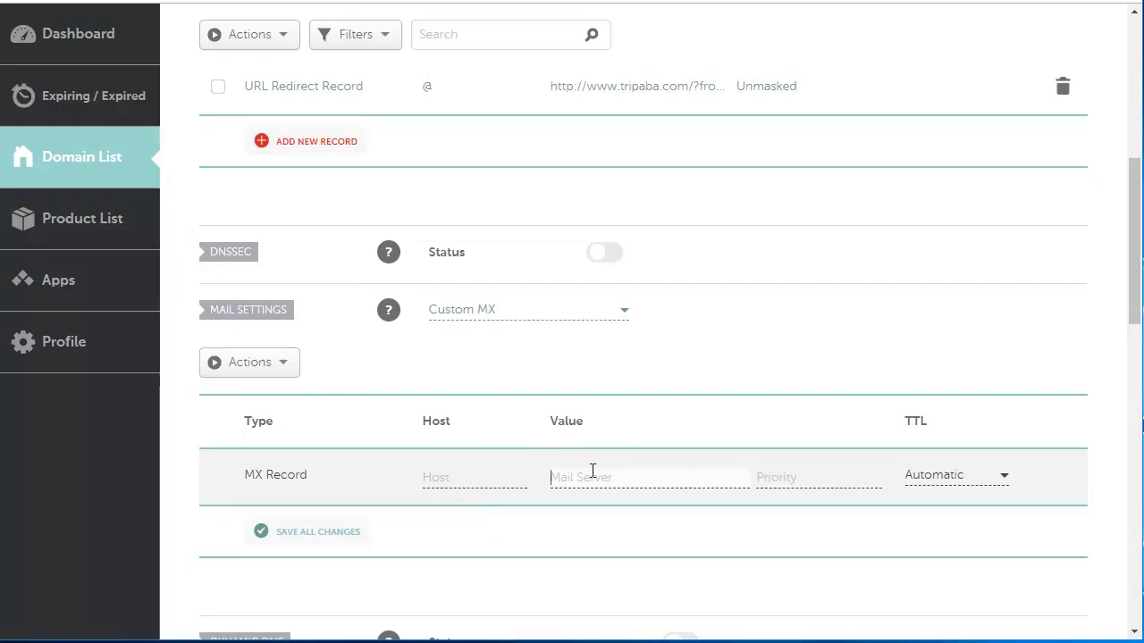
scroll(646, 393, "up", 1)
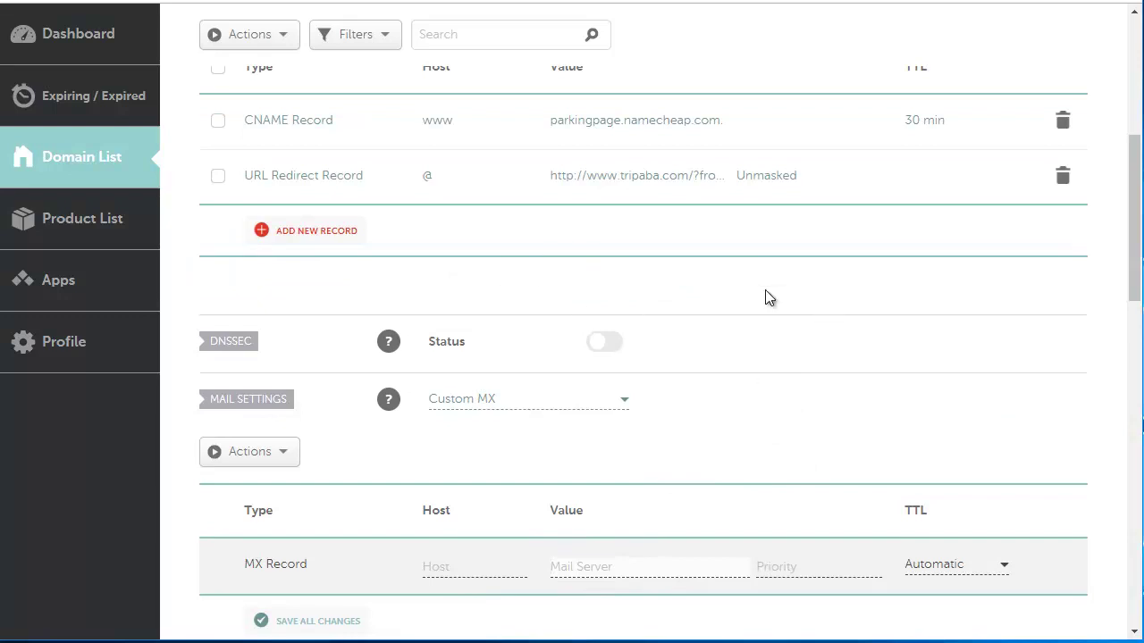
Step: Change the www CNAME to an A Record with host mail and value 134.209.0.5
scroll(383, 256, "up", 1)
left_click(301, 248)
left_click(332, 241)
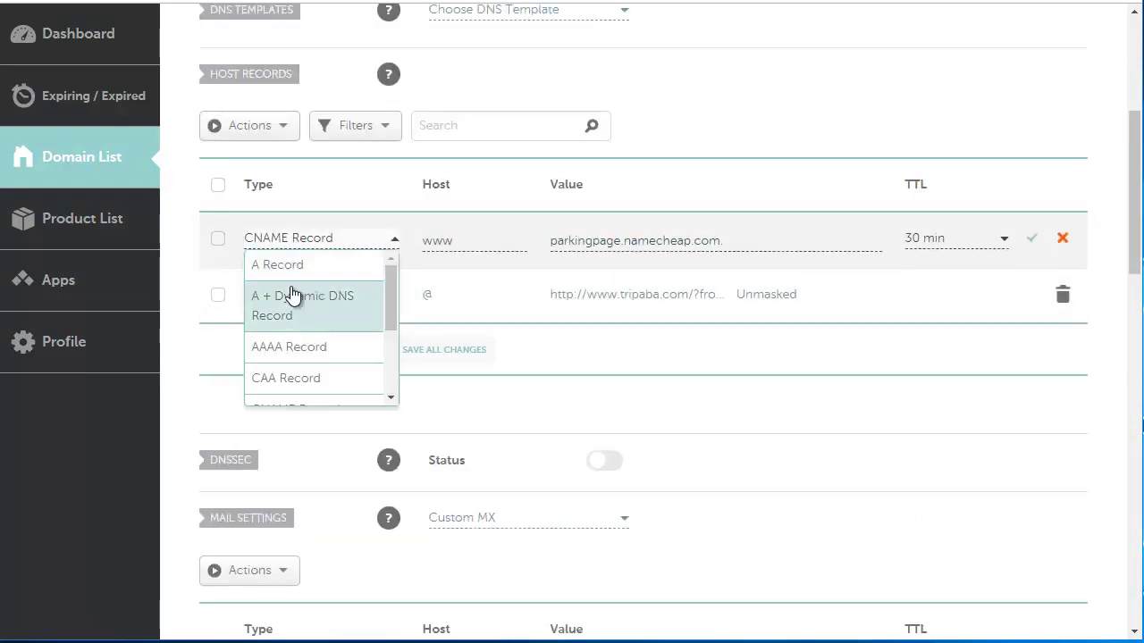
left_click(294, 266)
double_click(470, 243)
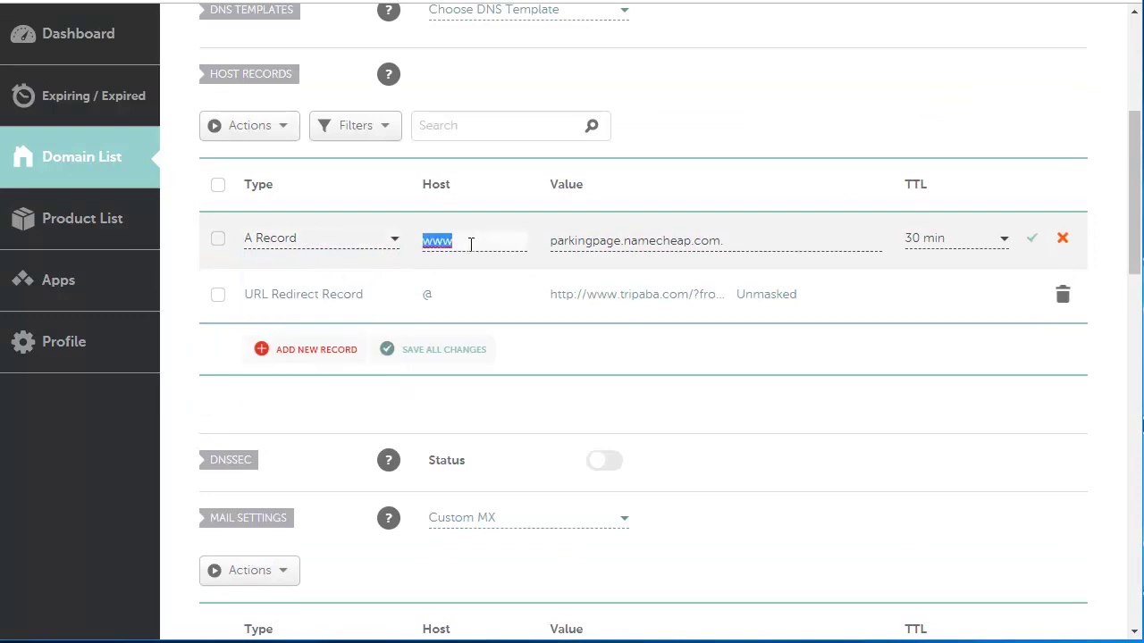
type("mail")
key("Tab")
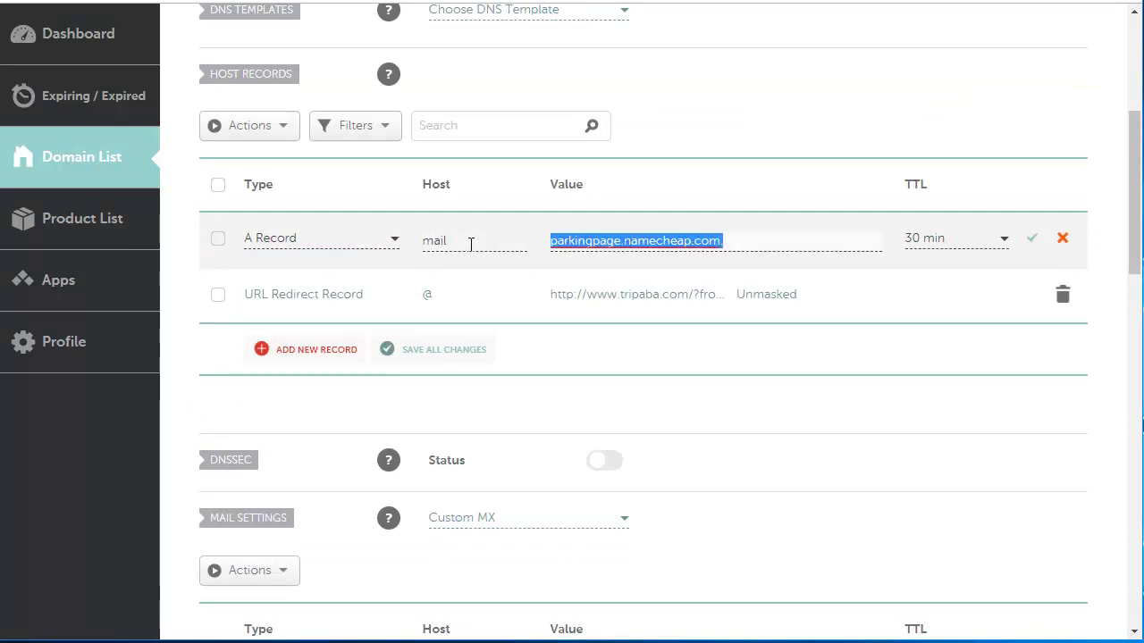
key("BackSpace")
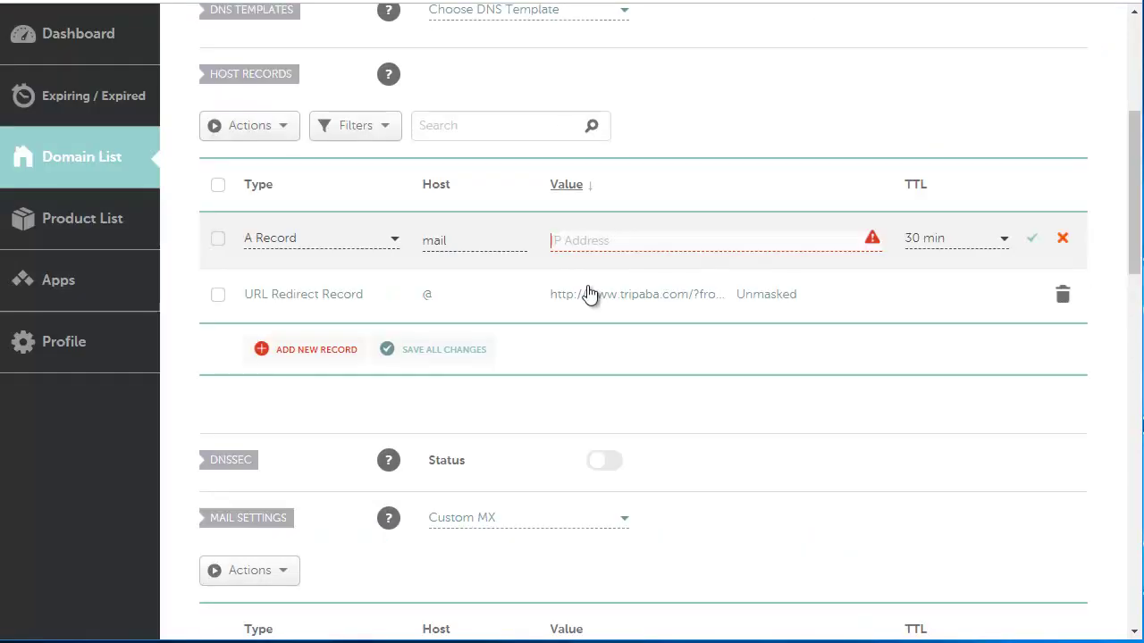
type("134.209.0.5")
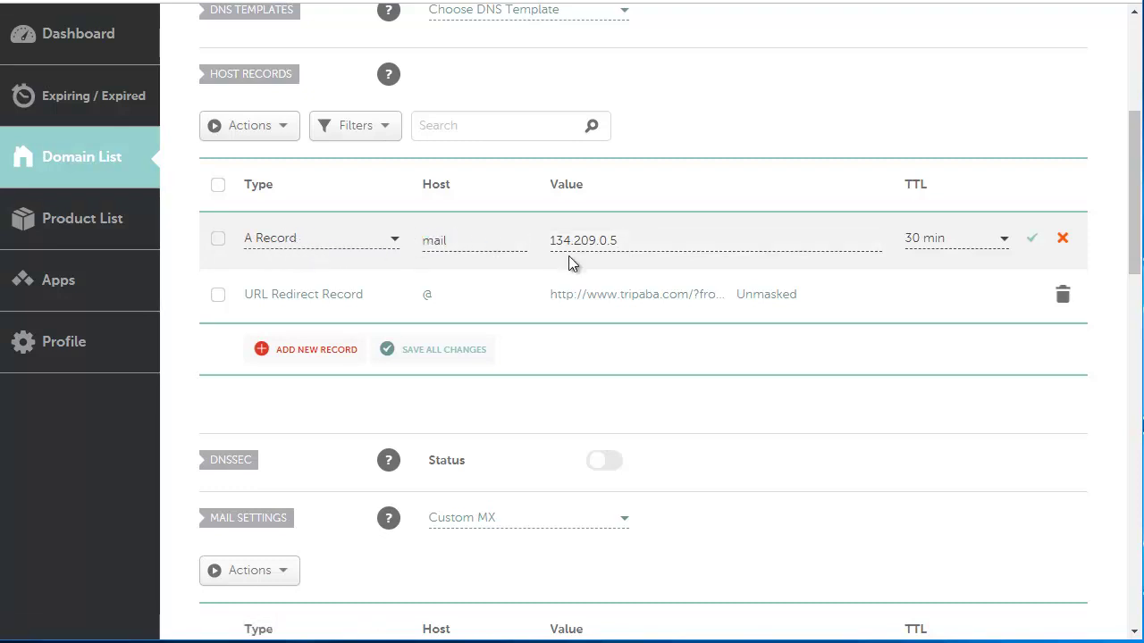
Step: Set the A record's TTL to Automatic, save it, and delete the URL Redirect Record
double_click(522, 243)
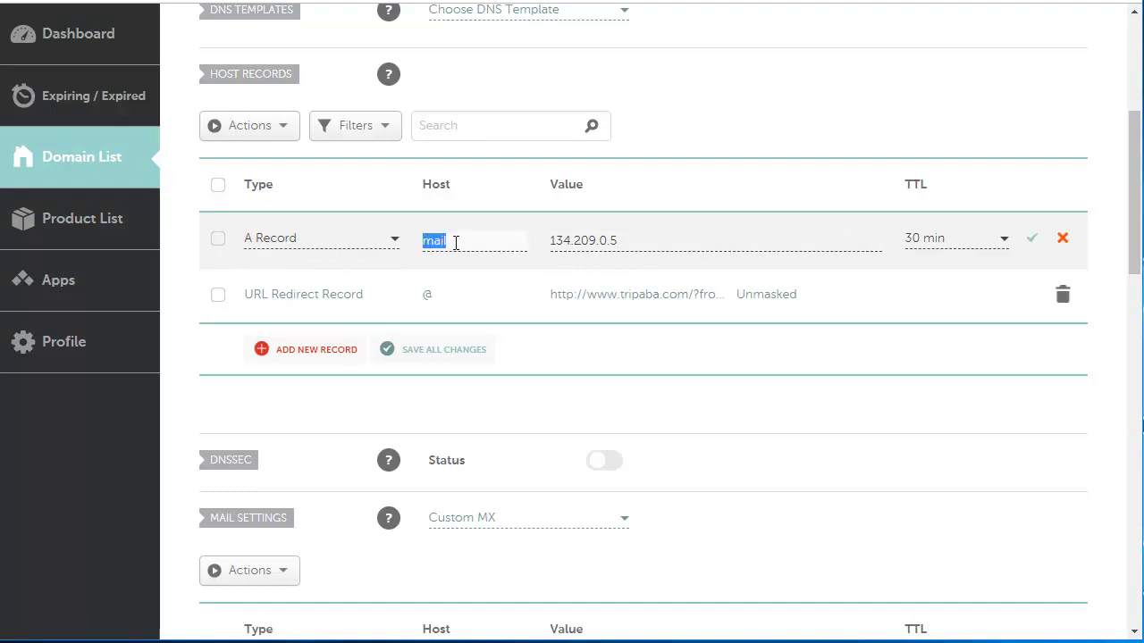
left_click(617, 242)
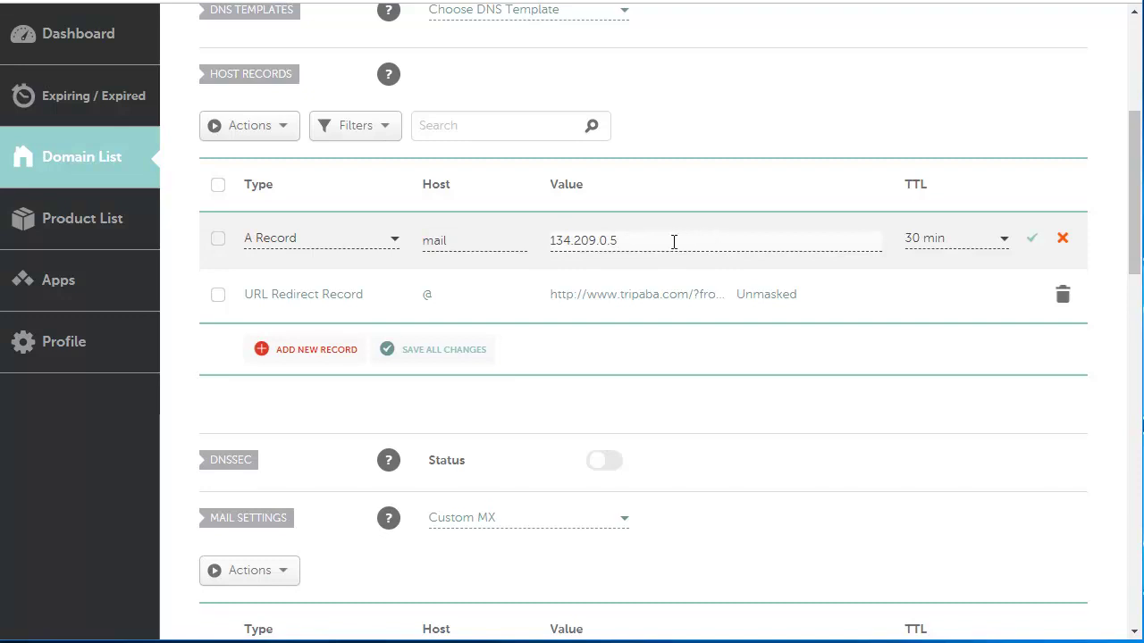
double_click(660, 242)
left_click(992, 239)
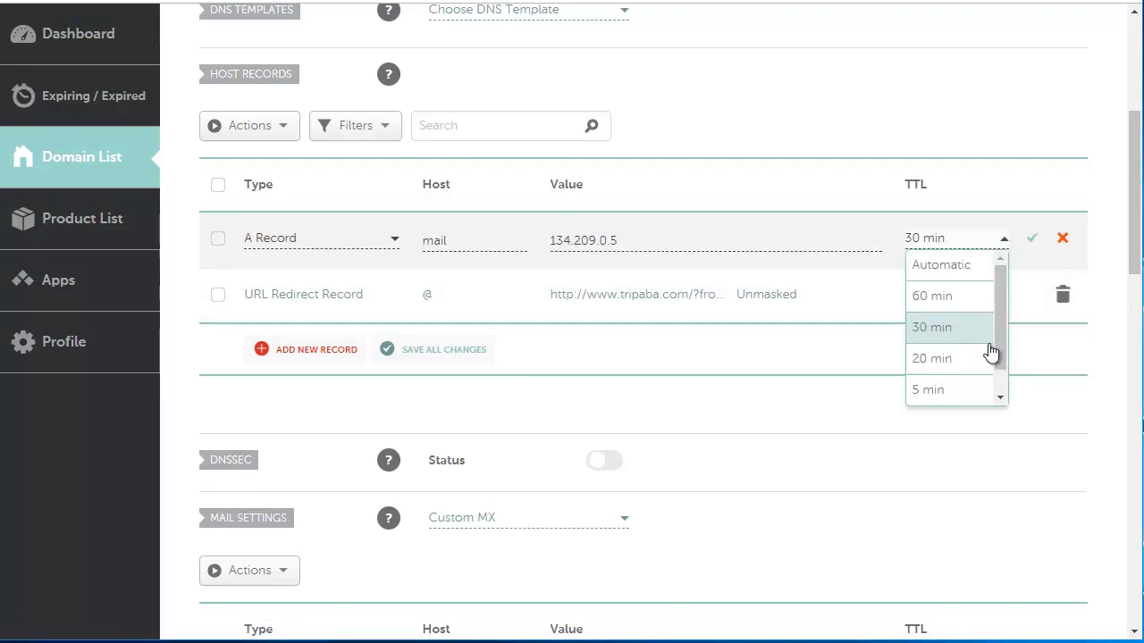
left_click(954, 266)
left_click(988, 239)
scroll(975, 360, "down", 3)
scroll(935, 211, "up", 1)
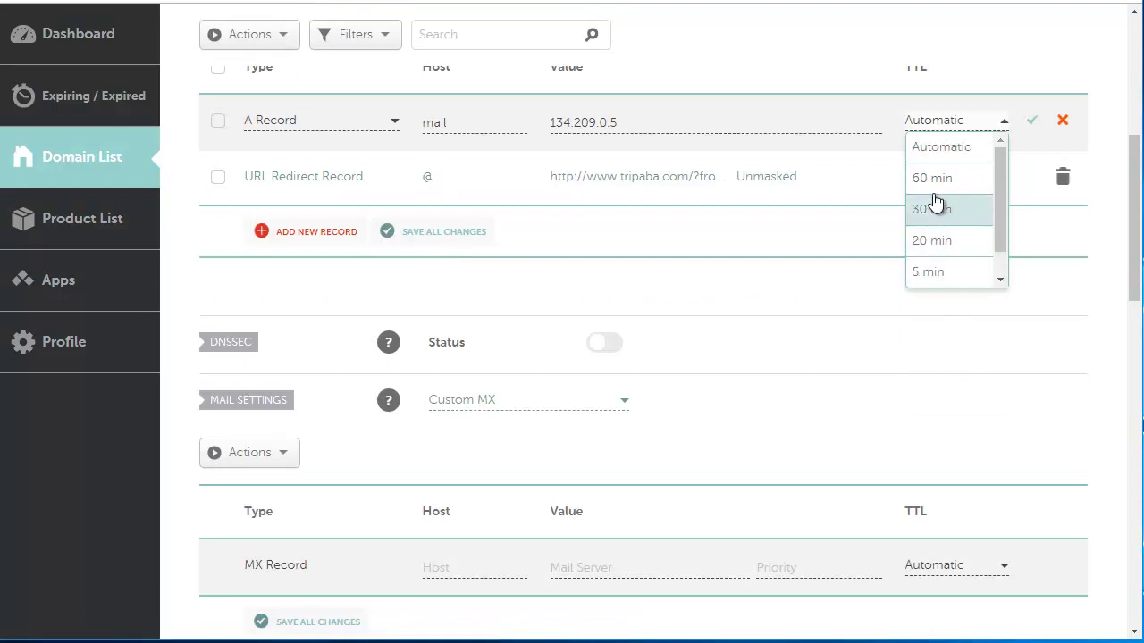
left_click(950, 149)
scroll(1010, 319, "up", 2)
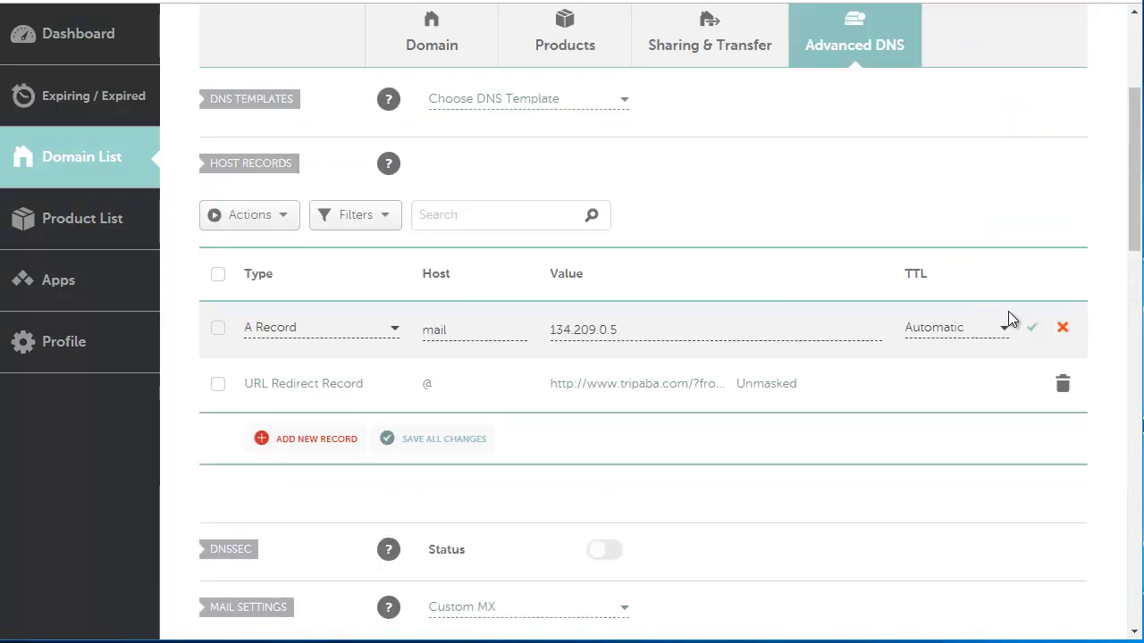
left_click(1031, 327)
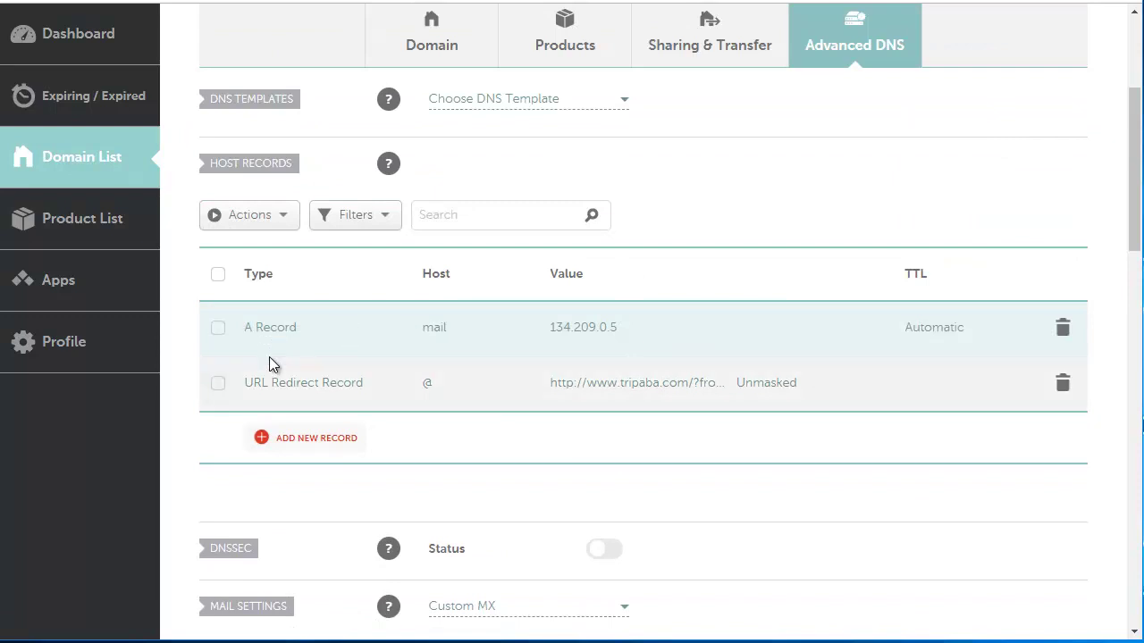
left_click(1062, 382)
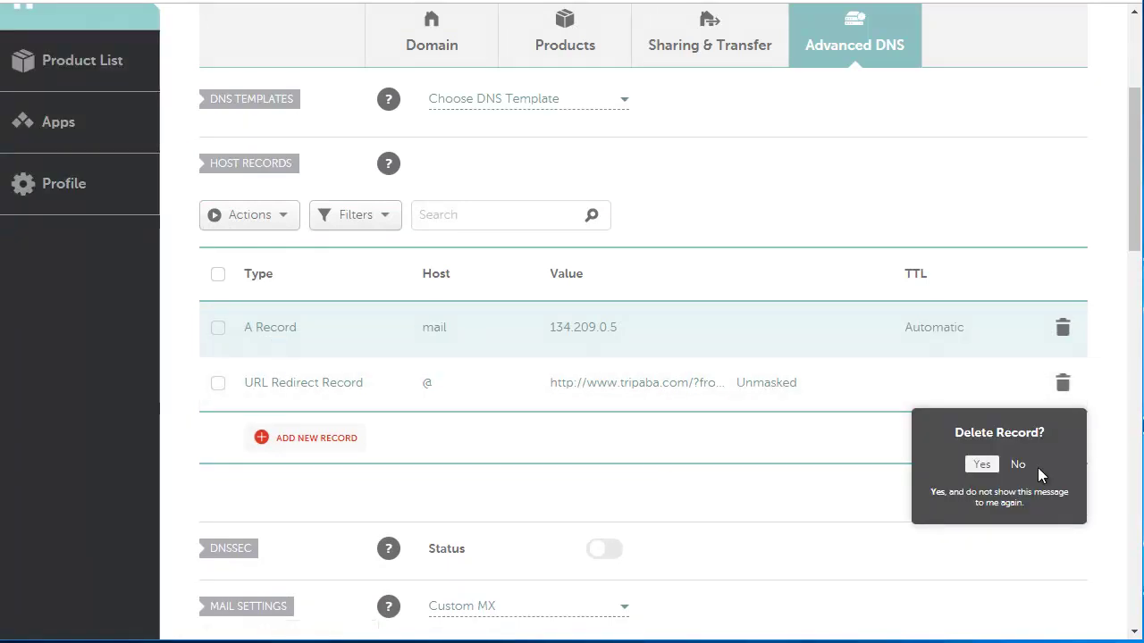
left_click(982, 465)
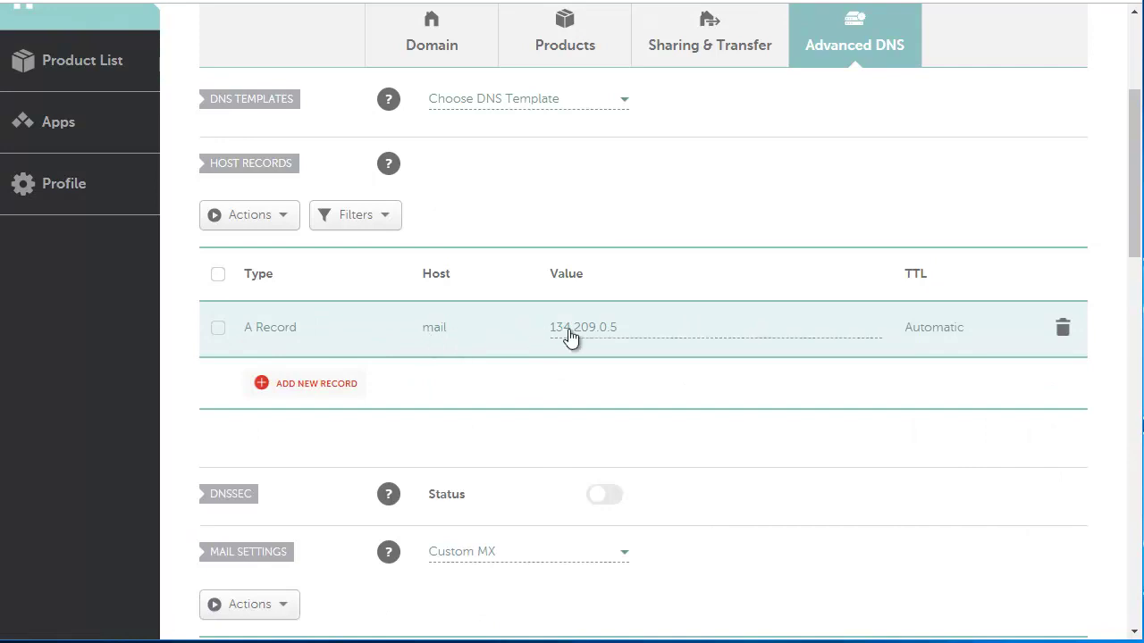
Step: Fill the MX record with host @ and mail server mail.tripaba.com
scroll(626, 339, "down", 2)
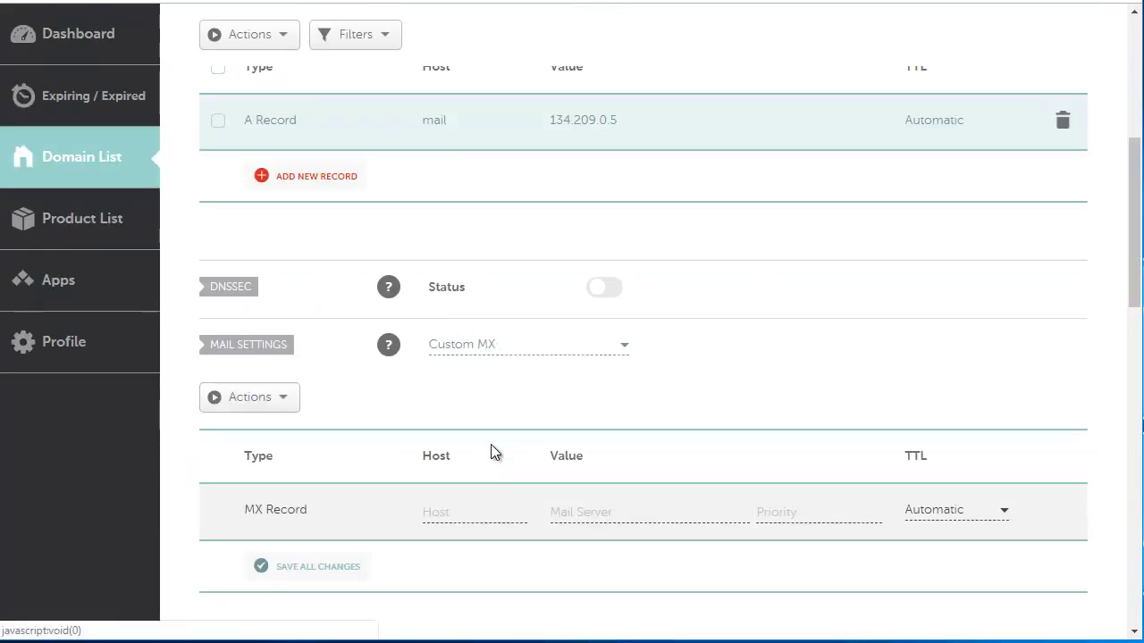
left_click(447, 515)
left_click(444, 519)
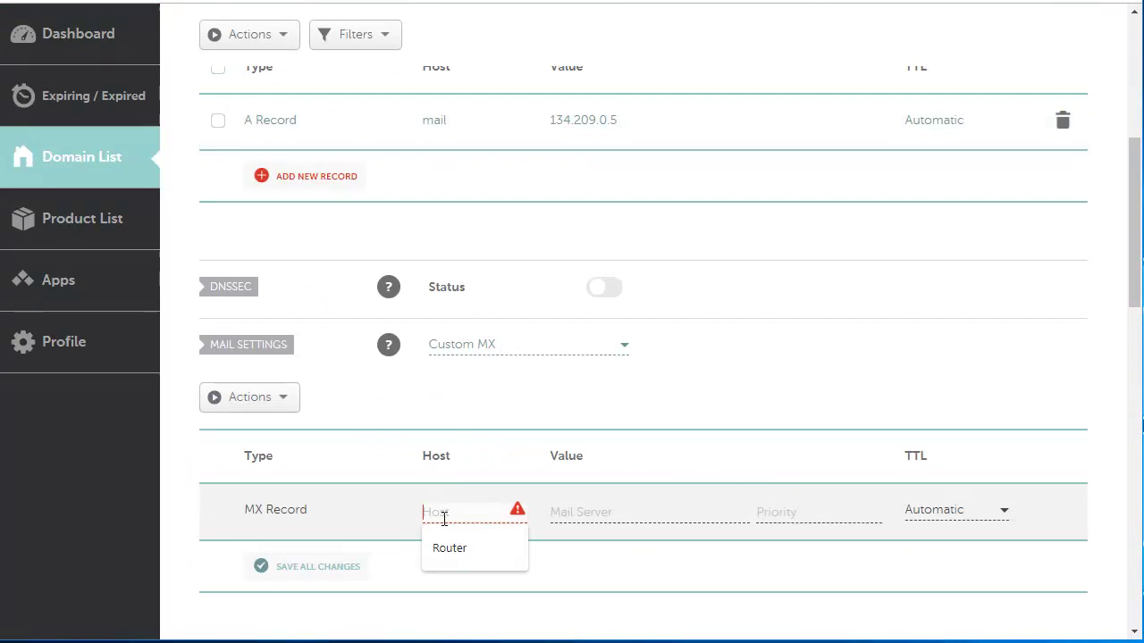
type("@")
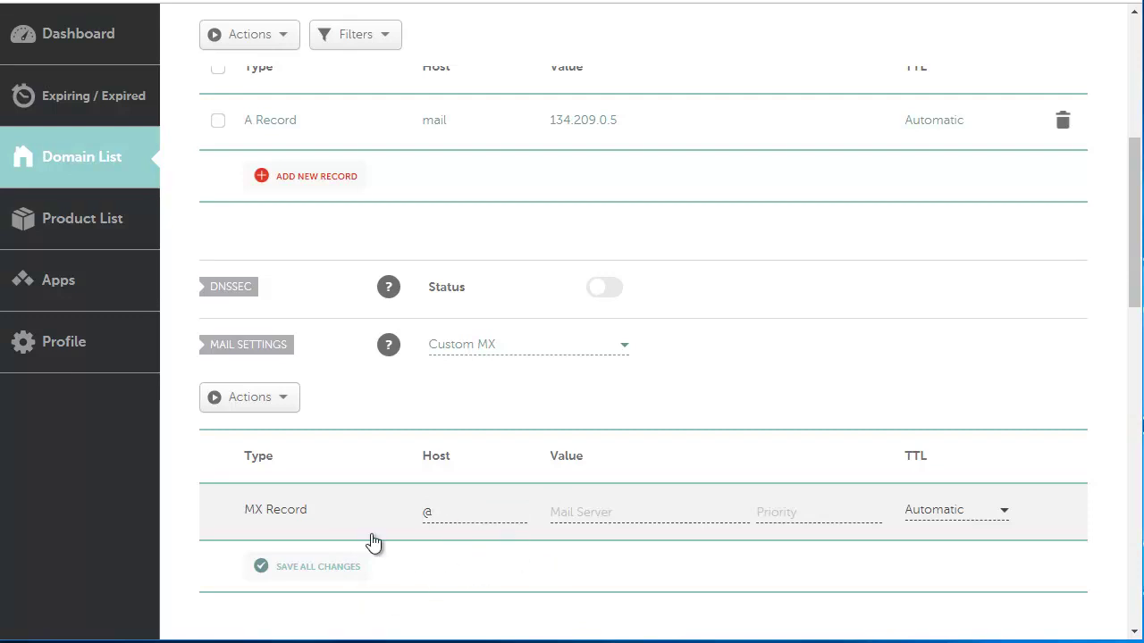
left_click(589, 510)
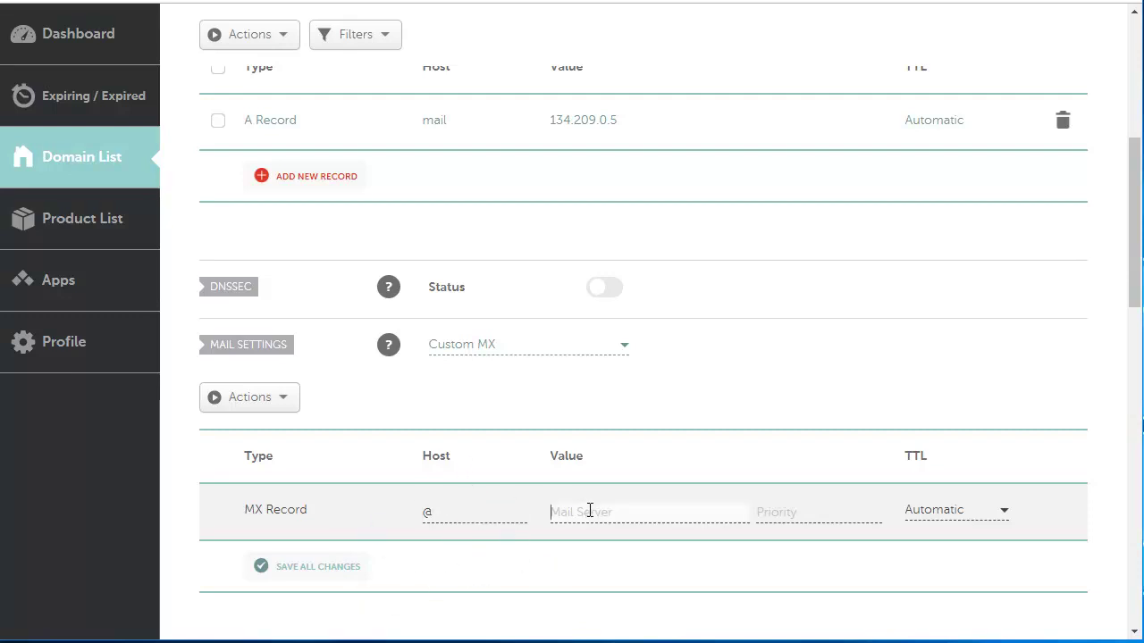
type("mail")
left_click(728, 310)
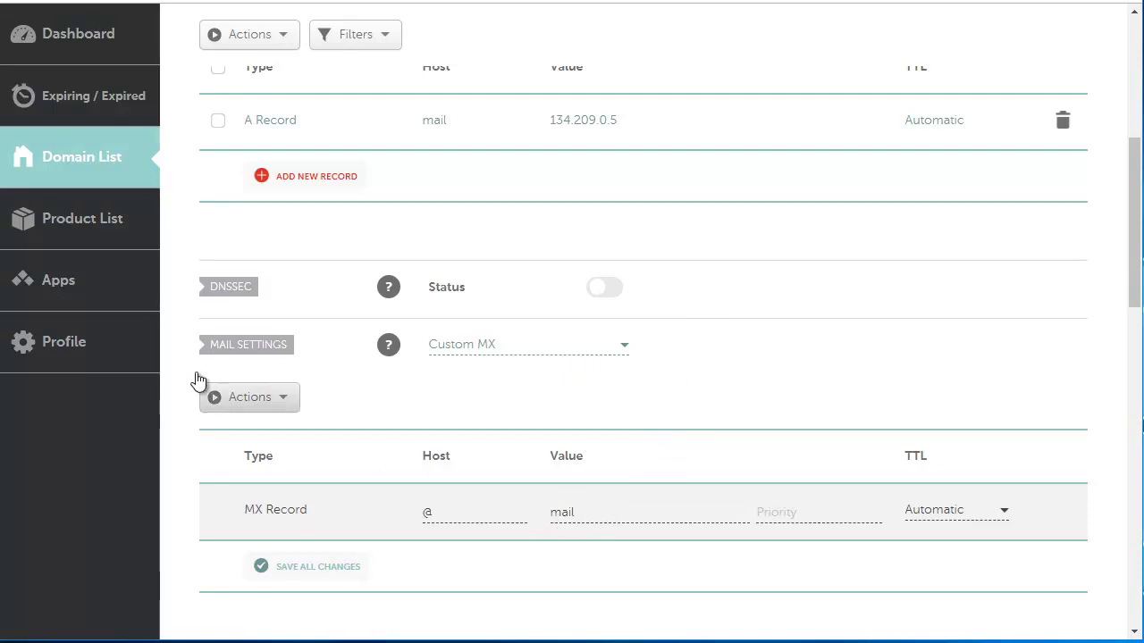
left_click(591, 512)
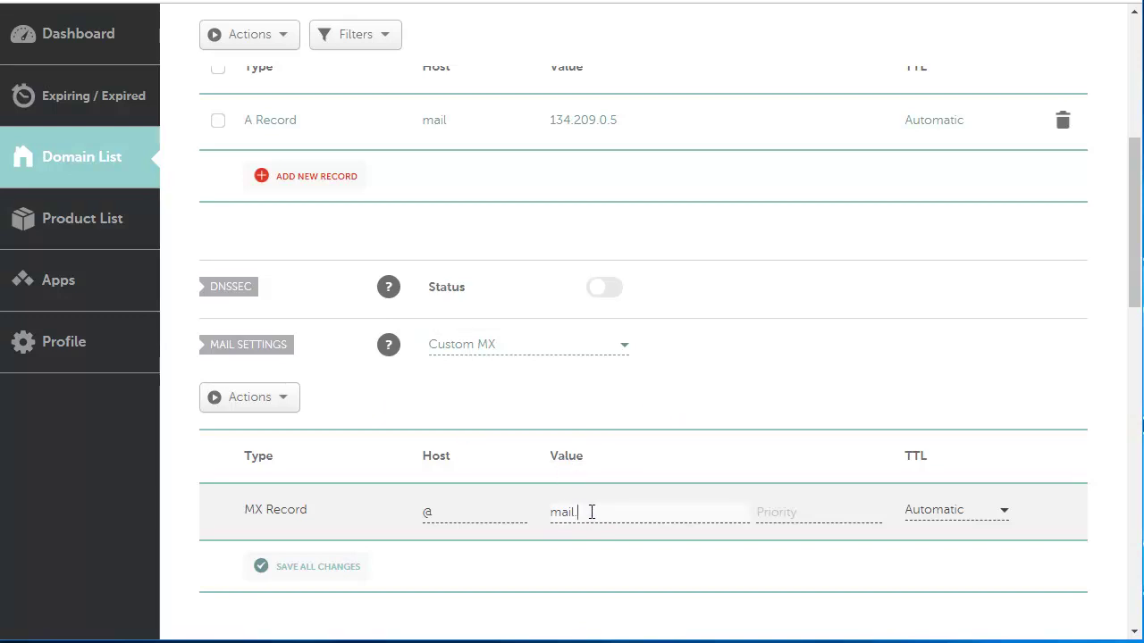
type(".")
scroll(536, 357, "up", 2)
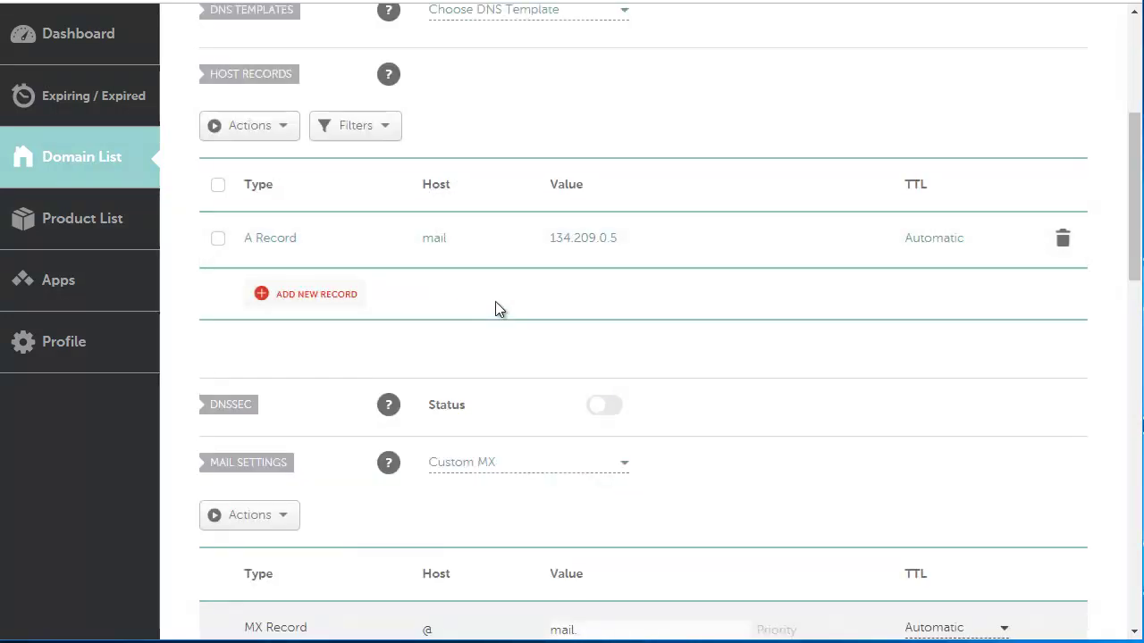
scroll(613, 363, "down", 3)
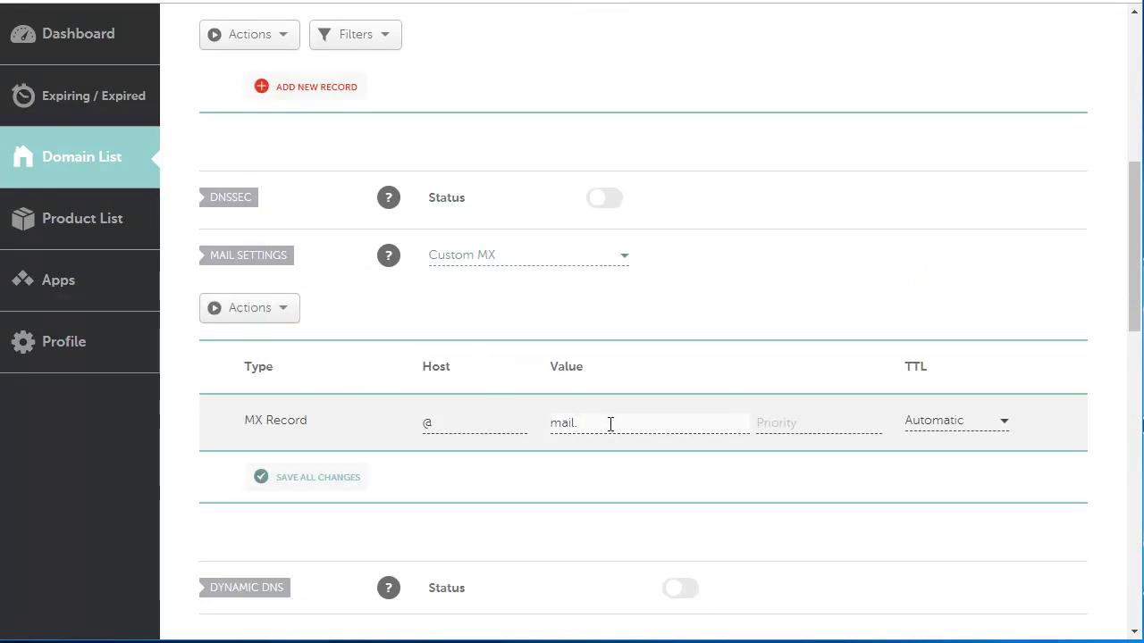
type("tripaba.com")
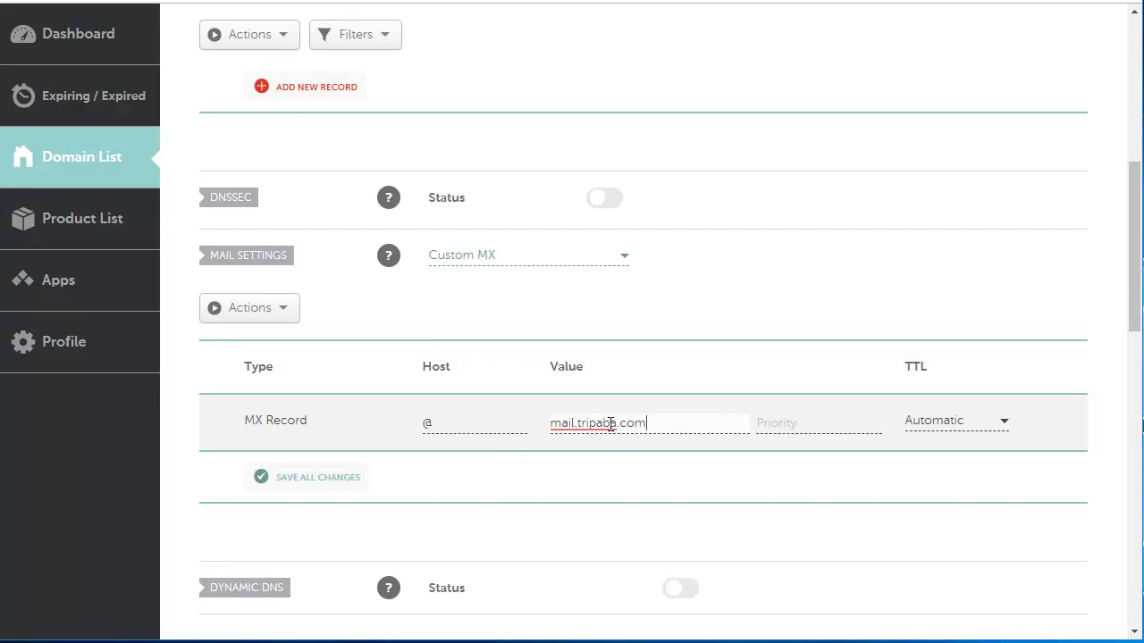
left_click(753, 485)
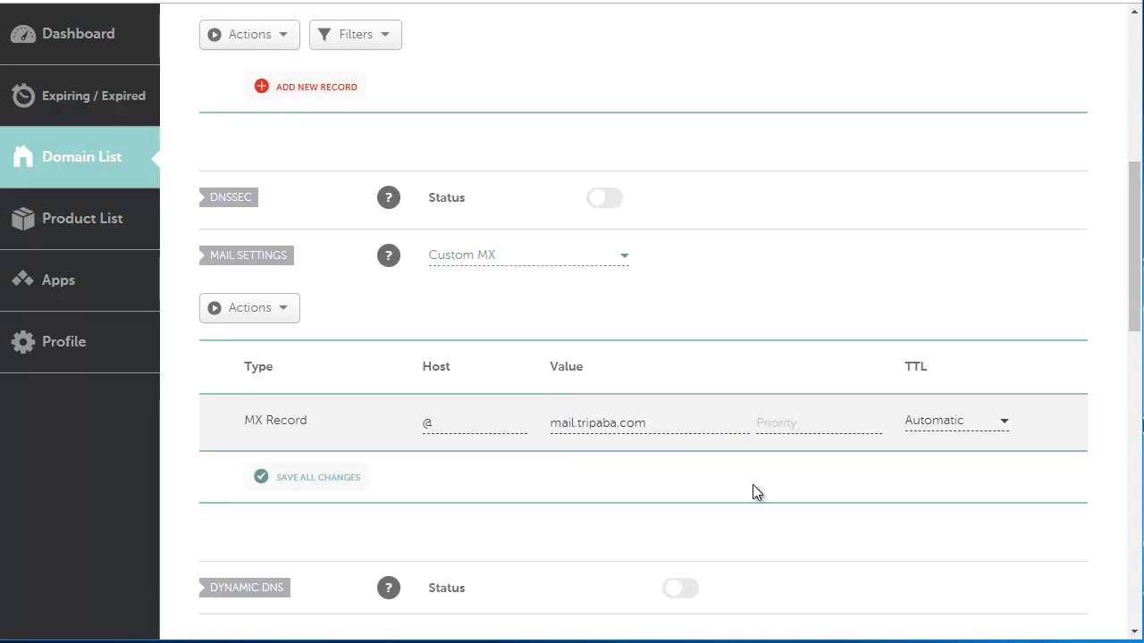
Step: Set the MX priority to 10 and save all changes
left_click(799, 418)
type("10")
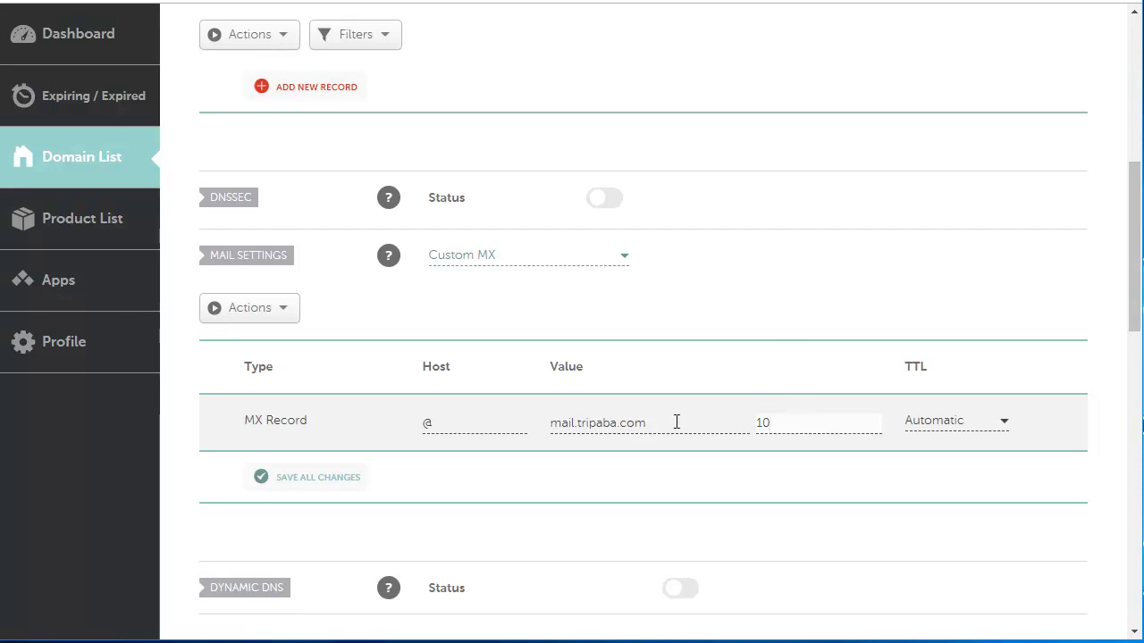
left_click(320, 480)
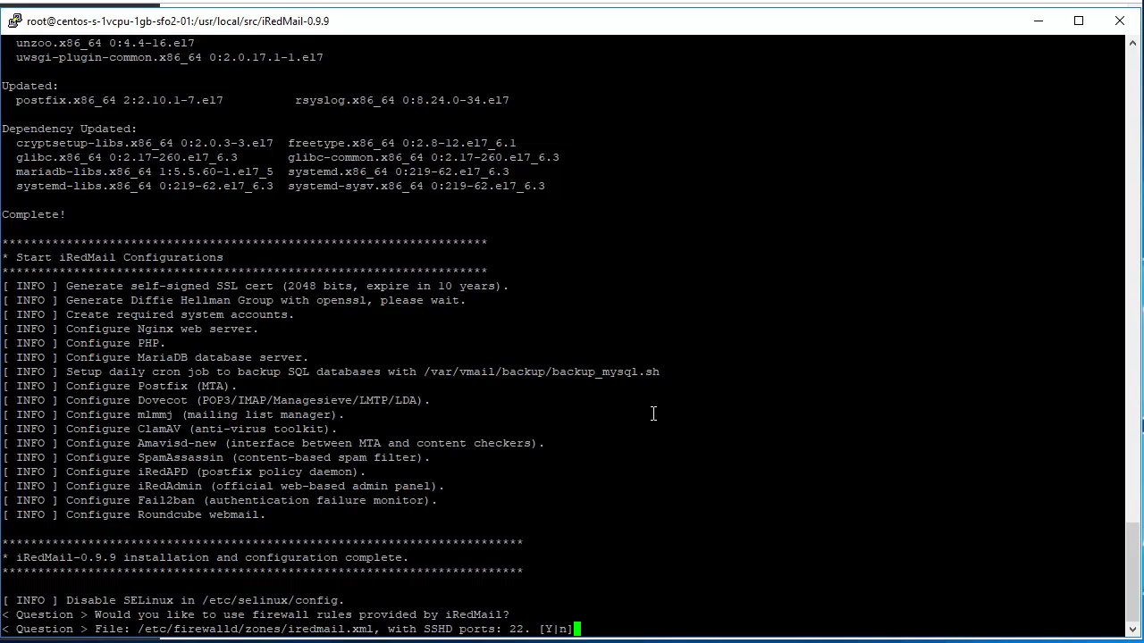
Step: Answer Y to using iRedMail's firewall rules
mouse_move(597, 498)
left_mouse_down()
mouse_move(438, 615)
mouse_move(453, 617)
left_mouse_up()
left_click_drag(532, 615, 570, 558)
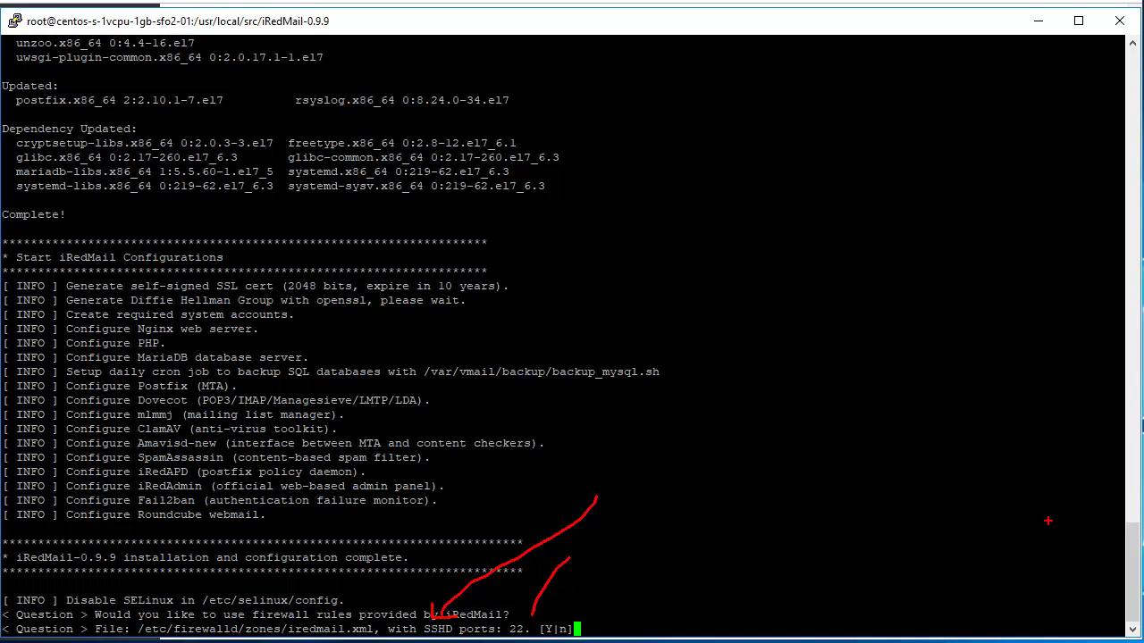
key("Escape")
key("Escape")
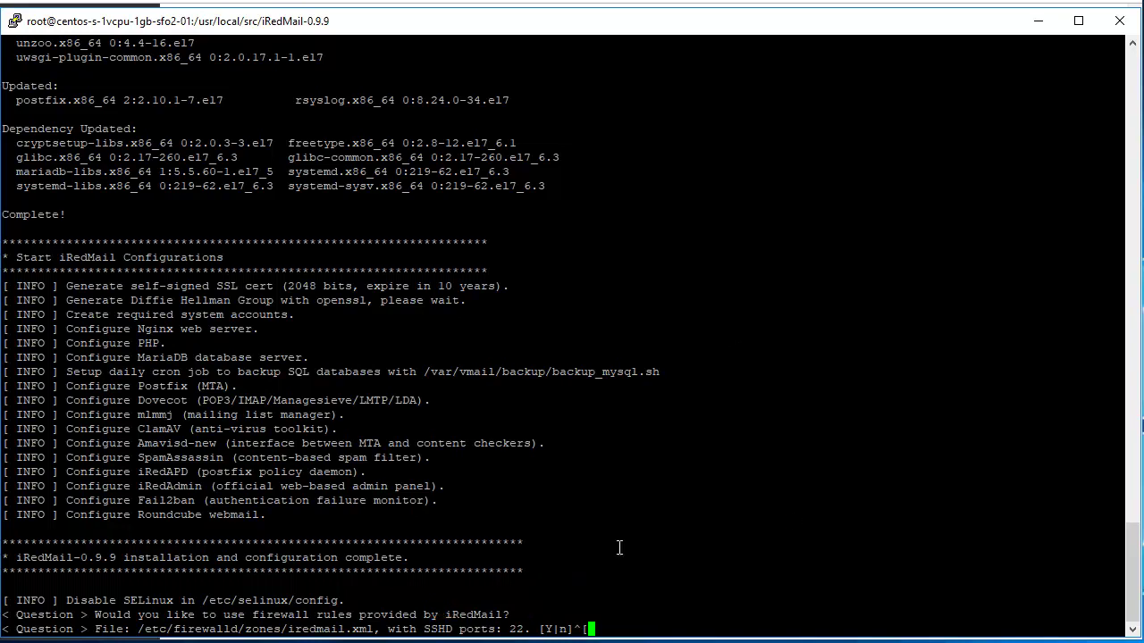
key("BackSpace")
type("YU")
key("BackSpace")
key("Return")
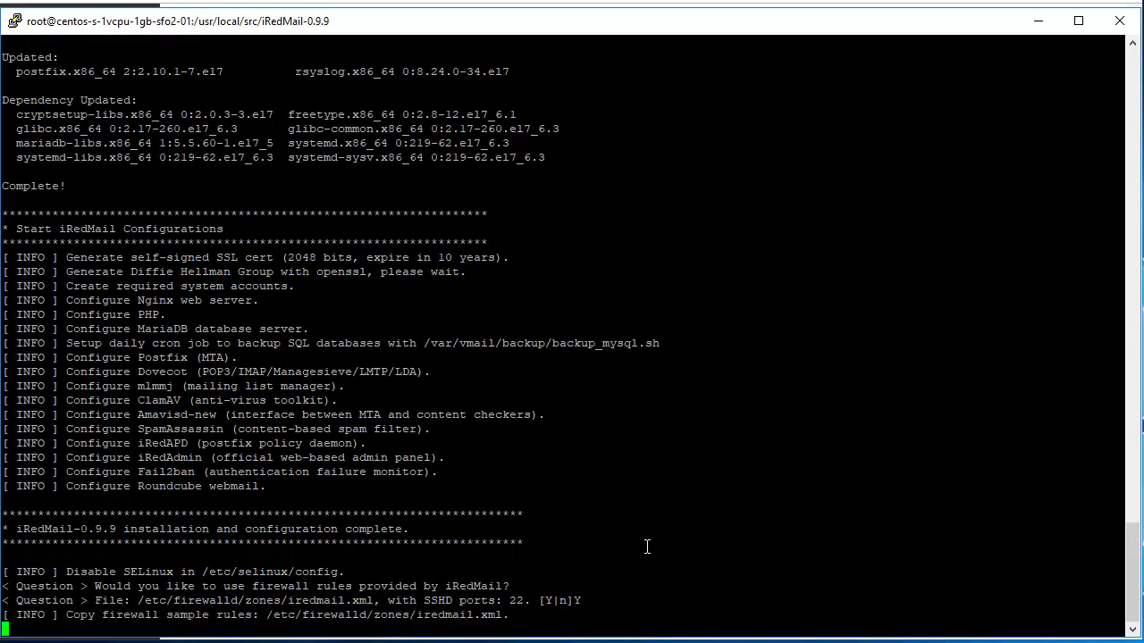
Step: Confirm restarting the firewall and using iRedMail's /etc/my.cnf MySQL config
left_click_drag(96, 629, 238, 629)
left_click(551, 520)
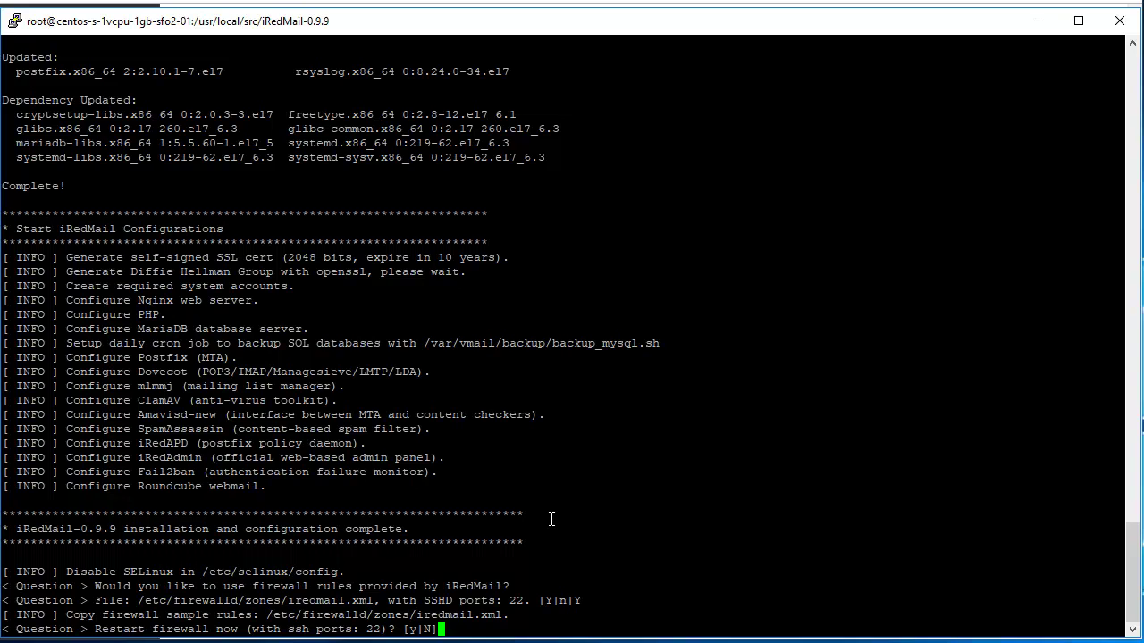
type("y")
key("Return")
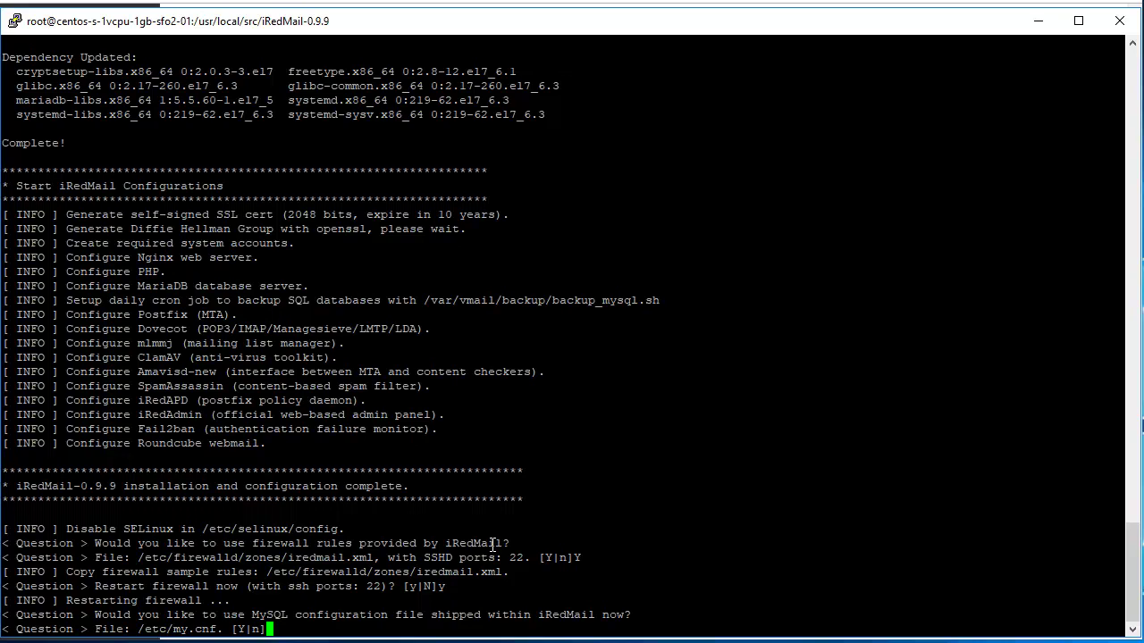
type("y")
key("Return")
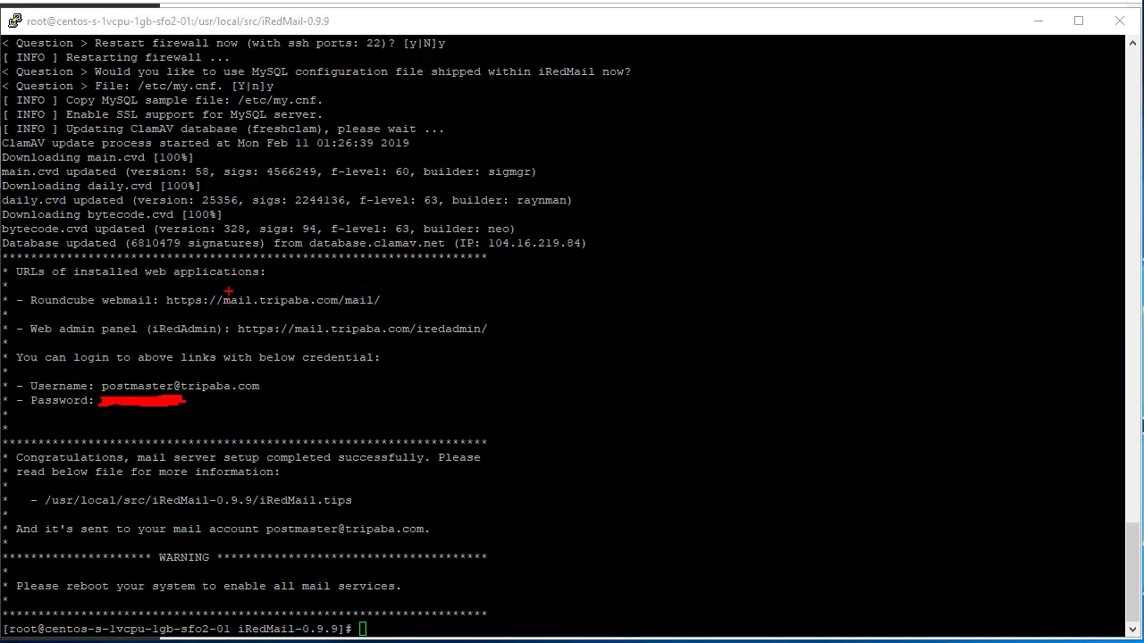
Step: Annotate the Roundcube and iRedAdmin URLs, login credentials, iRedMail.tips path and reboot warning
left_click_drag(387, 289, 423, 216)
mouse_move(370, 268)
left_mouse_down()
mouse_move(382, 294)
mouse_move(413, 283)
left_mouse_up()
left_click_drag(455, 319, 535, 274)
left_click_drag(457, 320, 498, 319)
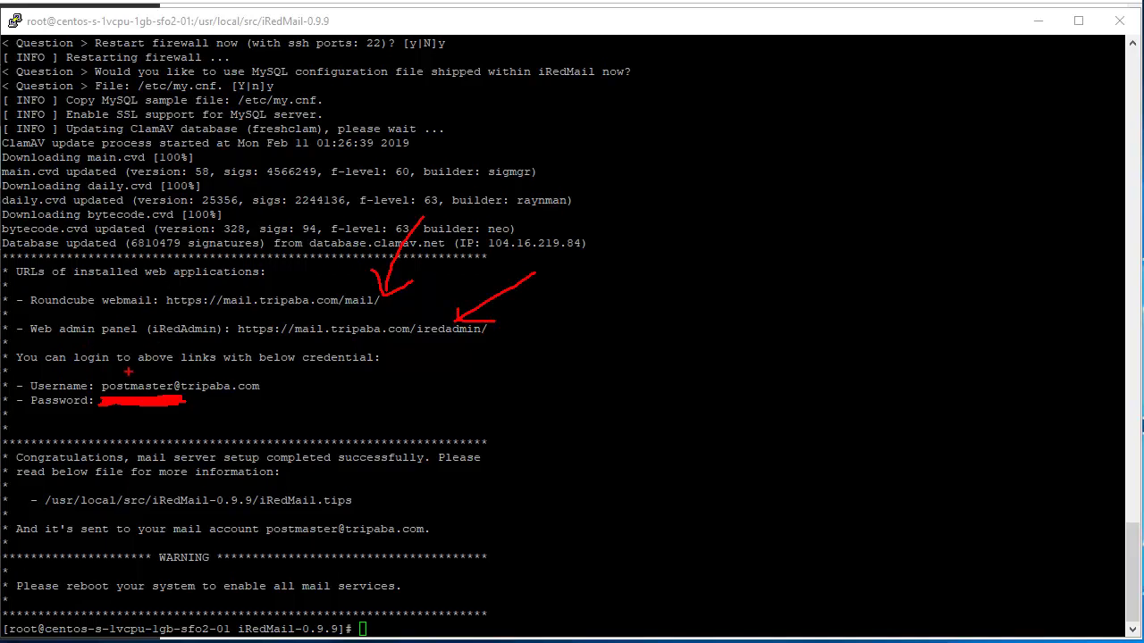
mouse_move(28, 414)
left_mouse_down()
mouse_move(389, 386)
mouse_move(32, 367)
mouse_move(116, 414)
mouse_move(317, 420)
left_mouse_up()
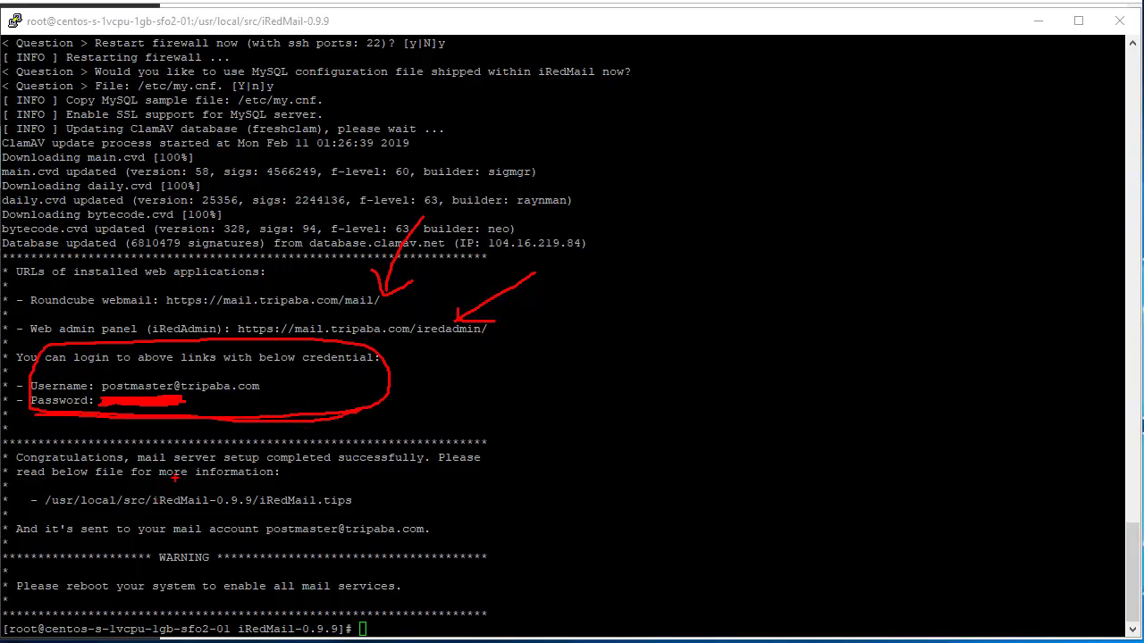
mouse_move(368, 487)
left_mouse_down()
mouse_move(32, 489)
mouse_move(86, 512)
mouse_move(402, 509)
mouse_move(311, 488)
left_mouse_up()
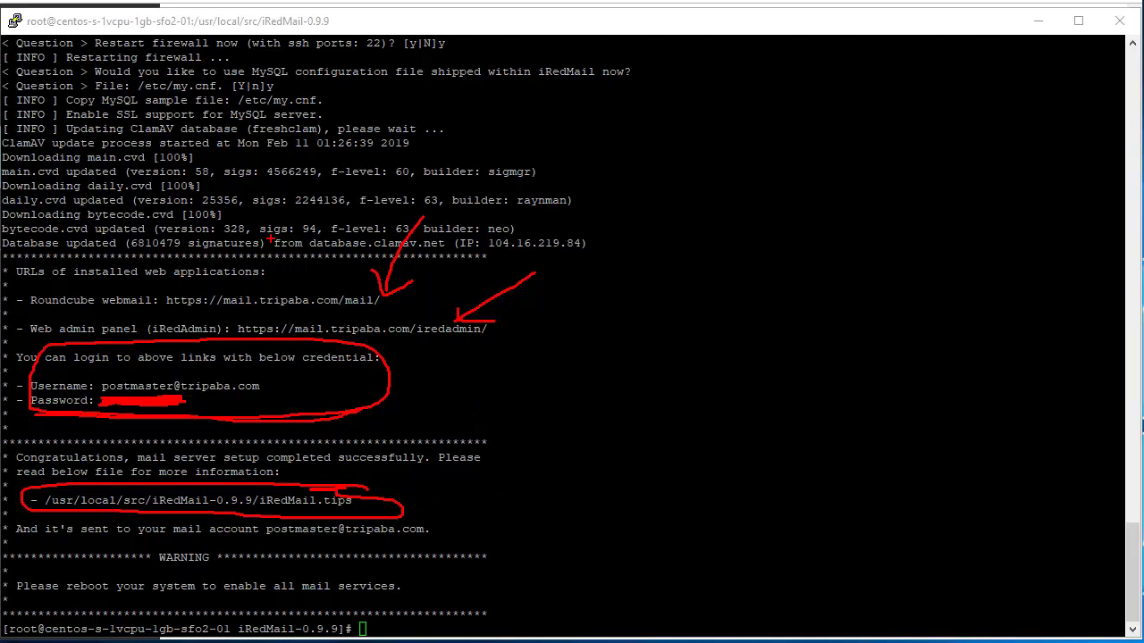
mouse_move(41, 568)
left_mouse_down()
mouse_move(9, 593)
mouse_move(320, 621)
mouse_move(326, 554)
mouse_move(48, 551)
left_mouse_up()
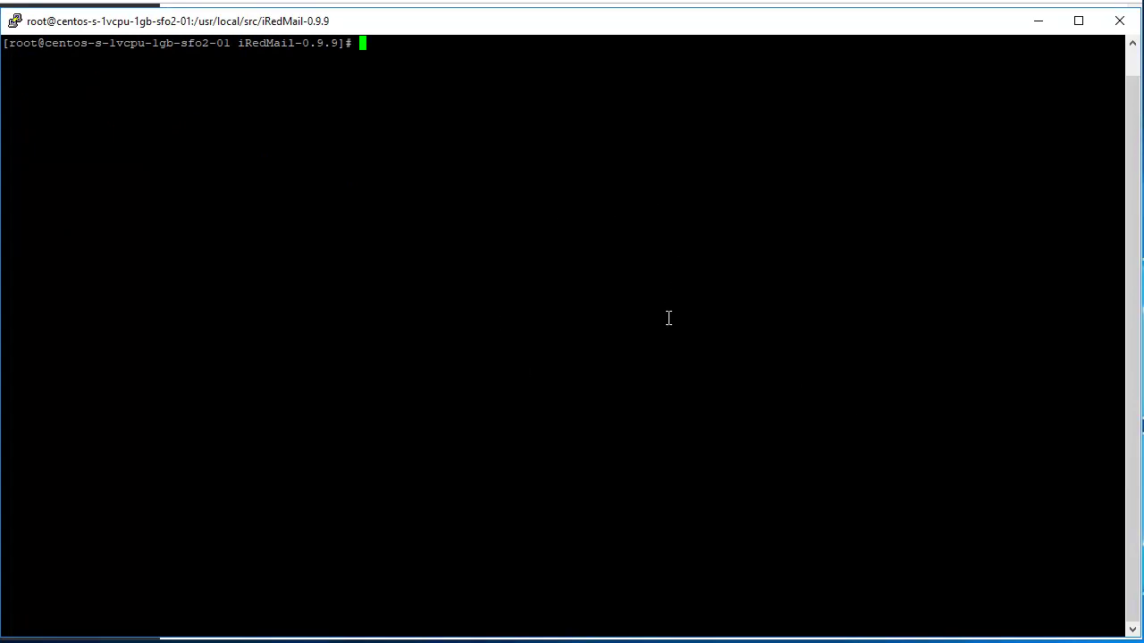
Step: Open /etc/amavisd/amavisd.conf in vi
type("vi /")
type("amavis")
key("BackSpace")
key("BackSpace")
key("BackSpace")
key("BackSpace")
key("BackSpace")
key("BackSpace")
type("etc/amavis/")
key("BackSpace")
key("BackSpace")
key("BackSpace")
type("isd/a")
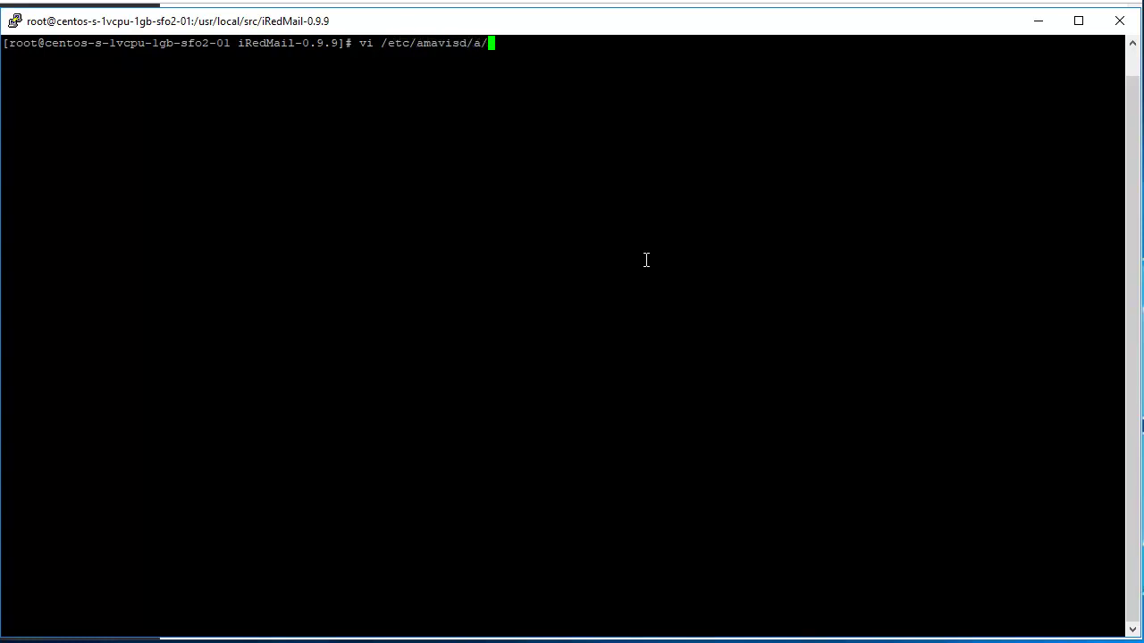
type("mavisd.conf")
key("Return")
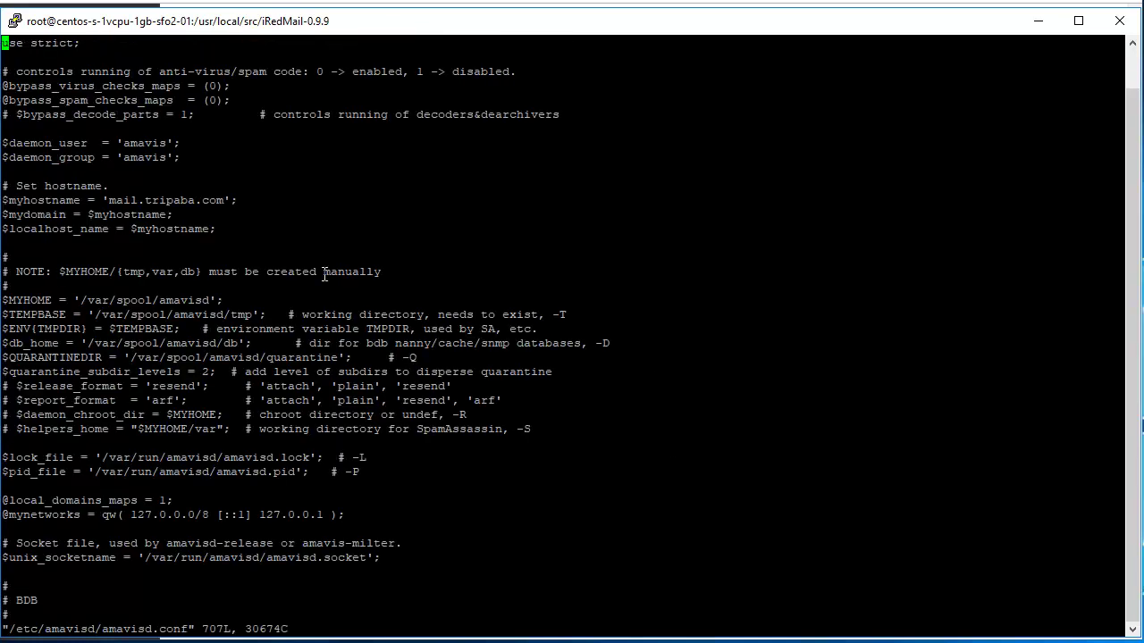
key("Down")
key("Down")
key("Down")
key("Right")
key("Right")
key("Right")
key("Right")
key("Right")
key("Right")
key("Right")
key("Right")
key("Right")
key("Right")
key("Right")
key("Right")
key("Right")
key("Right")
key("Right")
key("Right")
key("Right")
key("Right")
key("Right")
key("Right")
key("Left")
type("s = (1")
key("Escape")
type(":x")
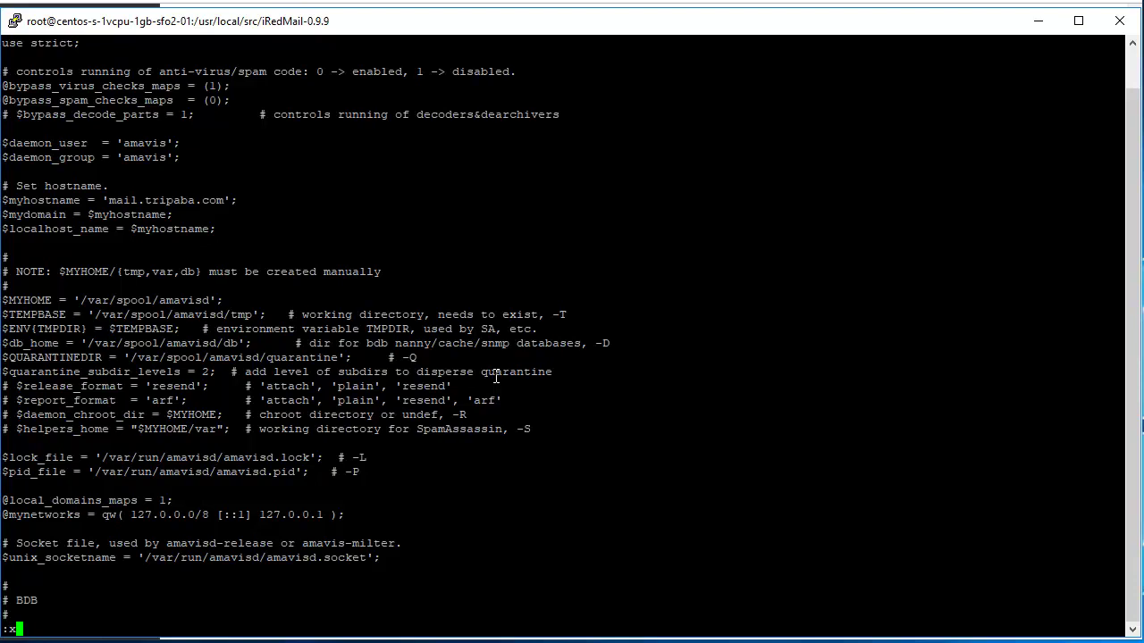
key("Return")
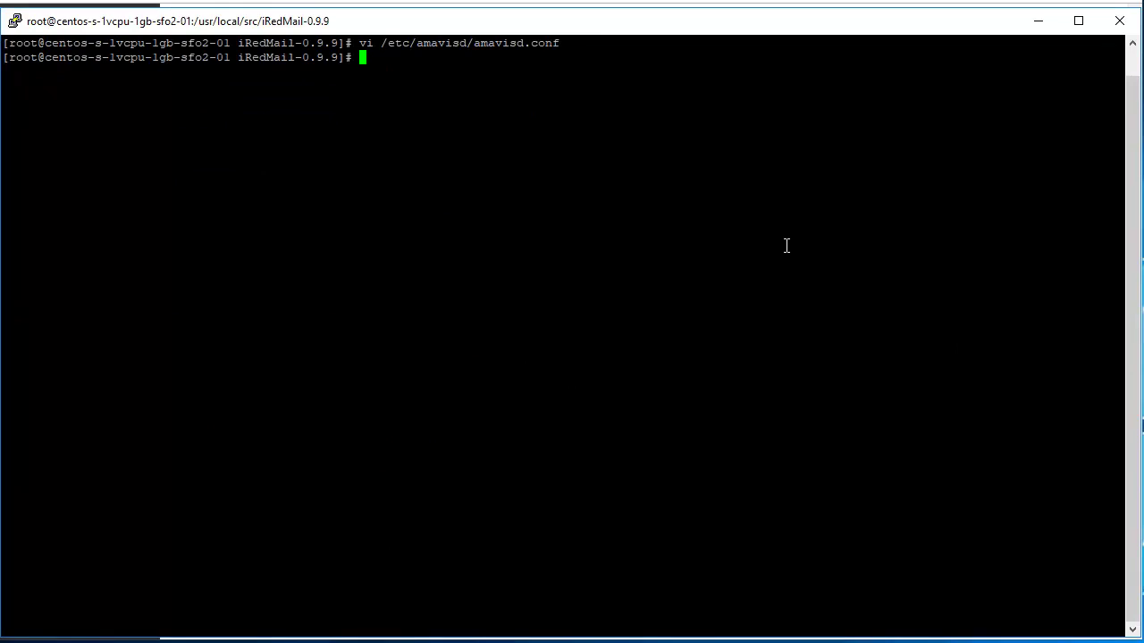
Step: Disable the clamd@amavisd service and reboot the server
type("systemctl disable clamd")
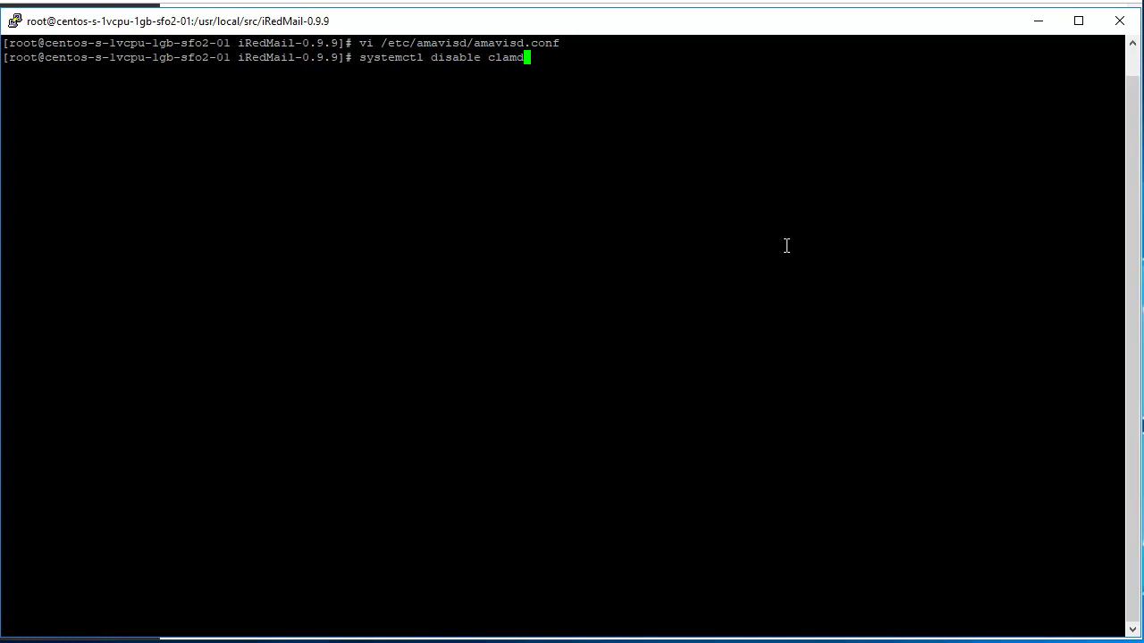
type("@amavisd")
key("Return")
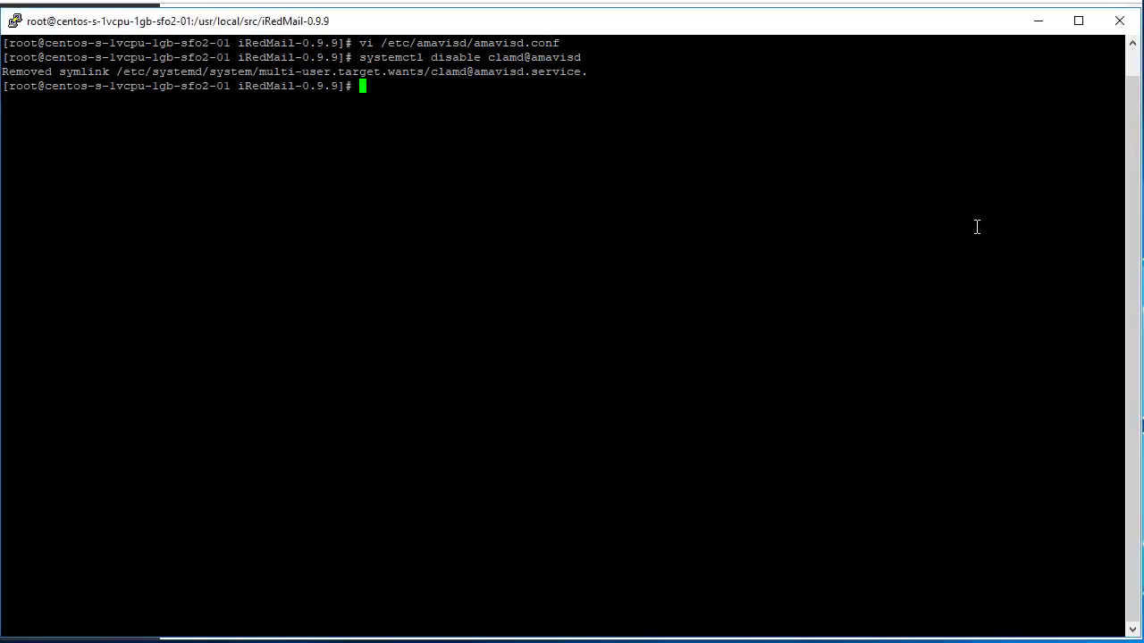
type("reboot")
key("Return")
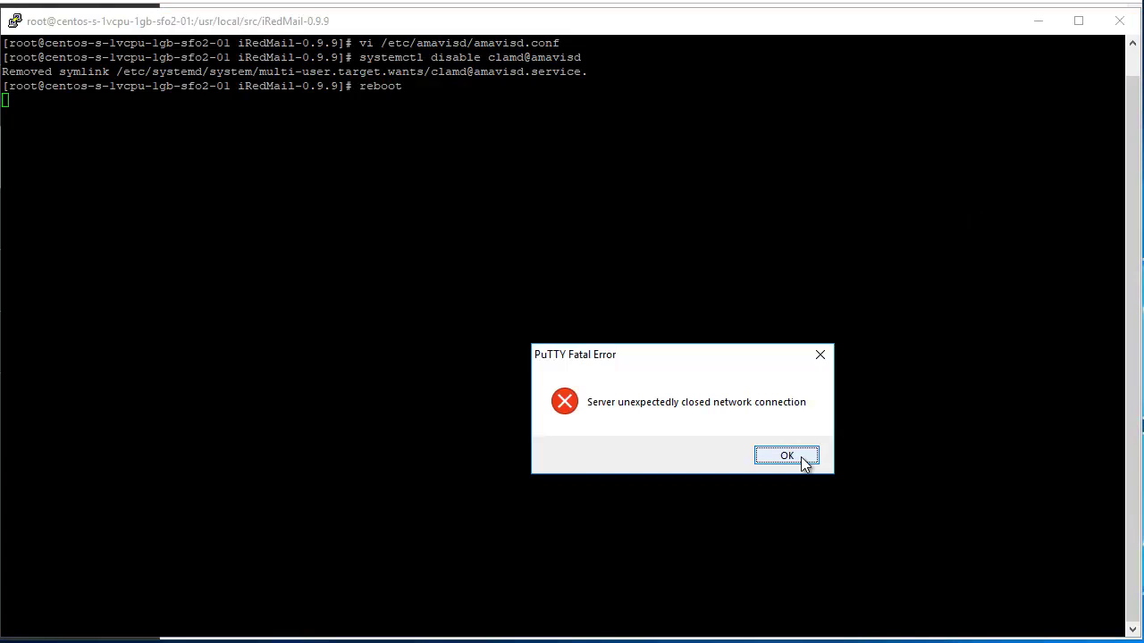
Step: Dismiss the connection error, restart the PuTTY session once the server is back, and clear the terminal
left_click(786, 456)
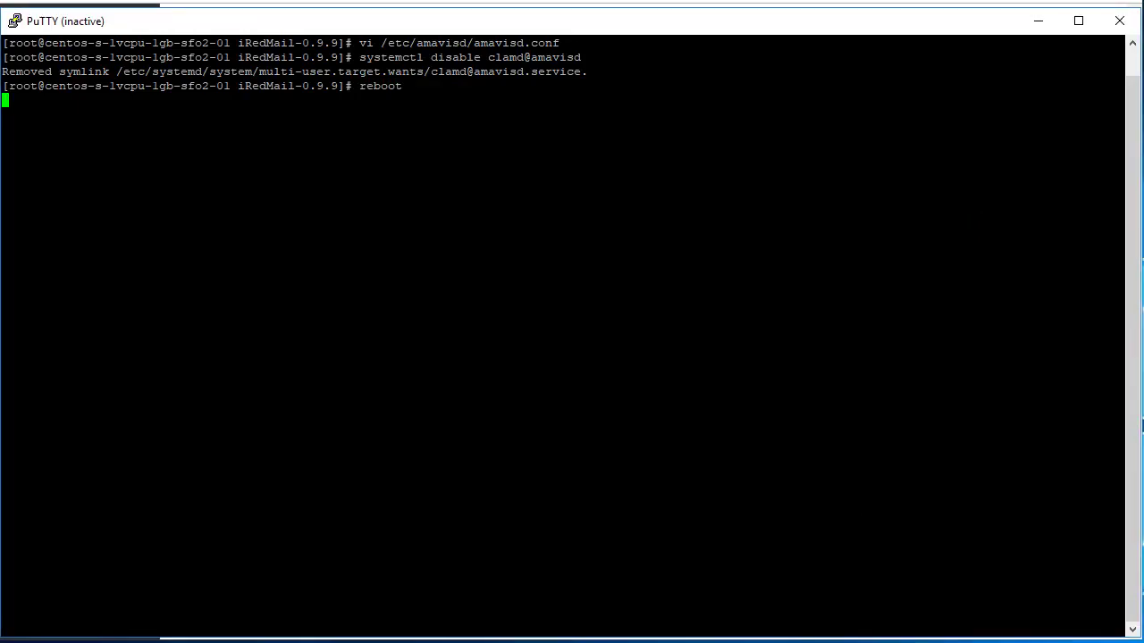
right_click(480, 20)
left_click(532, 204)
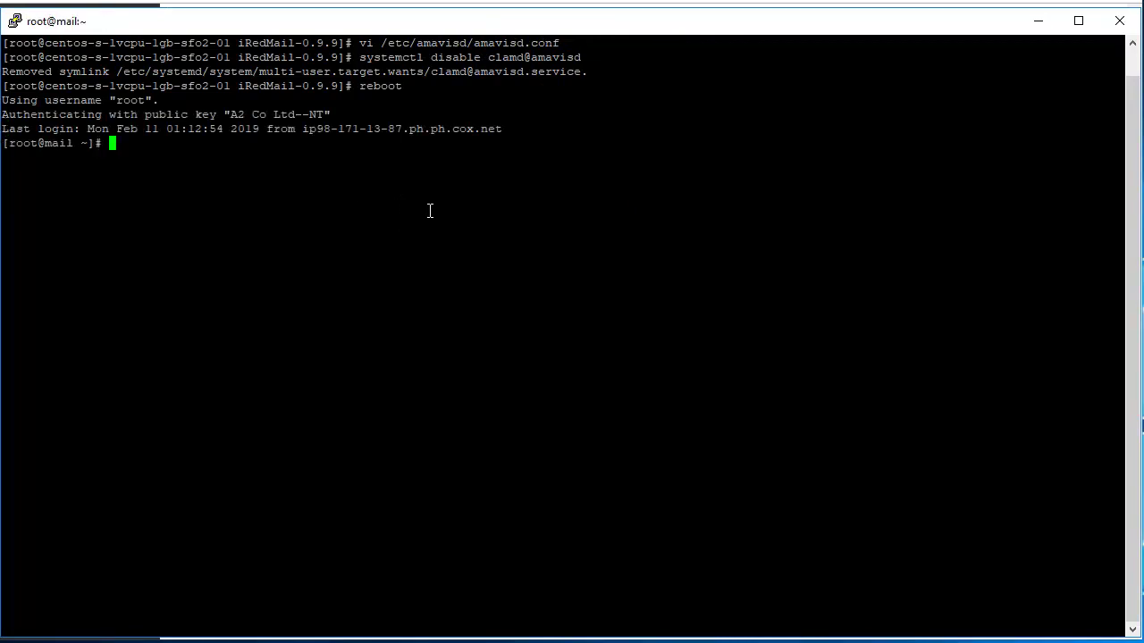
type("clear")
key("Return")
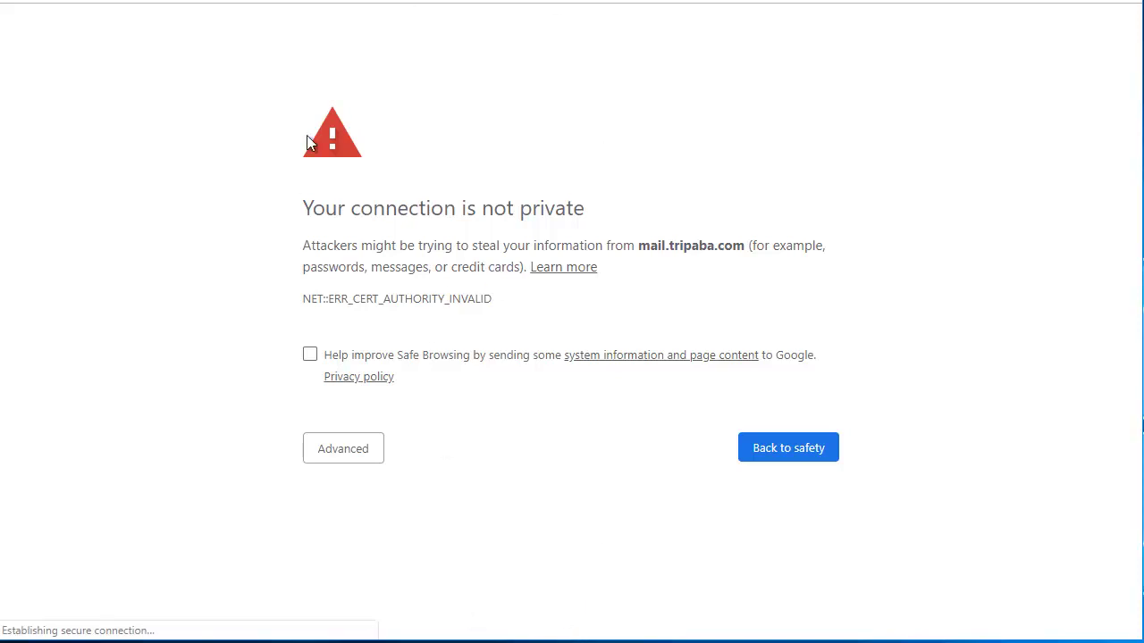
Step: Proceed past the invalid-certificate privacy warning to mail.tripaba.com
left_click_drag(273, 93, 347, 501)
left_click(478, 522)
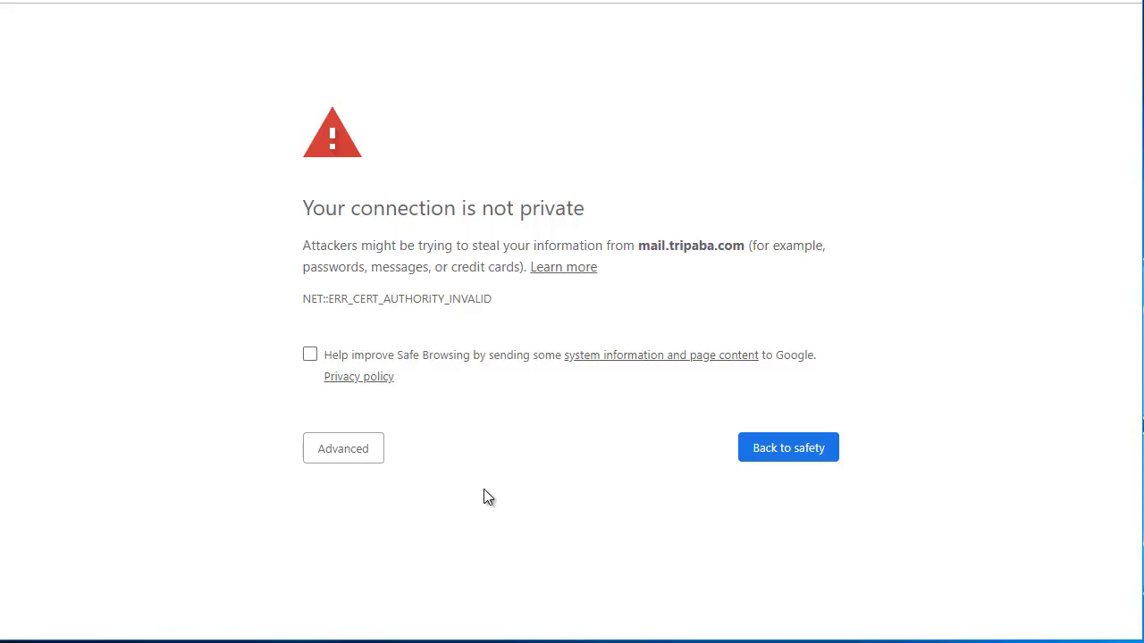
left_click(330, 456)
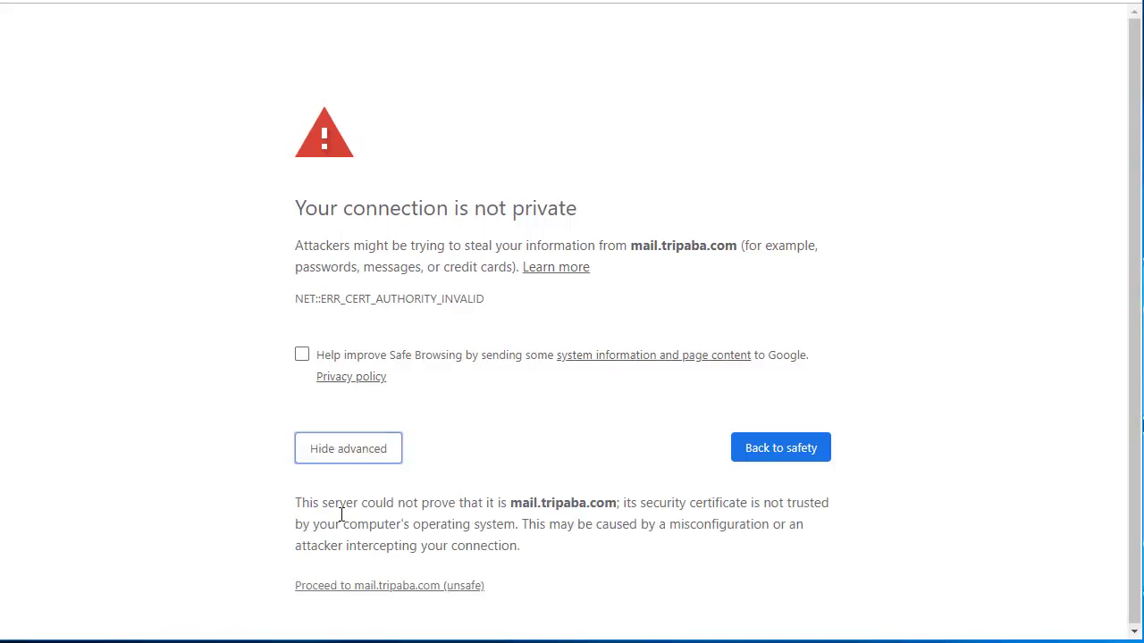
left_click(386, 587)
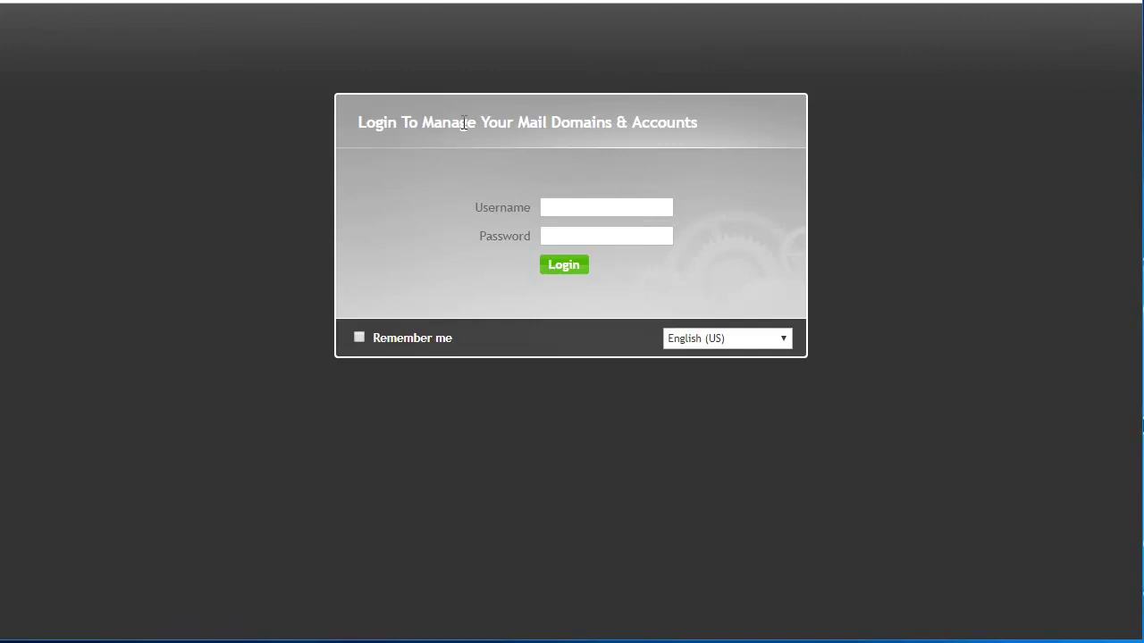
Step: Log into iRedAdmin with the saved postmaster username and the admin password
left_click_drag(359, 123, 735, 134)
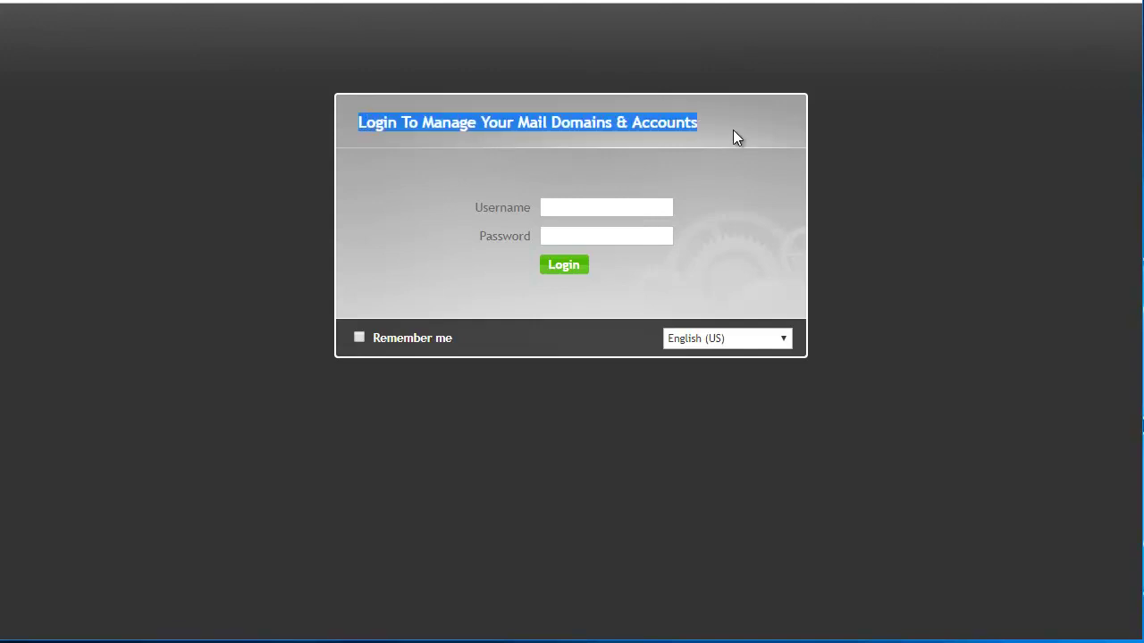
left_click(653, 208)
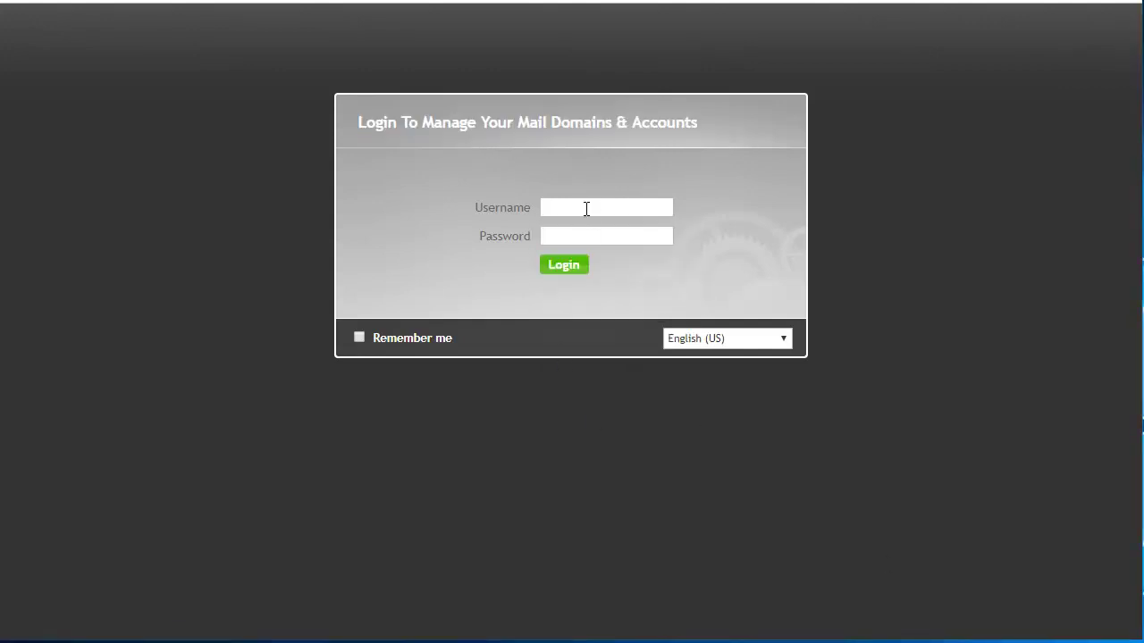
left_click(586, 208)
left_click(668, 237)
left_click(587, 231)
type("•••••••••••")
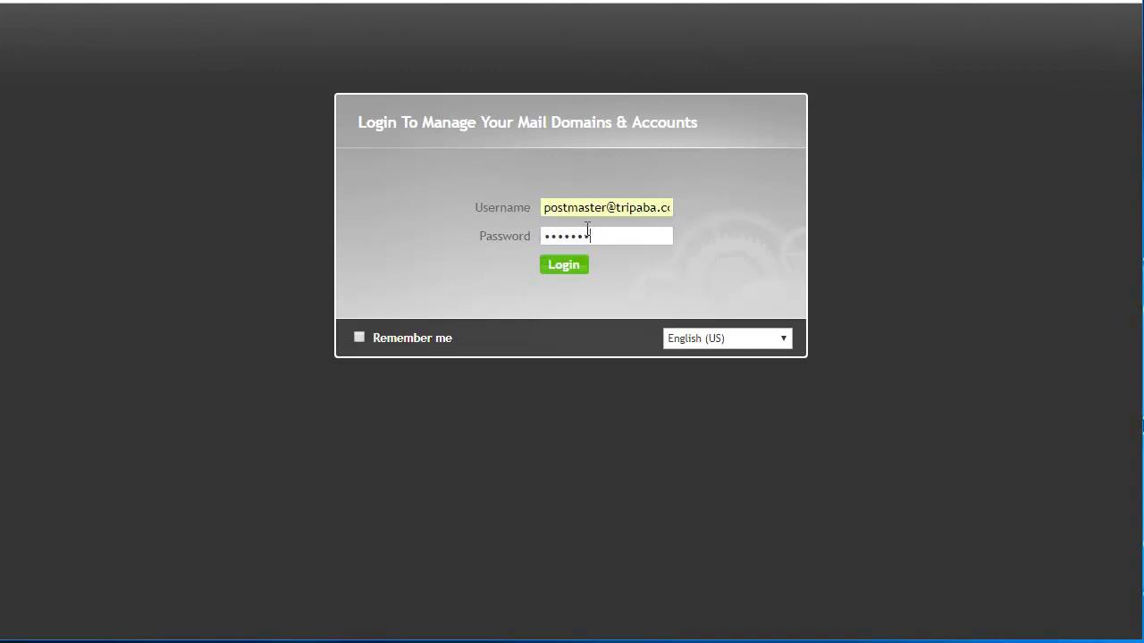
key("Return")
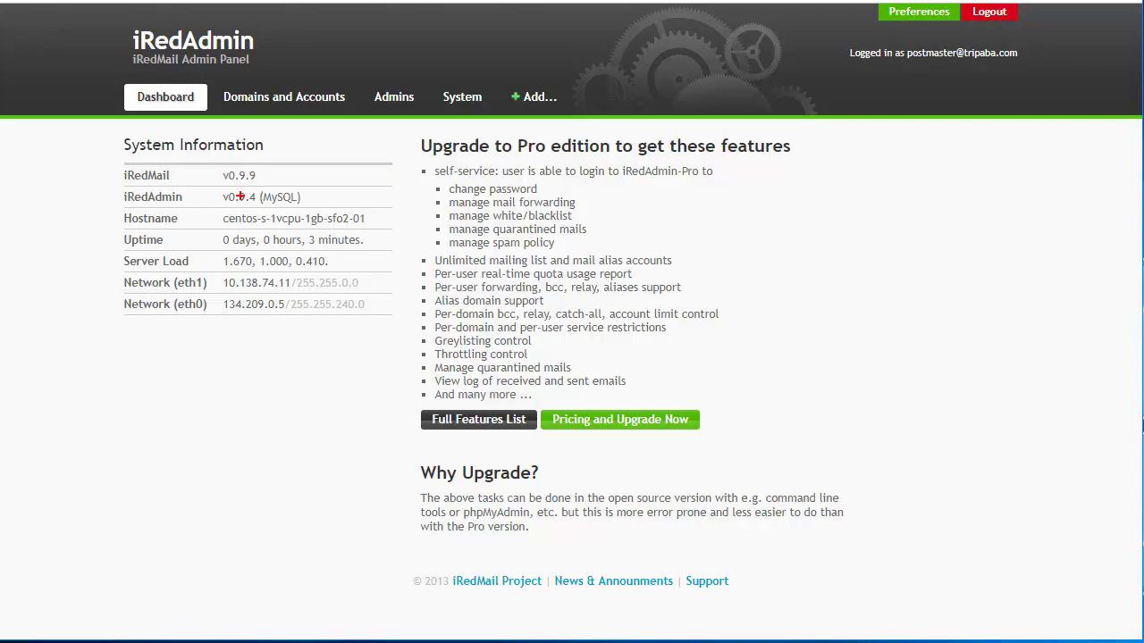
Step: Annotate the dashboard's System Information and domains/accounts sections, then clear the drawings
mouse_move(113, 136)
left_mouse_down()
mouse_move(98, 257)
mouse_move(408, 340)
mouse_move(320, 161)
mouse_move(94, 140)
left_mouse_up()
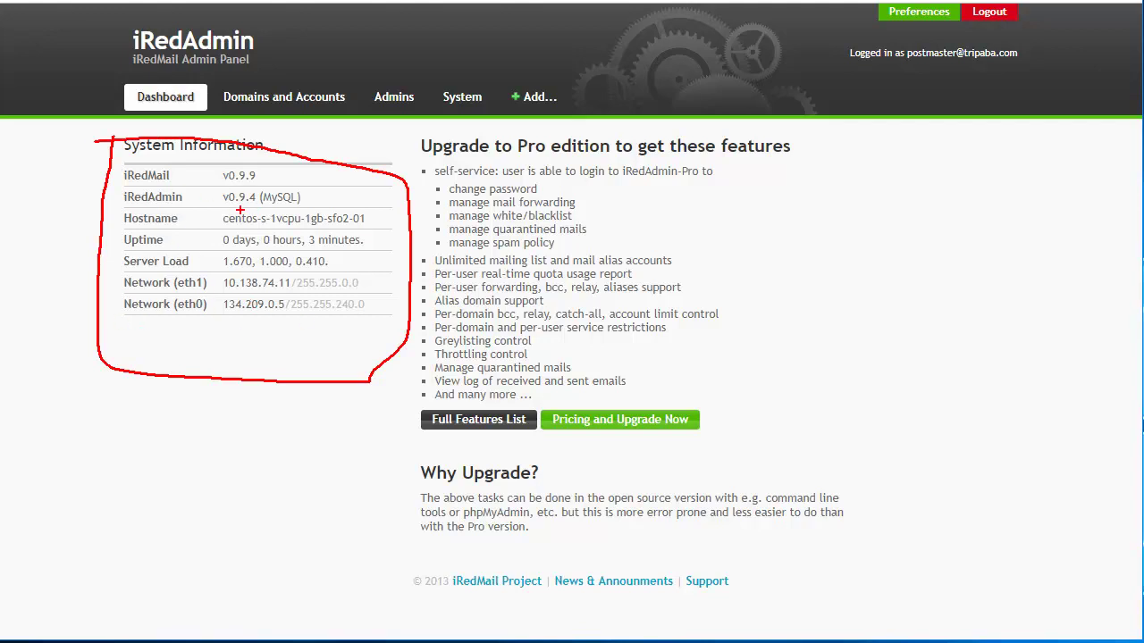
left_click_drag(304, 25, 272, 82)
left_click_drag(268, 63, 308, 72)
left_click_drag(411, 80, 429, 36)
key("Escape")
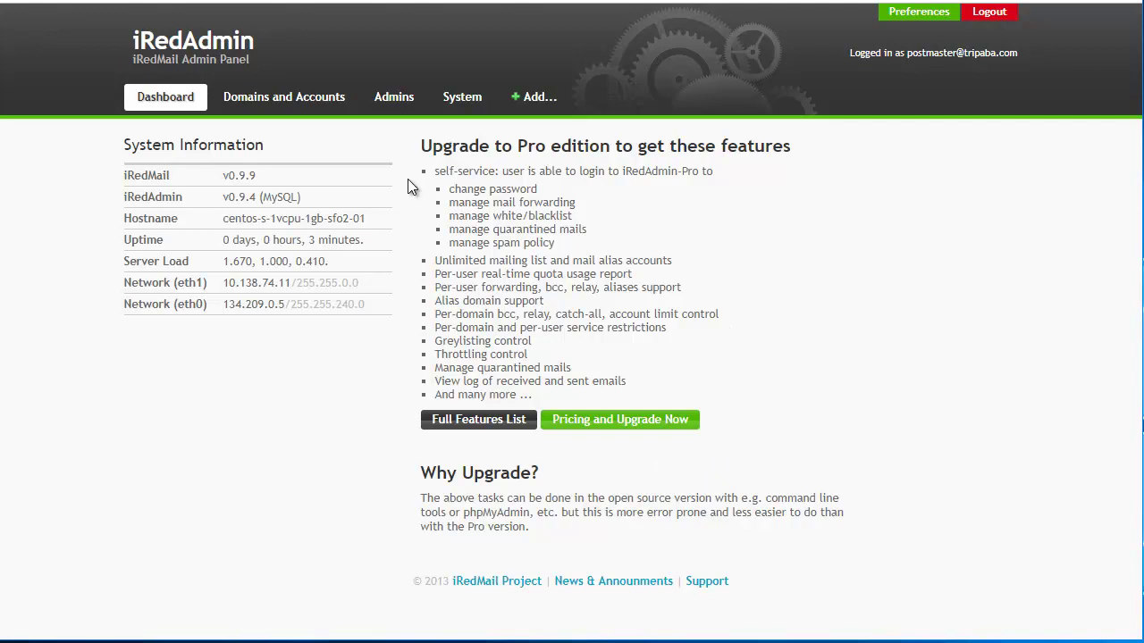
Step: Open the domains and accounts page, list tripaba.com's users, and bring up the Add... menu
left_click(288, 100)
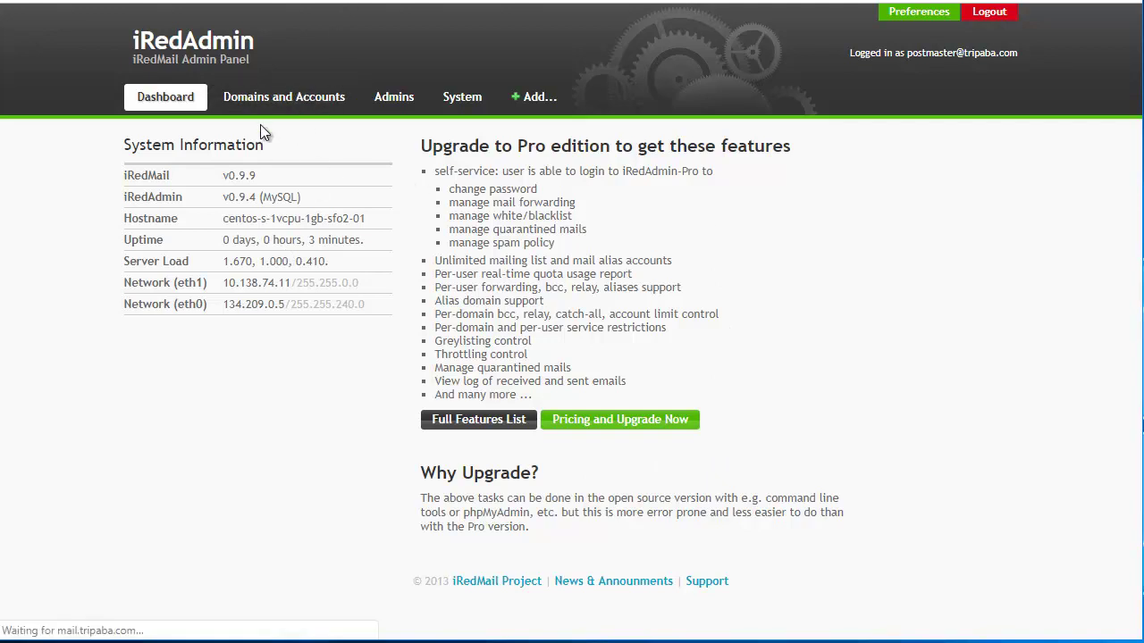
left_click_drag(231, 219, 172, 219)
left_click(211, 433)
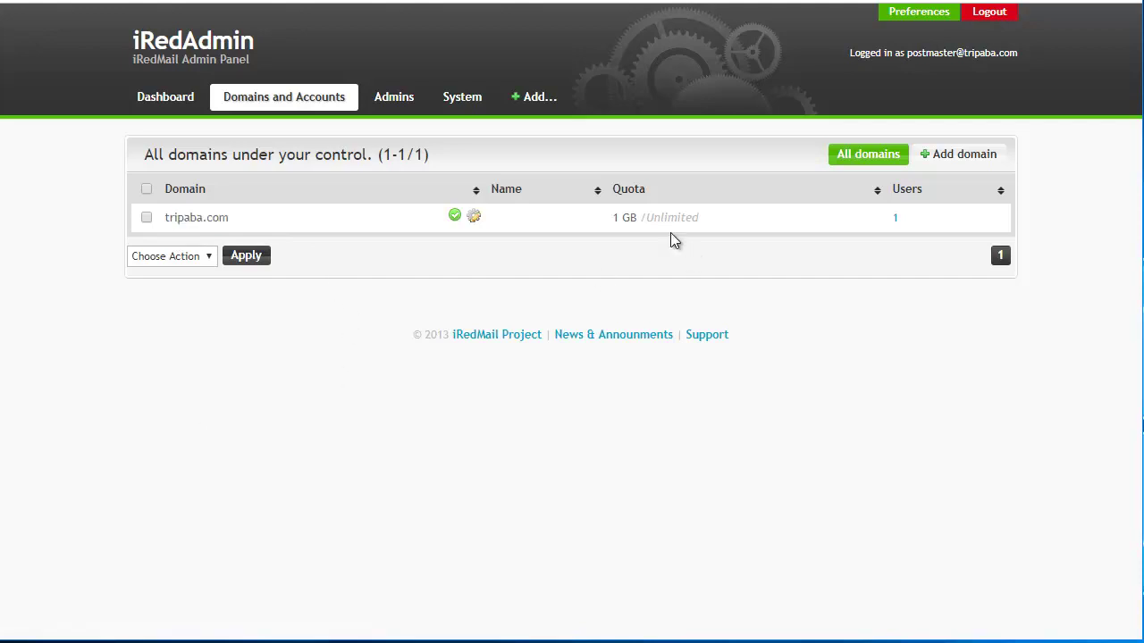
left_click(894, 219)
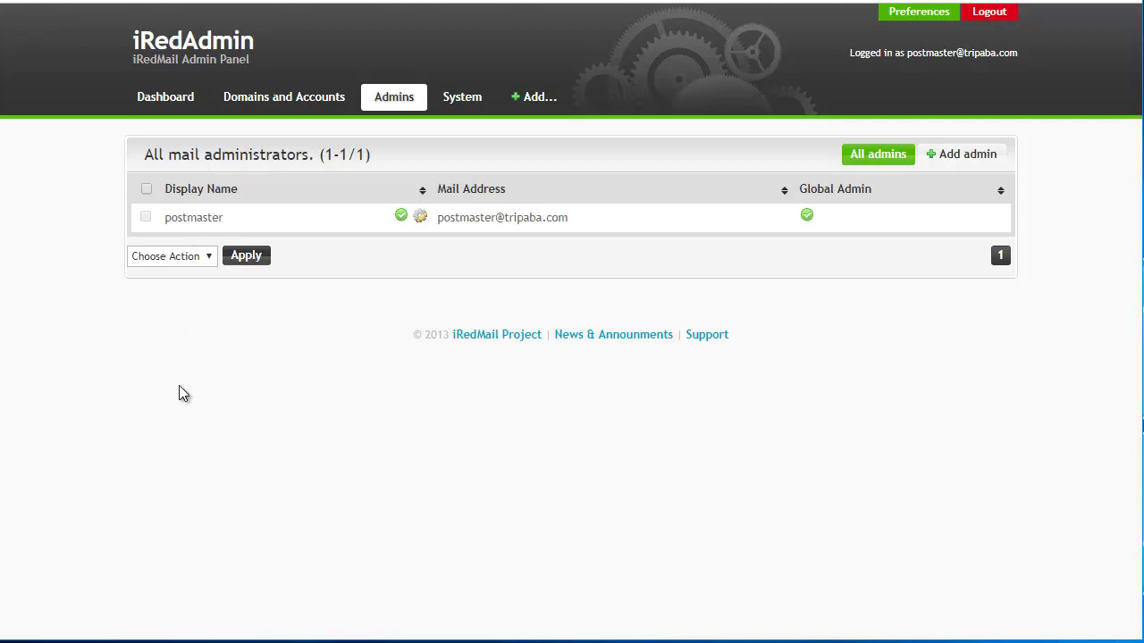
mouse_move(545, 100)
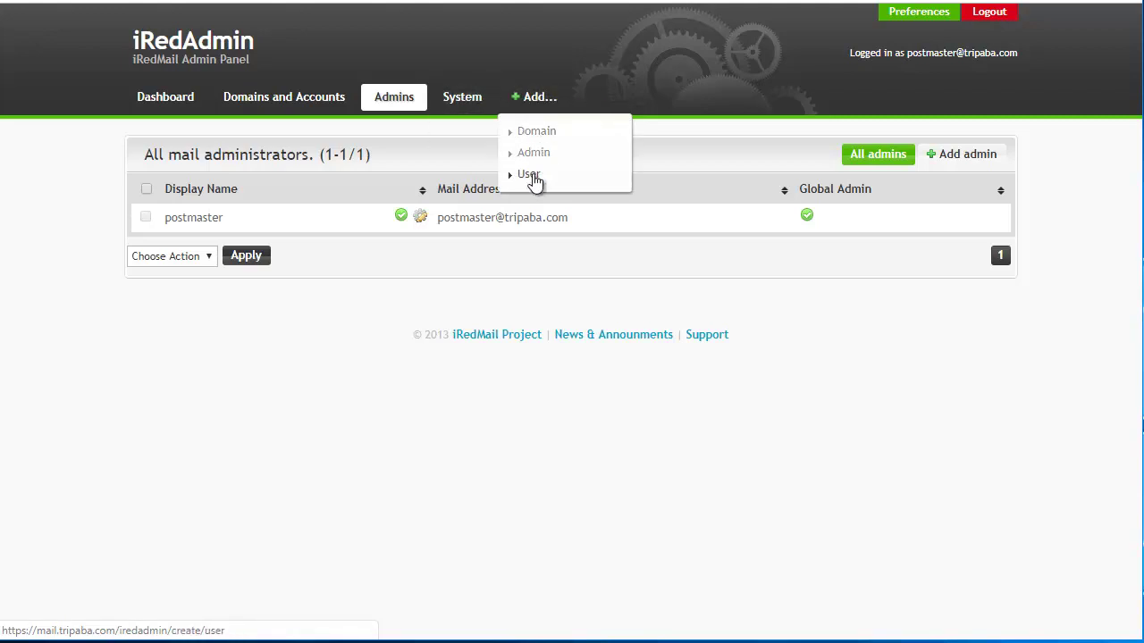
Step: Fill in the new user's mail address, password, password confirmation and display name
left_click(534, 177)
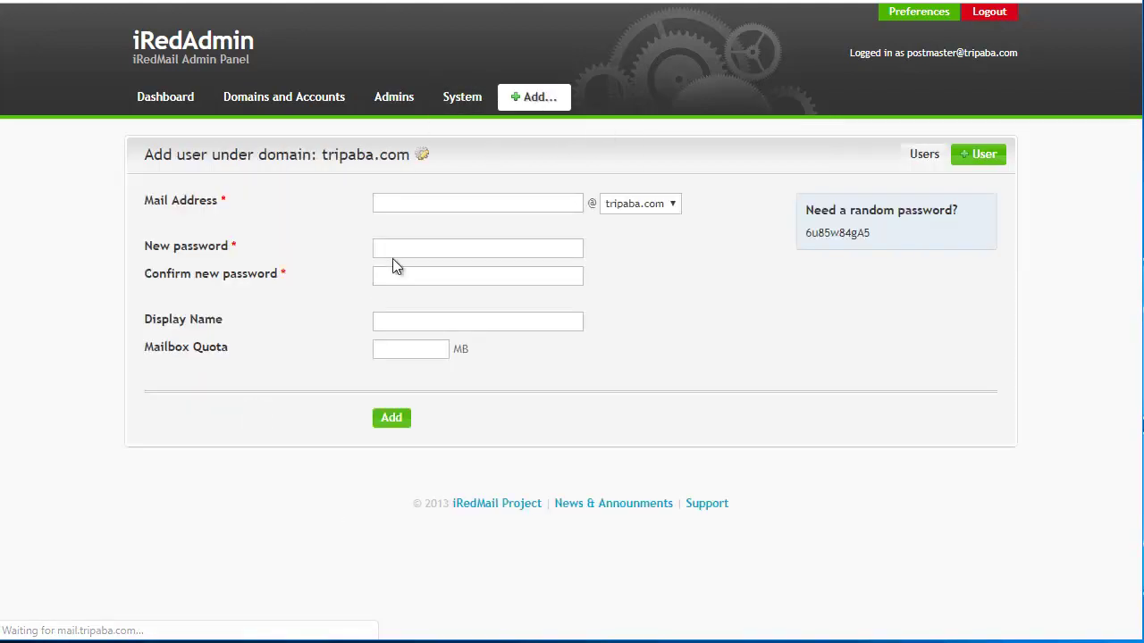
left_click(420, 205)
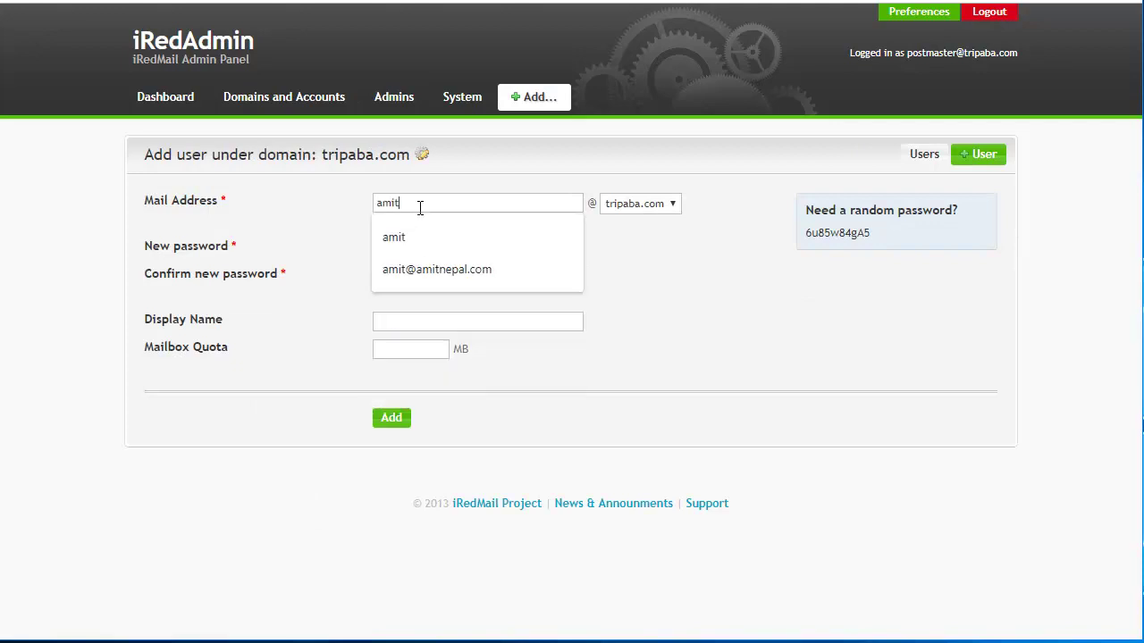
left_click(671, 285)
left_click(452, 253)
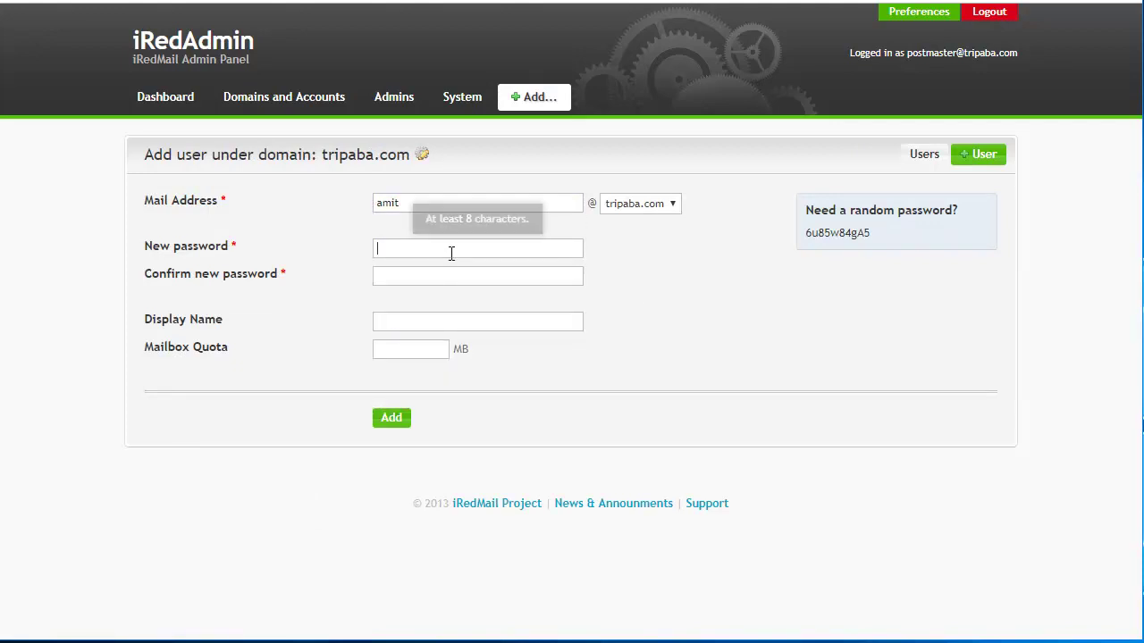
key("Tab")
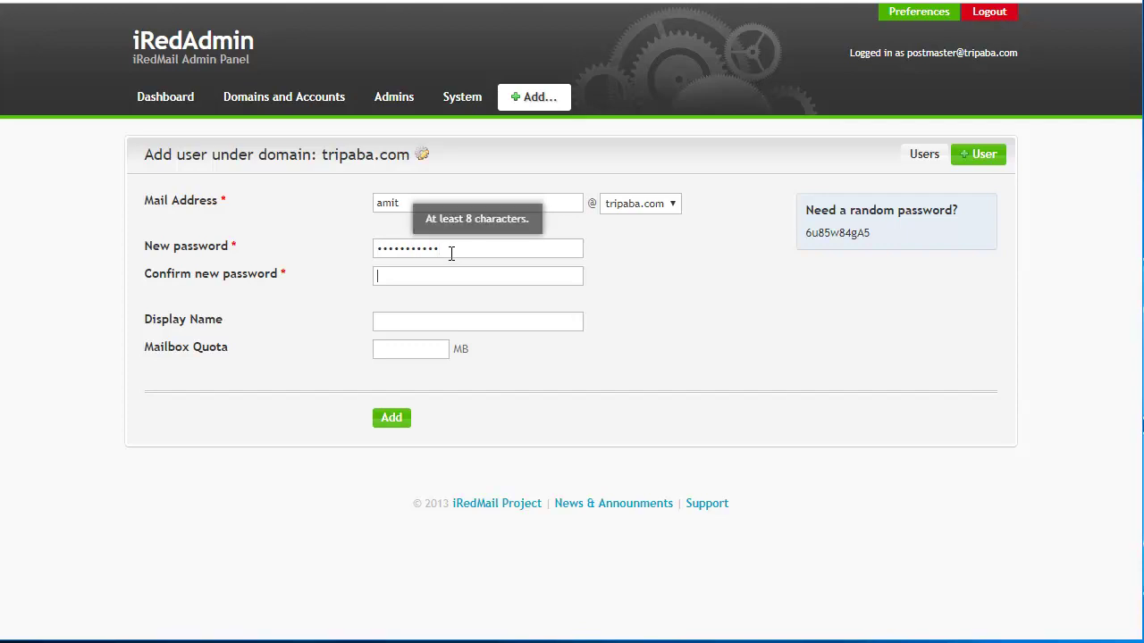
key("Tab")
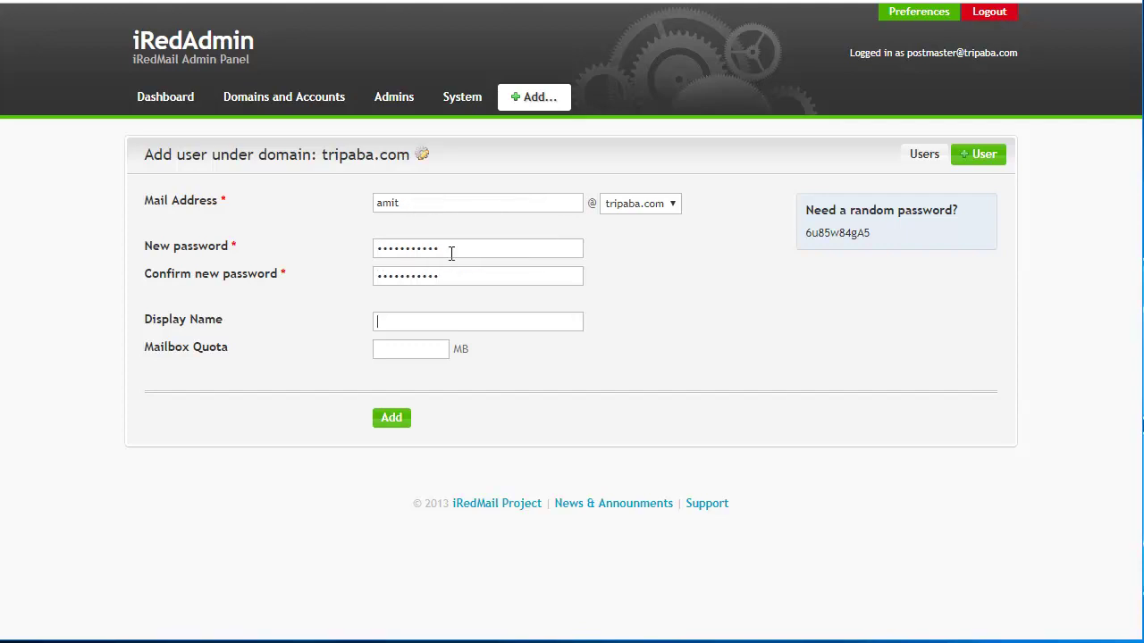
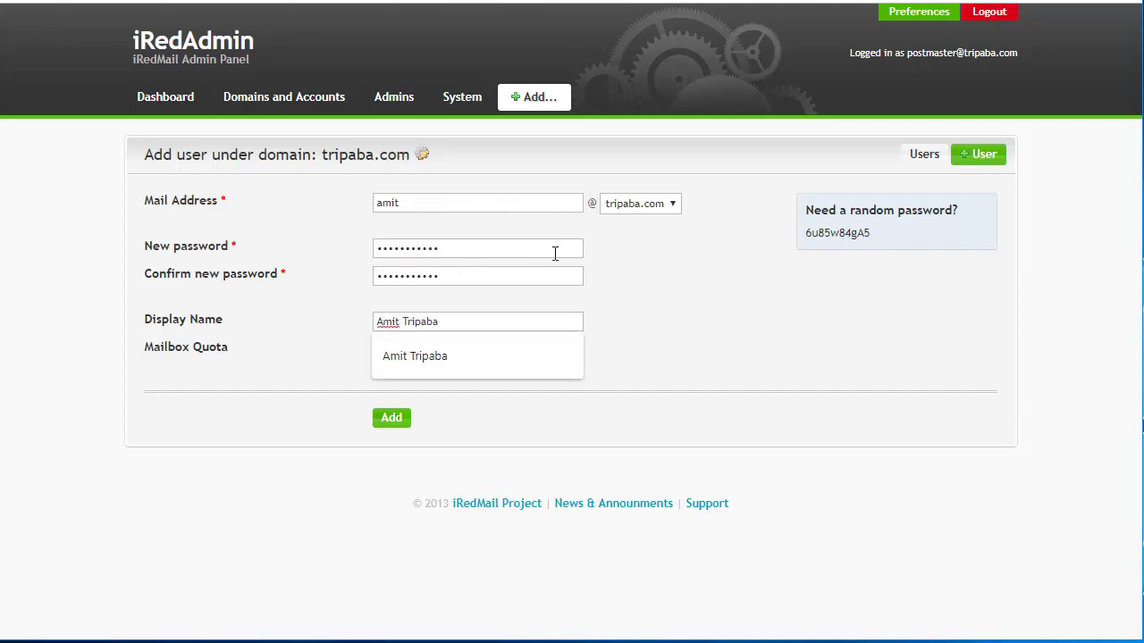
key("Tab")
Step: Create the user and view tripaba.com's user list, now holding two users
left_click_drag(141, 347, 394, 351)
left_click(394, 351)
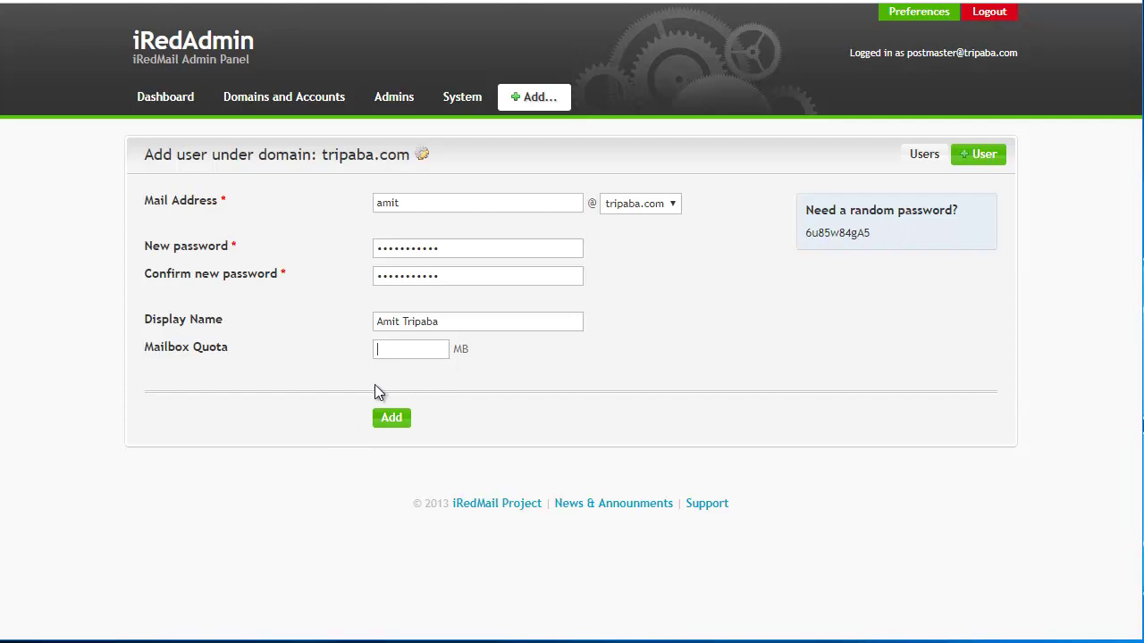
left_click(395, 420)
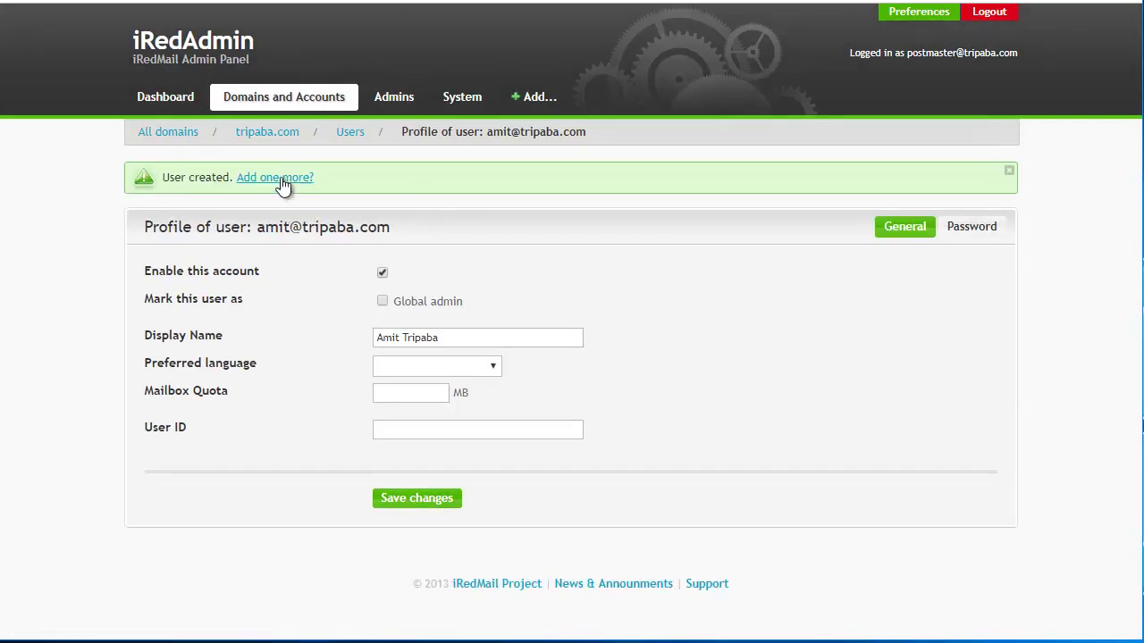
left_click(350, 134)
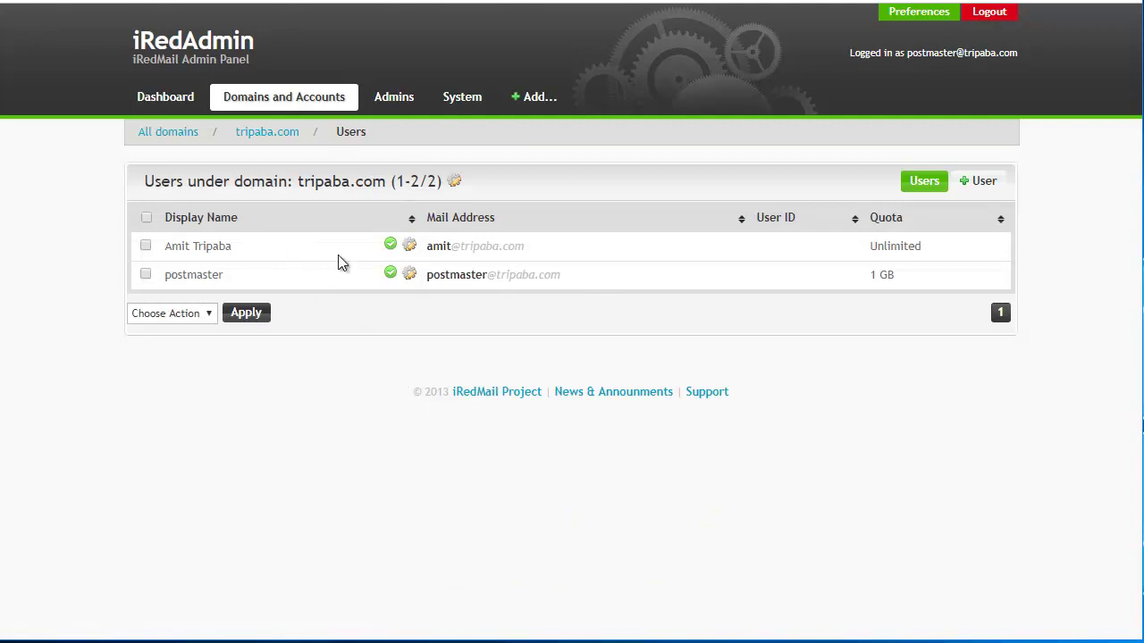
left_click_drag(166, 244, 936, 250)
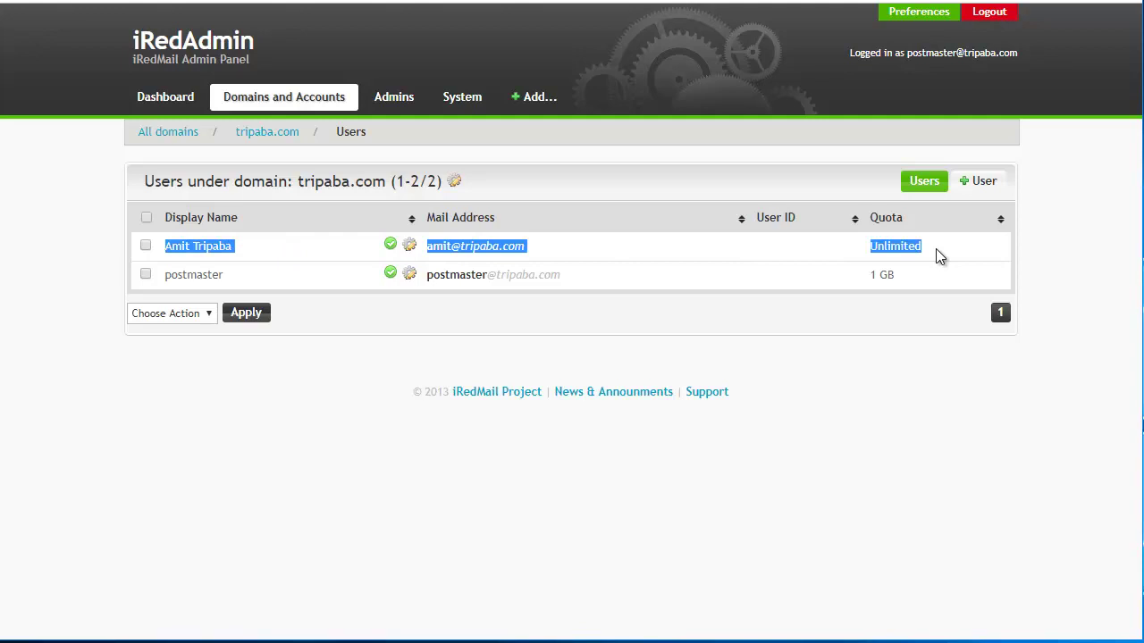
left_click(848, 368)
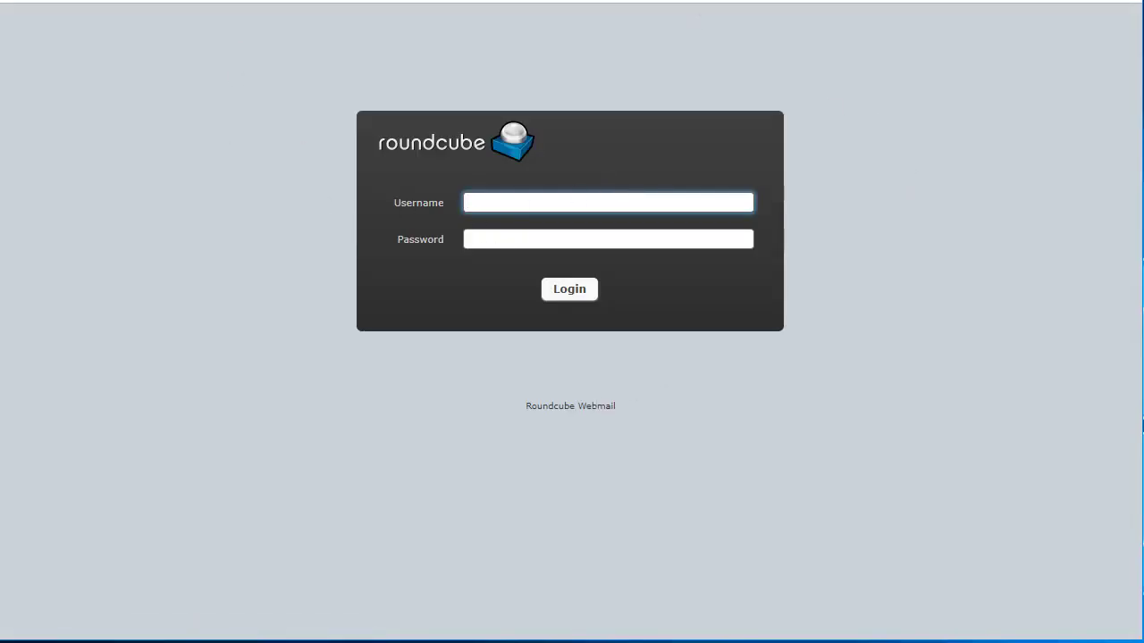
Step: Log into Roundcube with the new user's suggested address and password
left_click(652, 1)
left_click(651, 1)
left_click(612, 202)
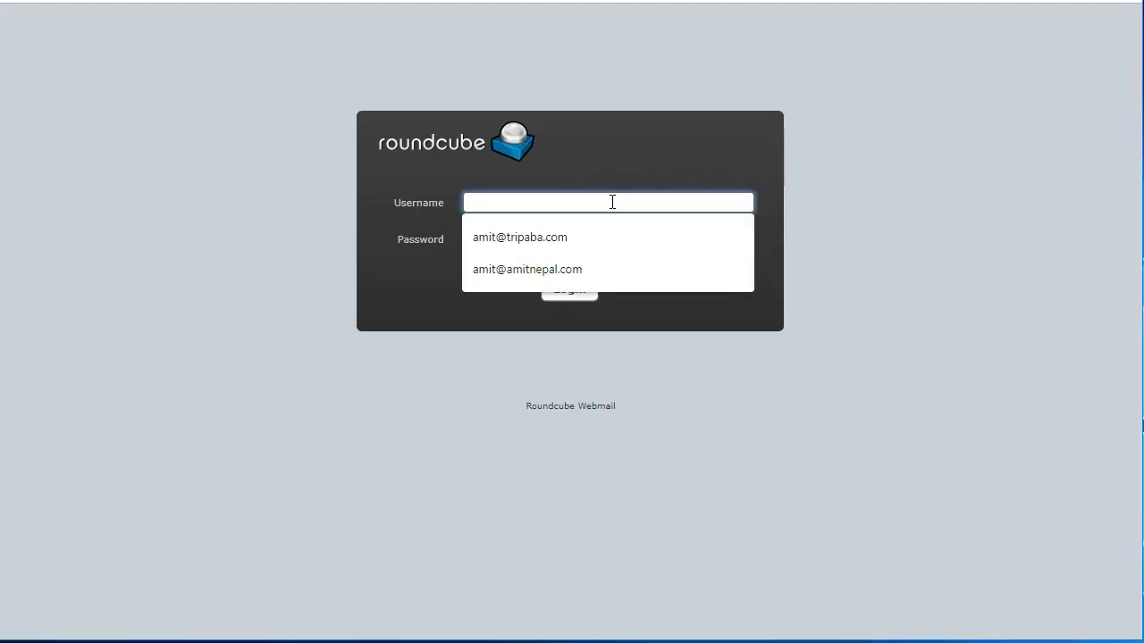
key("Down")
key("Down")
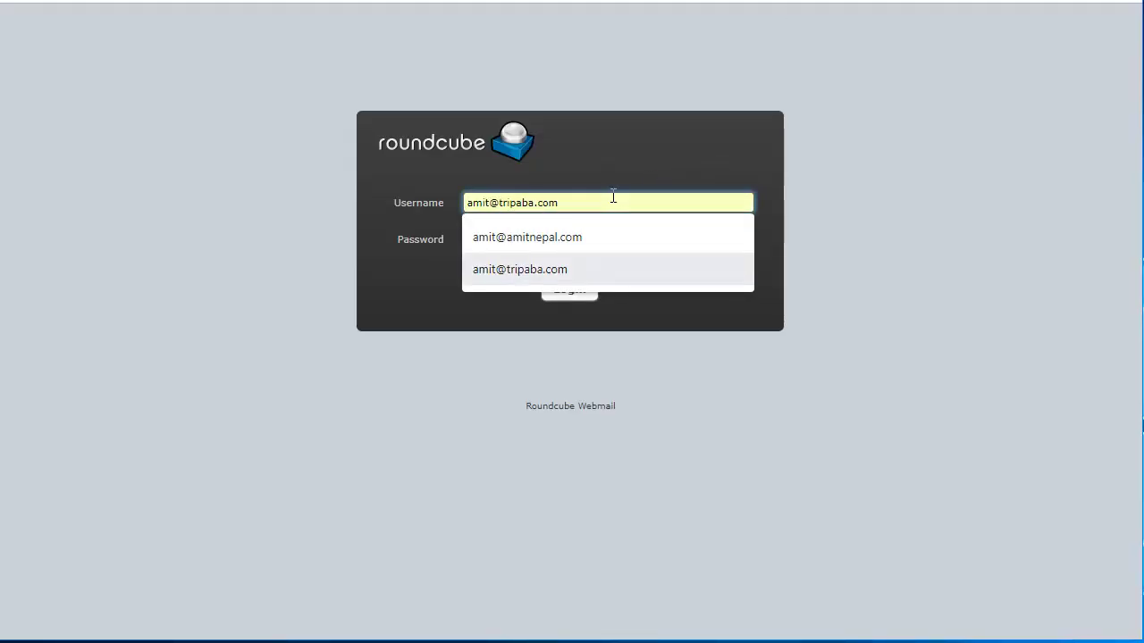
key("Tab")
type("•••••••••••")
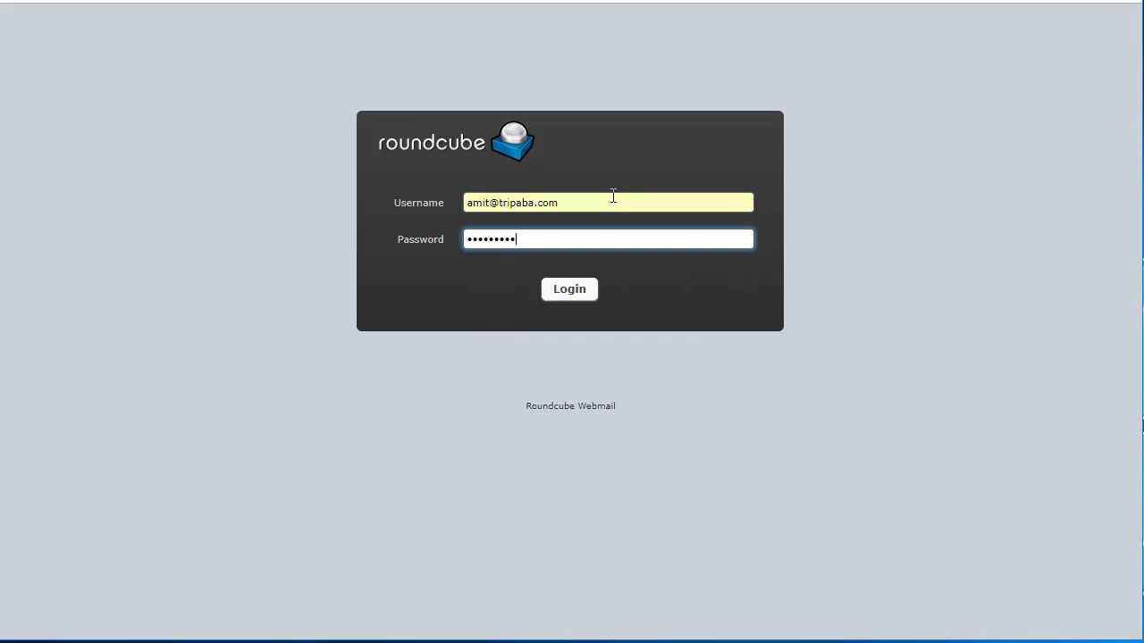
key("Return")
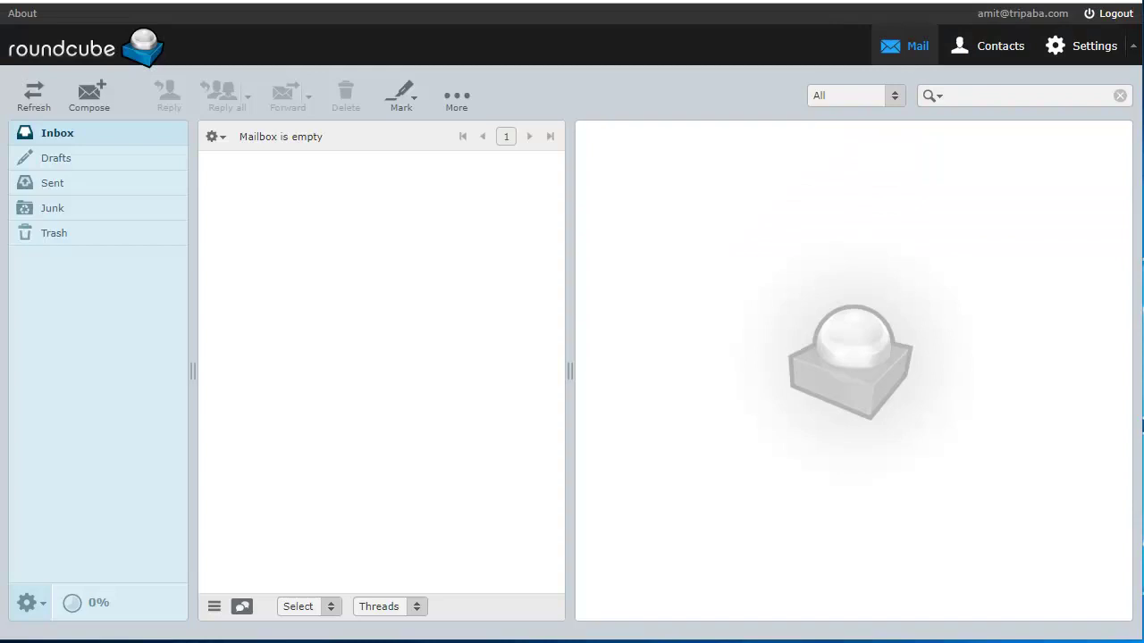
Step: Compose a message to an external address with subject 'test email outbound'
left_click(93, 105)
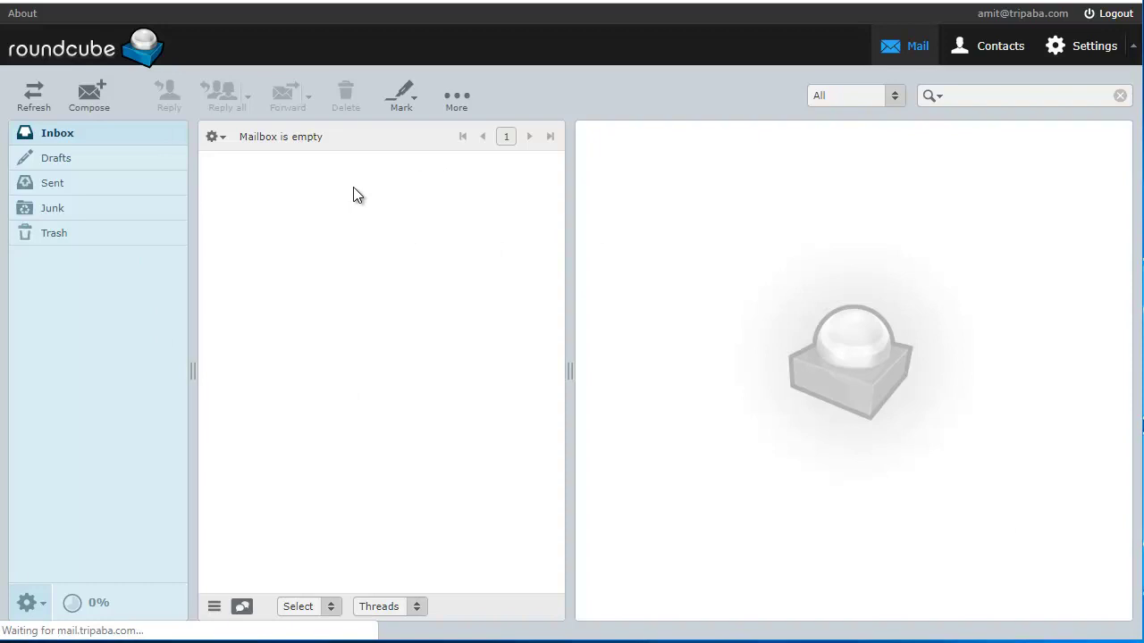
key("Tab")
type("test email abo")
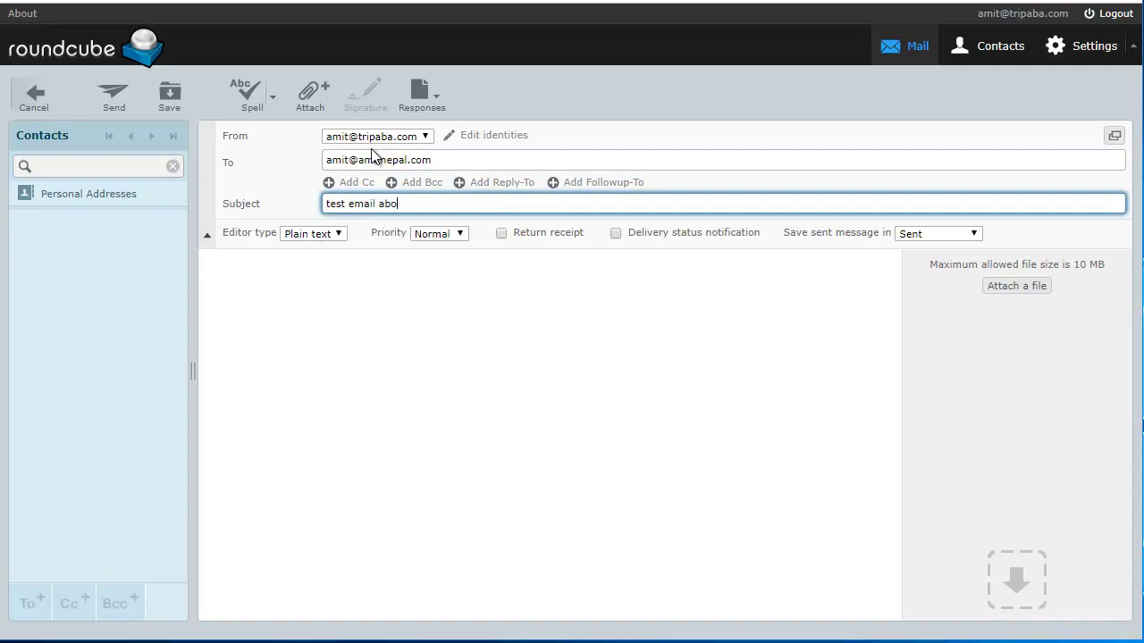
key("BackSpace")
key("BackSpace")
key("BackSpace")
type("outu")
key("BackSpace")
type("bound")
Step: Write the body 'Testing outbound email.', send the message and return to PuTTY
key("Tab")
type("Testing ")
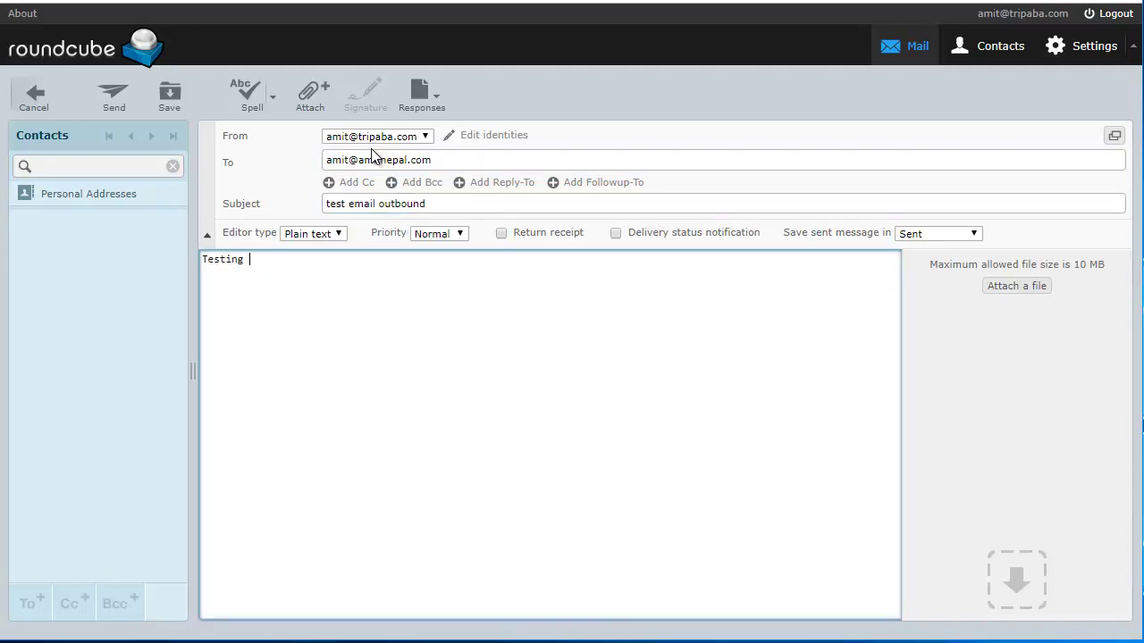
type("outbound email.")
left_click(113, 97)
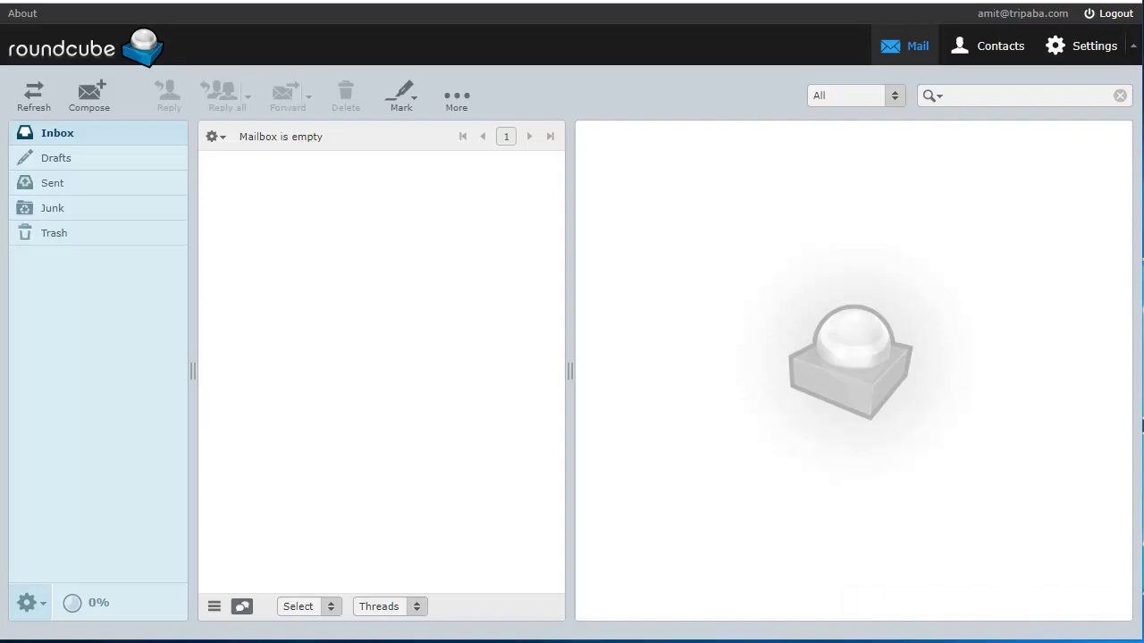
key("alt+Tab")
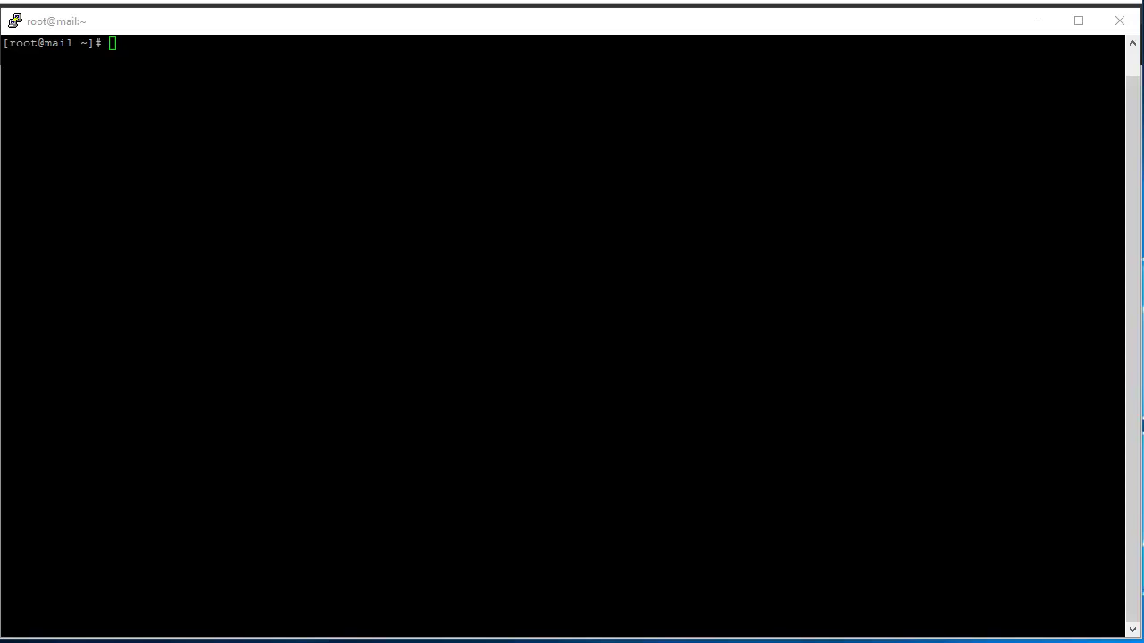
Step: Open /opt/iredapd/settings.py in vi and search for greylisting
left_click(491, 368)
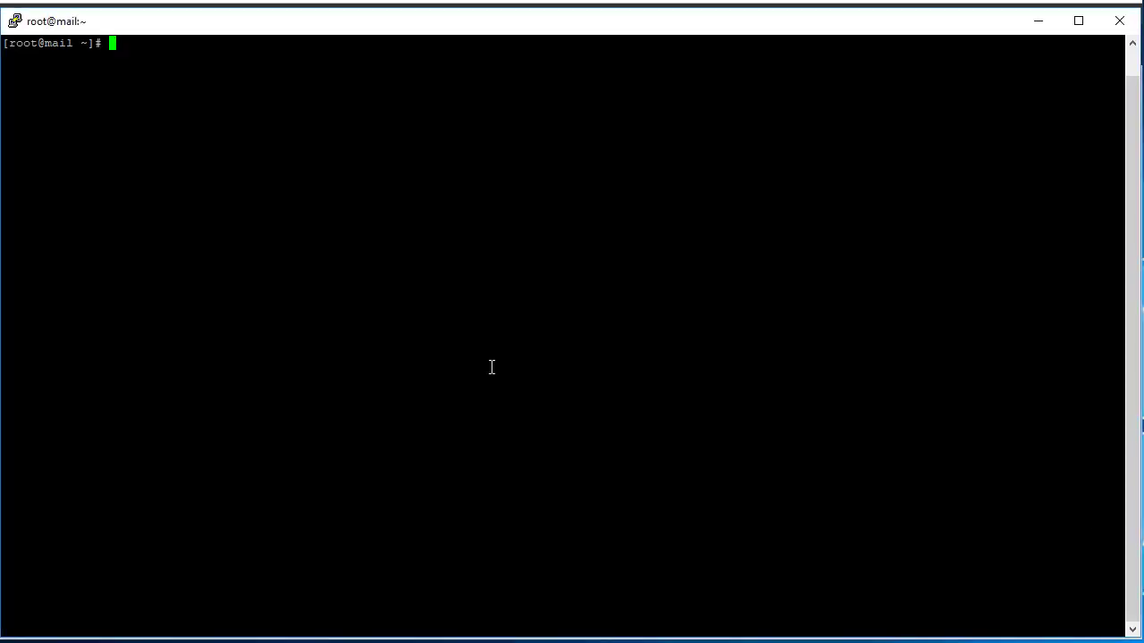
type("vi /opt/iredapd/settings.py")
key("Return")
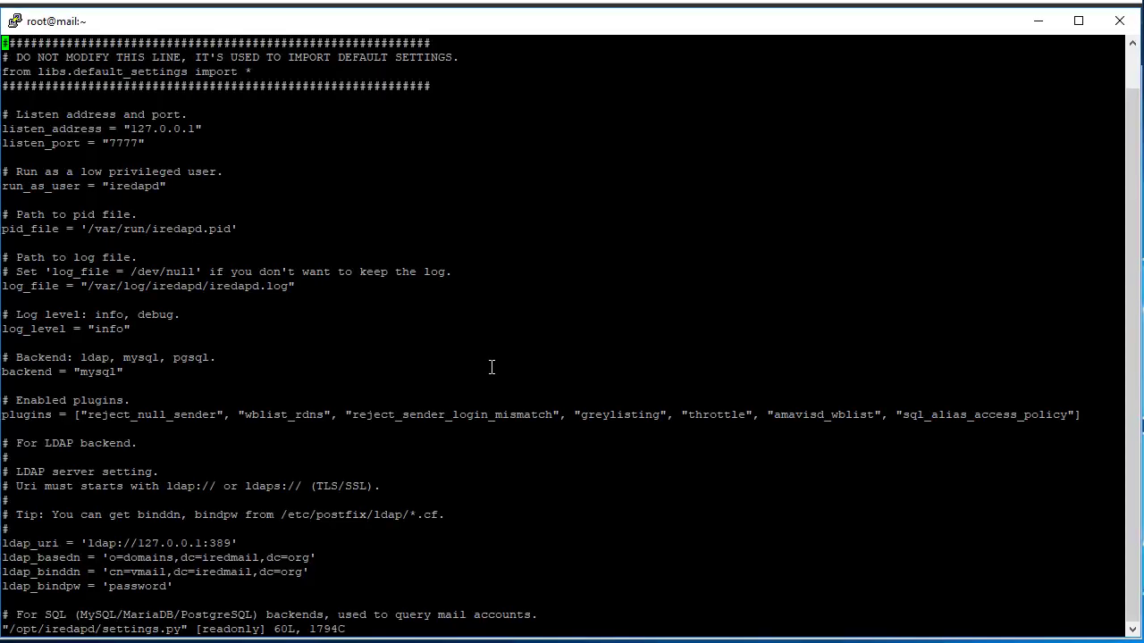
type("/greyl")
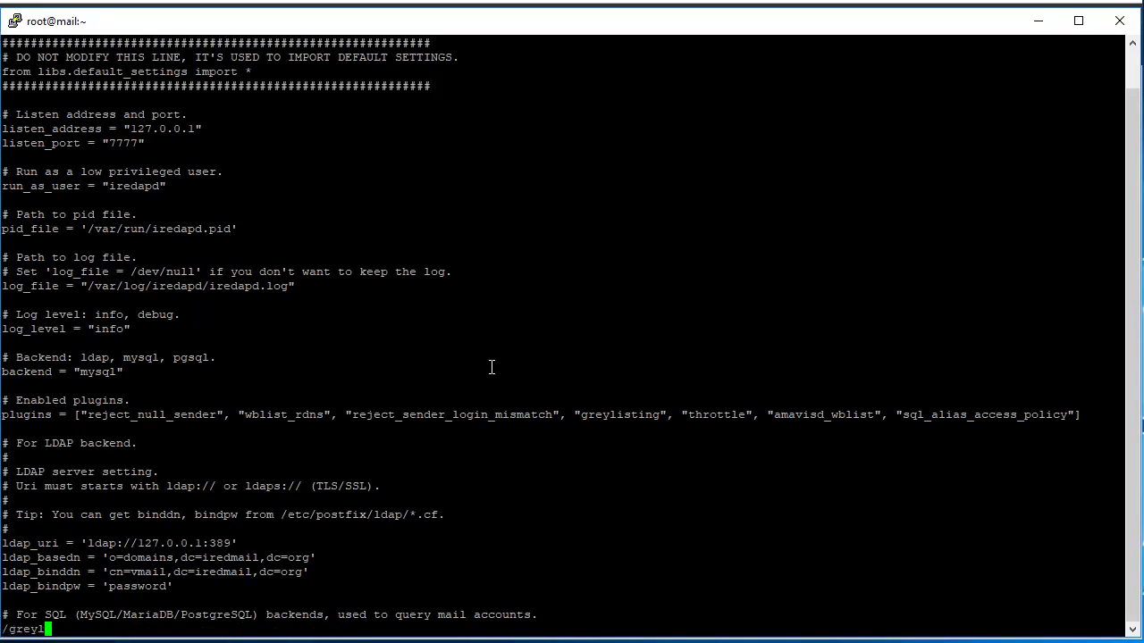
type("isting")
key("Return")
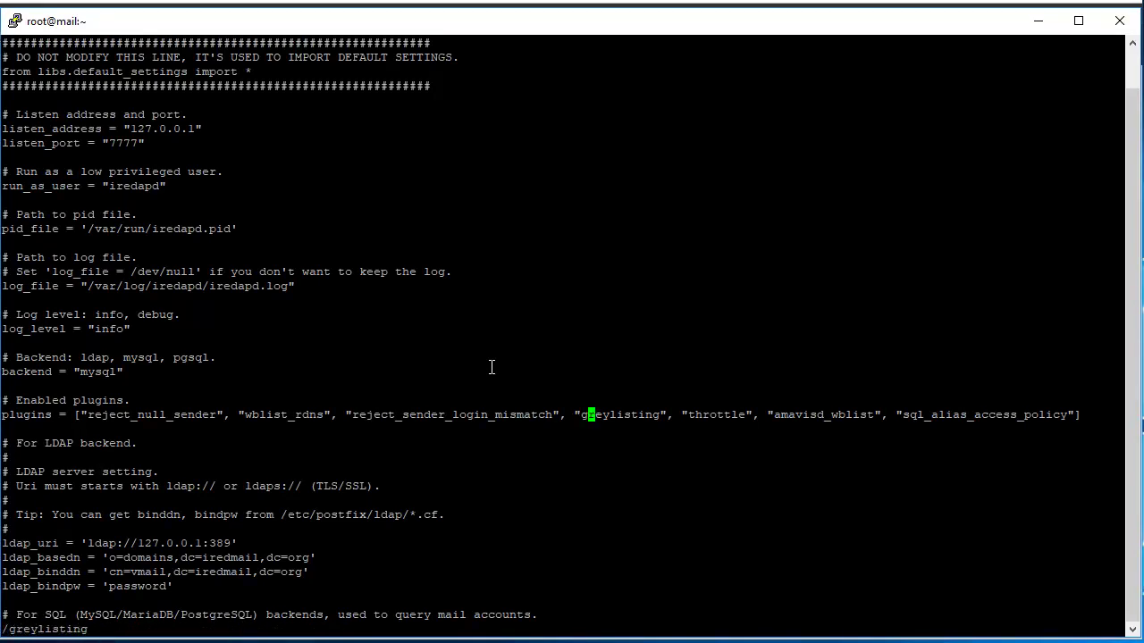